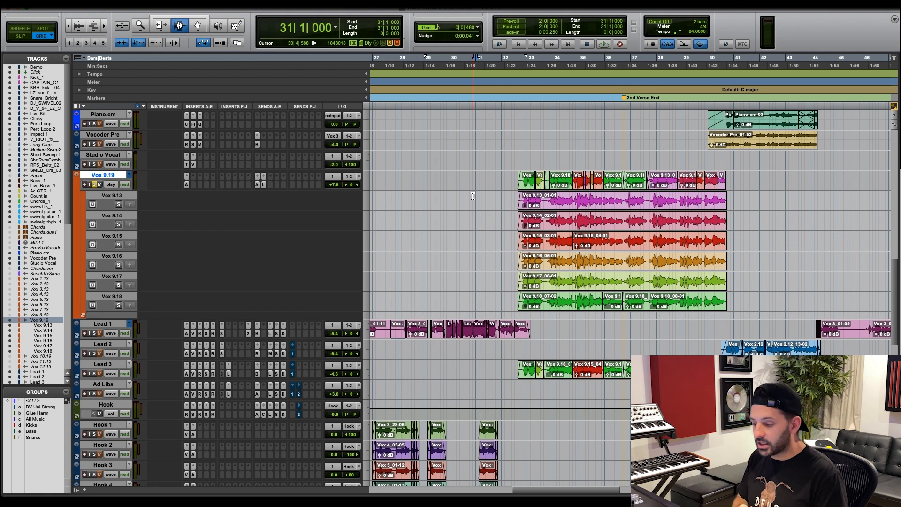
Select the Vox 9.19 main playlist from the start of the session to bar 79.
key("r")
key("r")
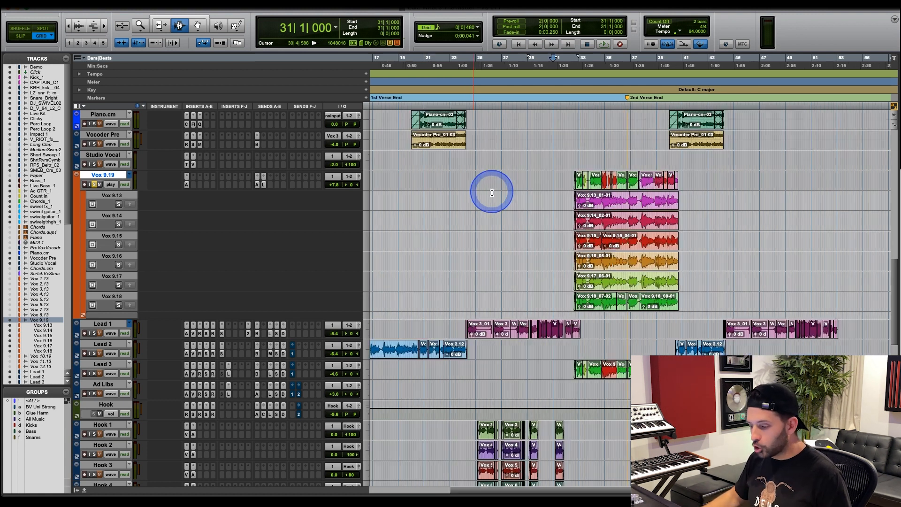
key("r")
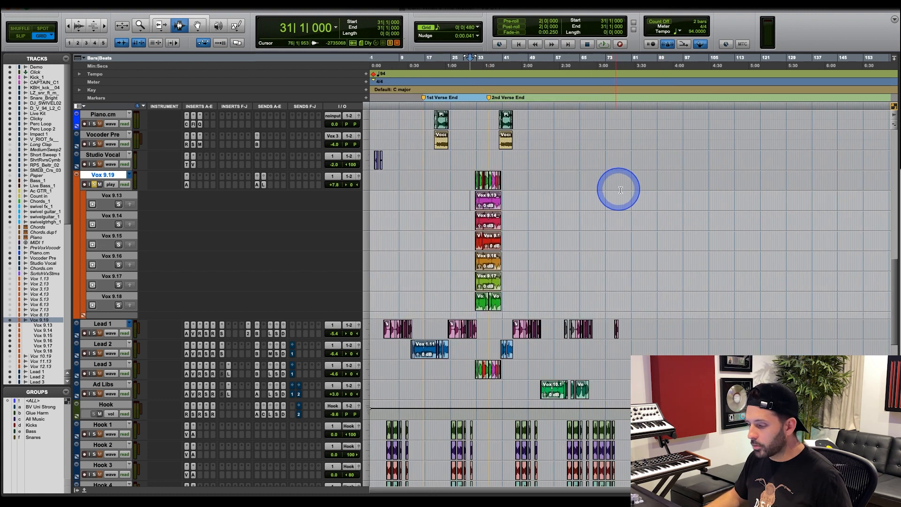
left_click_drag(624, 186, 338, 181)
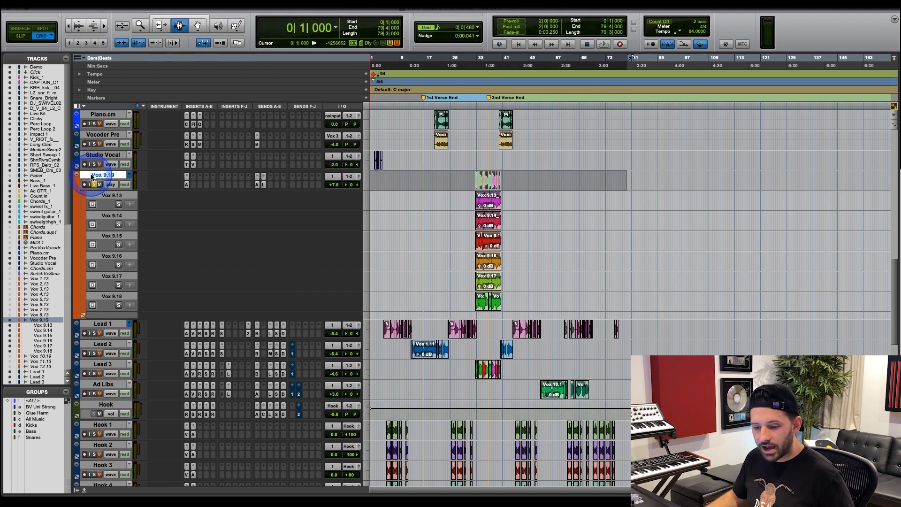
left_click(96, 176)
left_click(96, 177)
left_click(95, 177)
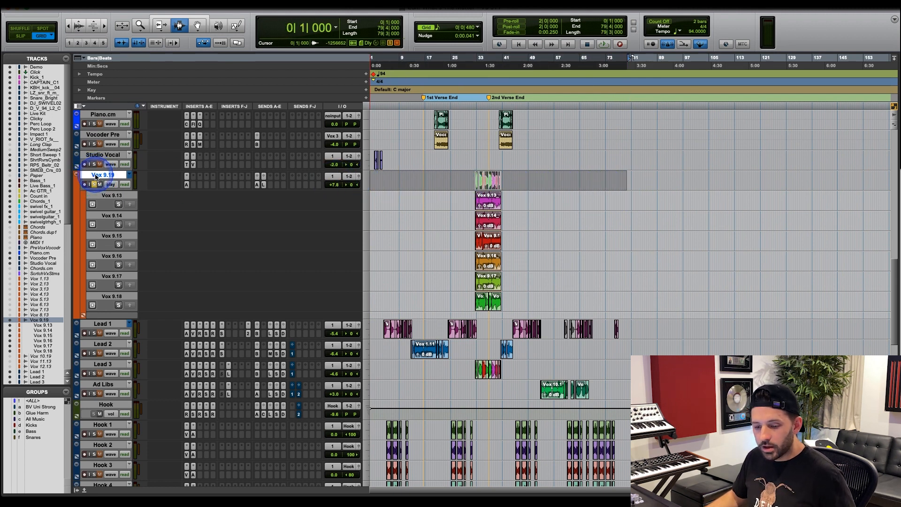
Inspect the Auto-Tune Pro insert settings on the Vox 9.19 track, and close the plug-in window.
left_click(191, 193)
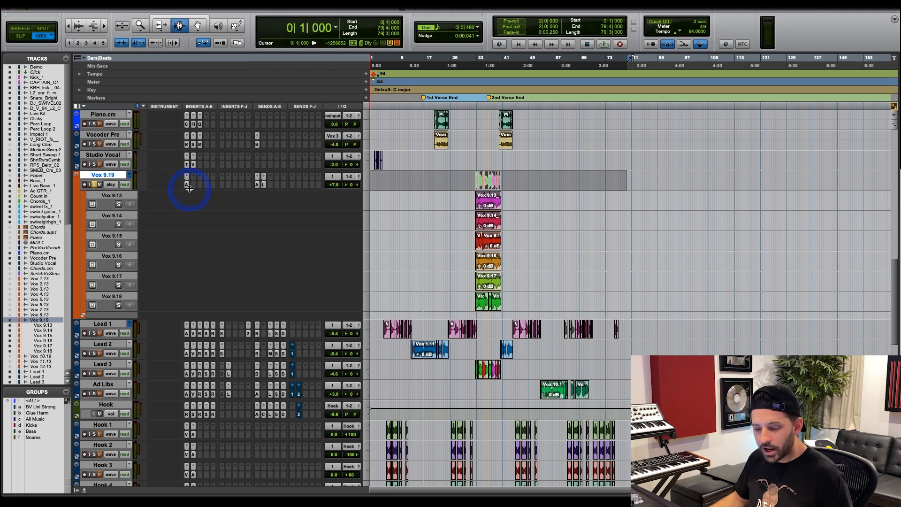
left_click(187, 185)
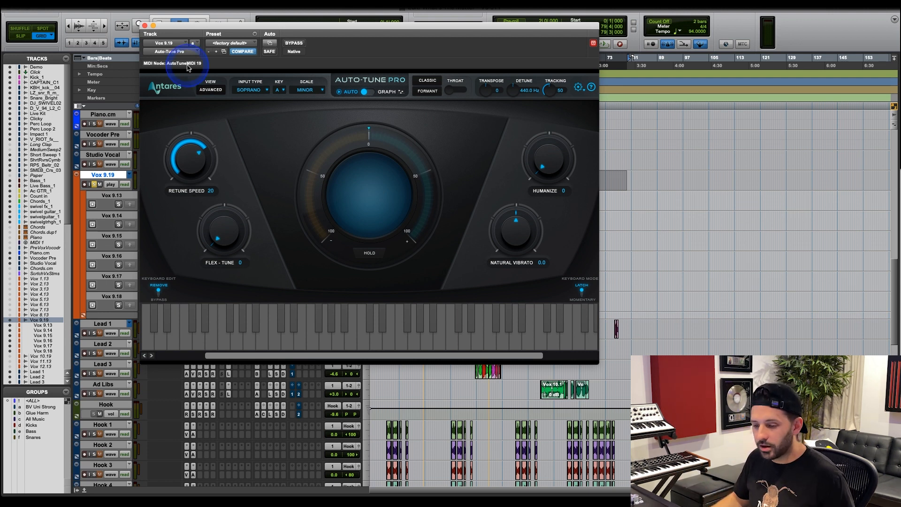
left_click_drag(190, 26, 287, 69)
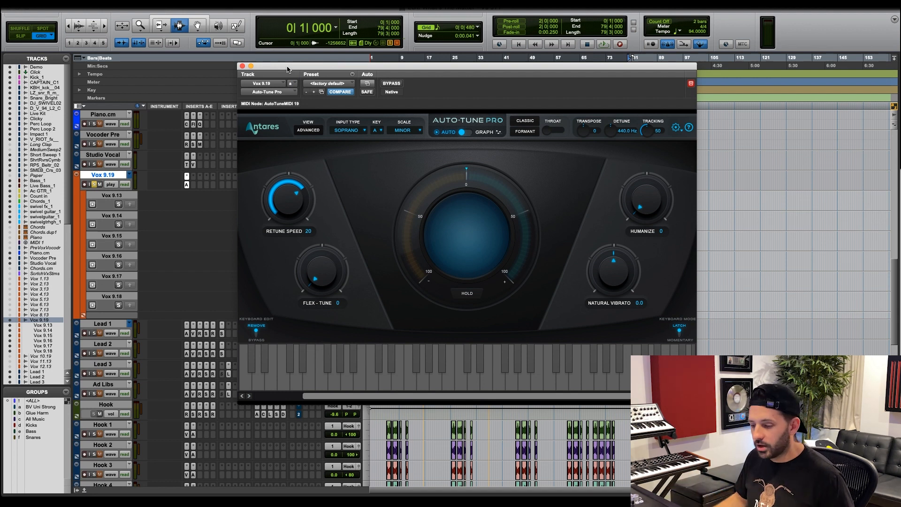
left_click(288, 71)
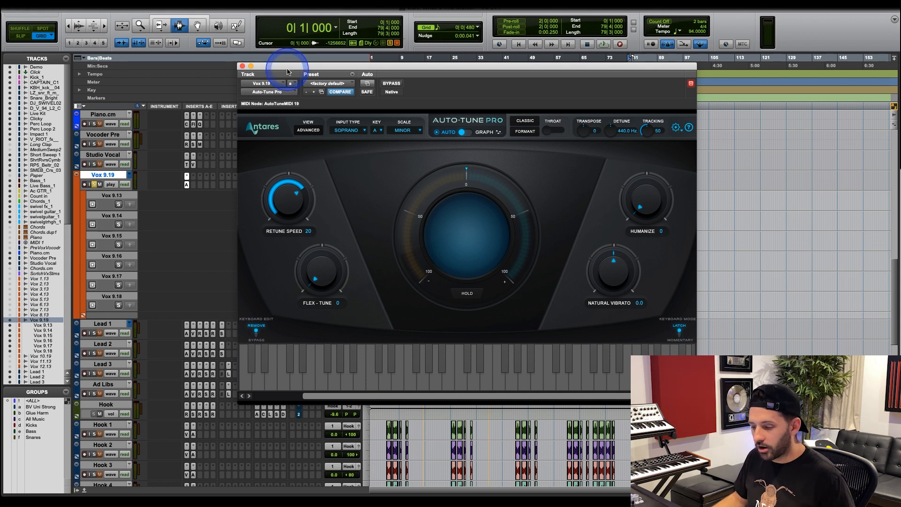
left_click(243, 66)
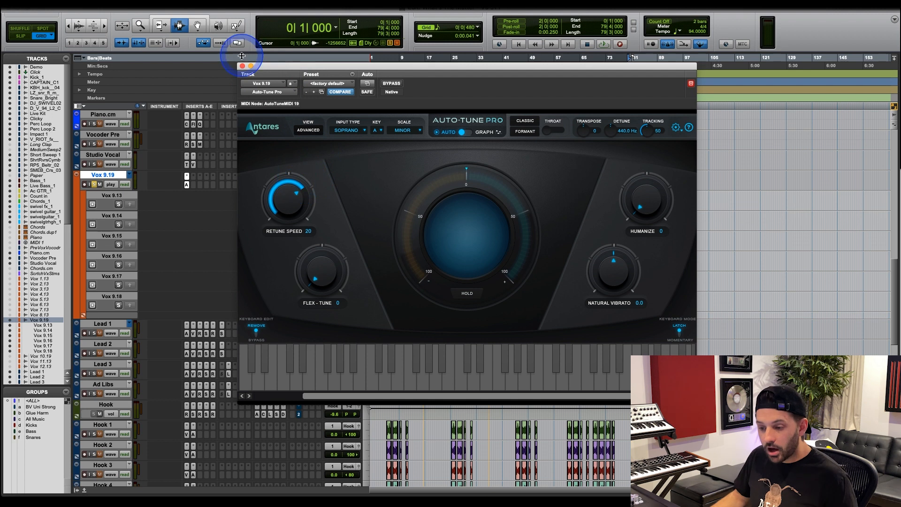
left_click(242, 66)
Check the reverb send on Vox 9.19, and lower its Long Delay send to -∞.
left_click(257, 185)
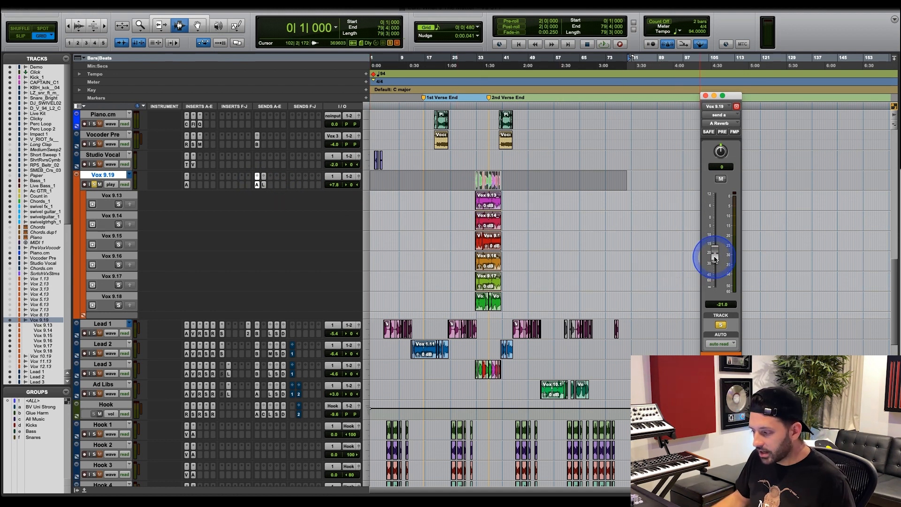
left_click(705, 97)
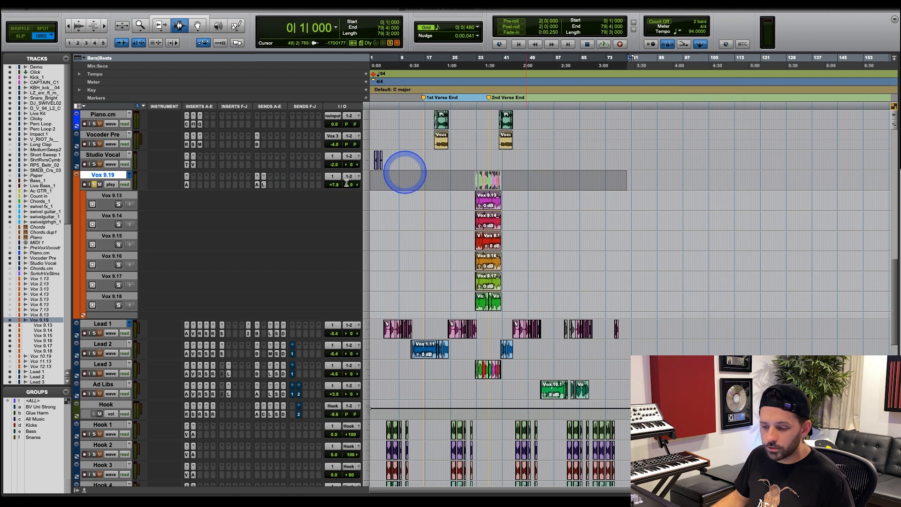
left_click(263, 184)
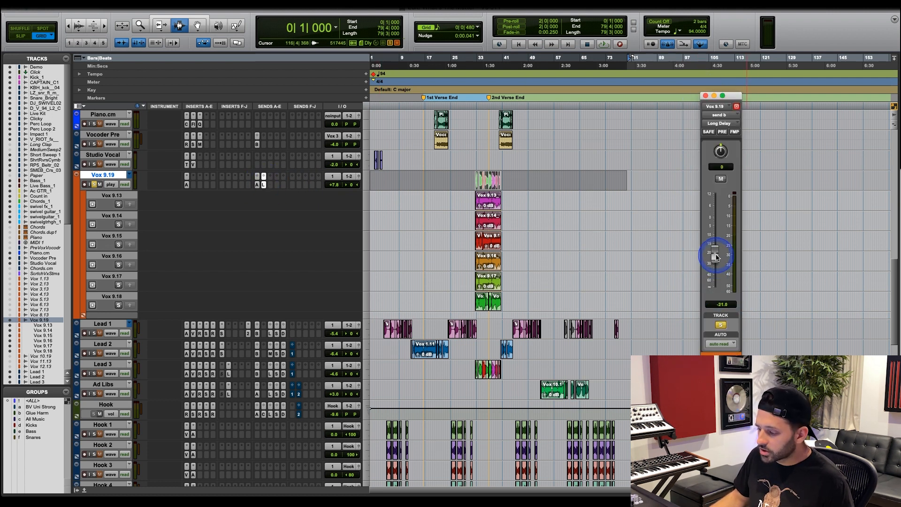
left_click_drag(715, 256, 716, 292)
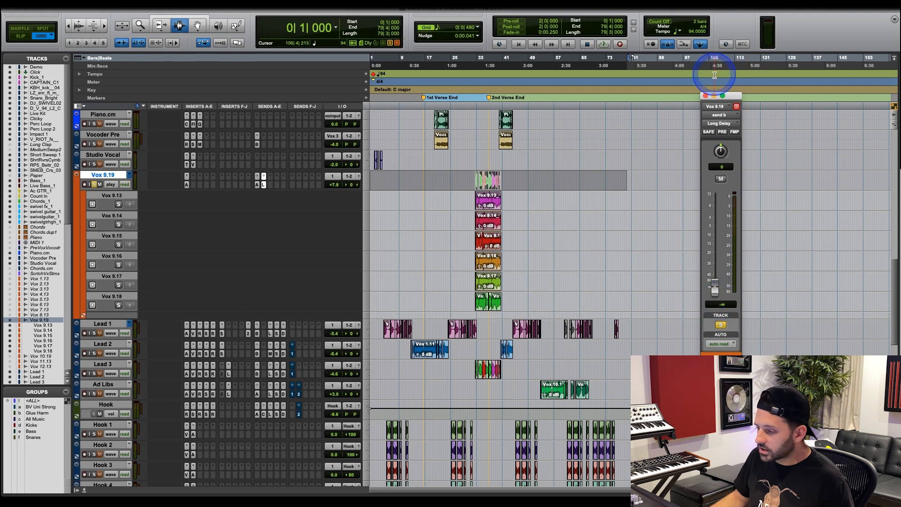
left_click(706, 96)
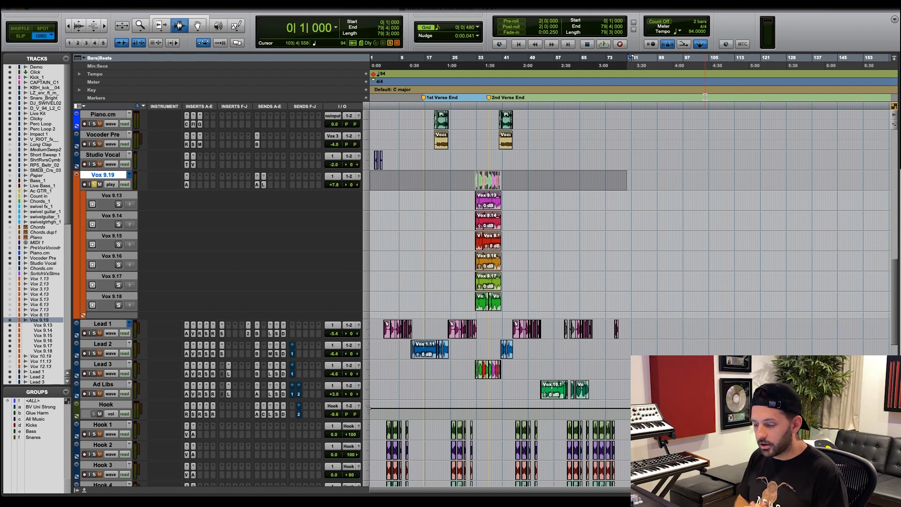
Select the entire Vox 9.13 take and enlarge it to fill the edit area.
left_click(580, 111)
left_click(478, 146)
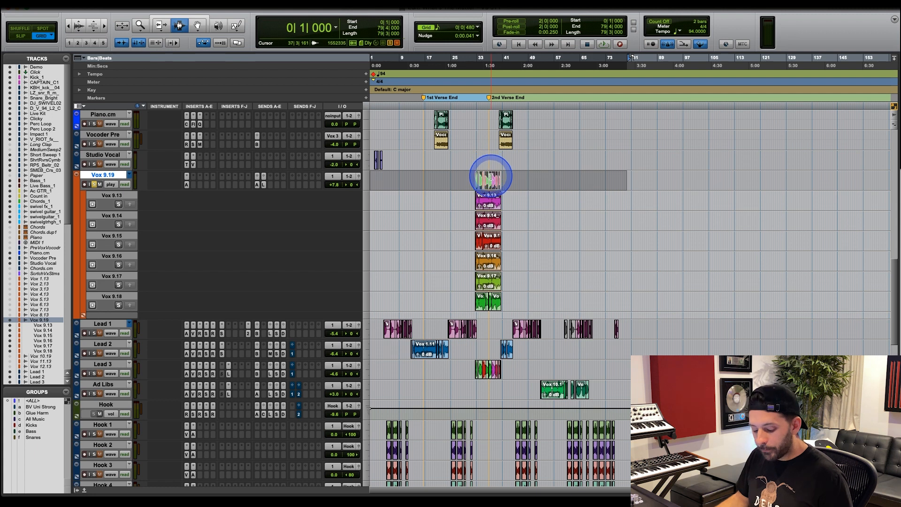
left_click(491, 174)
key("super+bracketright")
key("super+bracketright")
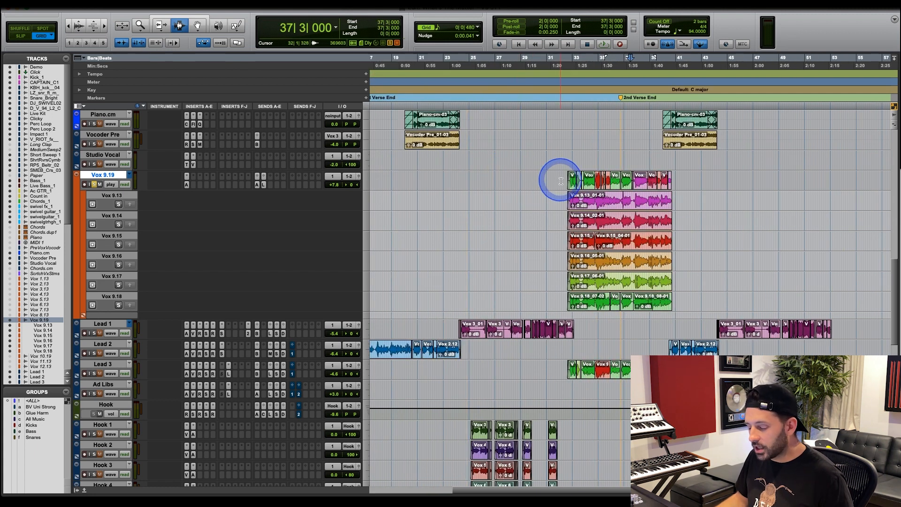
left_click_drag(564, 199, 680, 197)
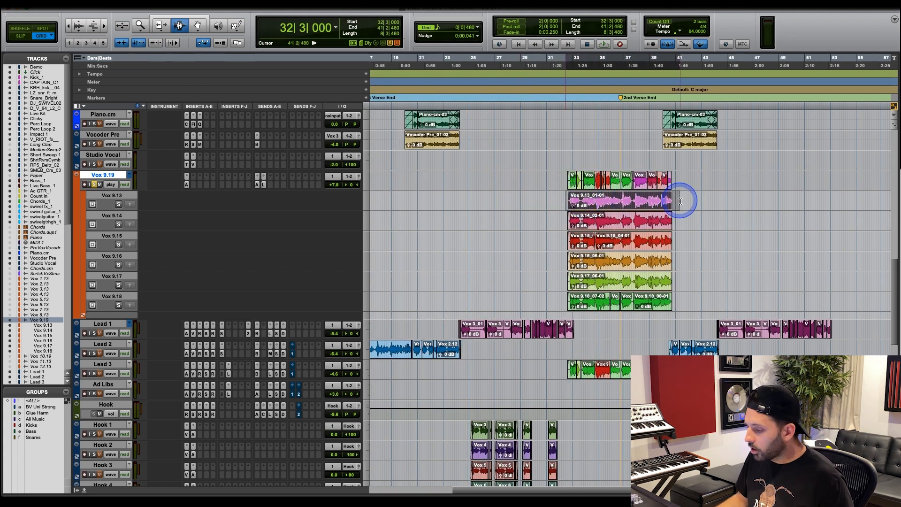
key("super+bracketright")
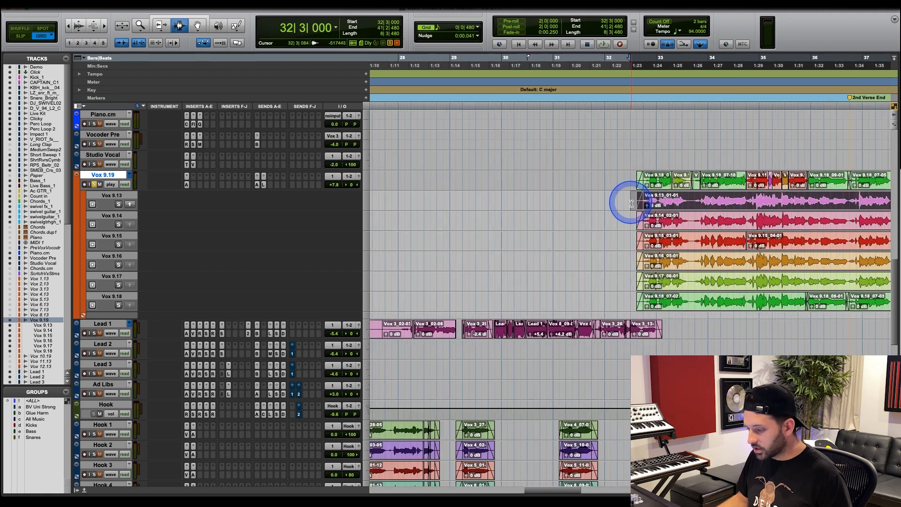
key("ctrl+e")
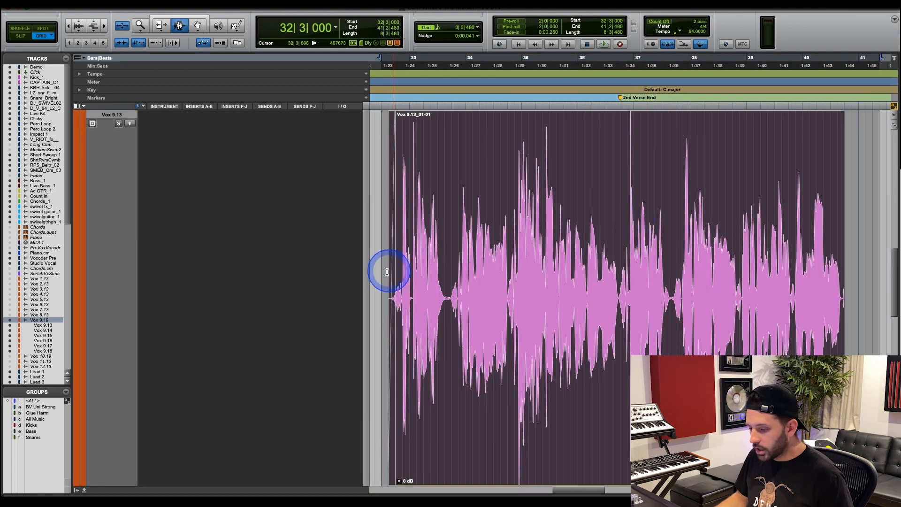
Highlight the full Vox 9.13 take, and its individual sections from 32|4 to 36|4 and from 36|4 to 37|3|480.
left_click_drag(388, 267, 844, 295)
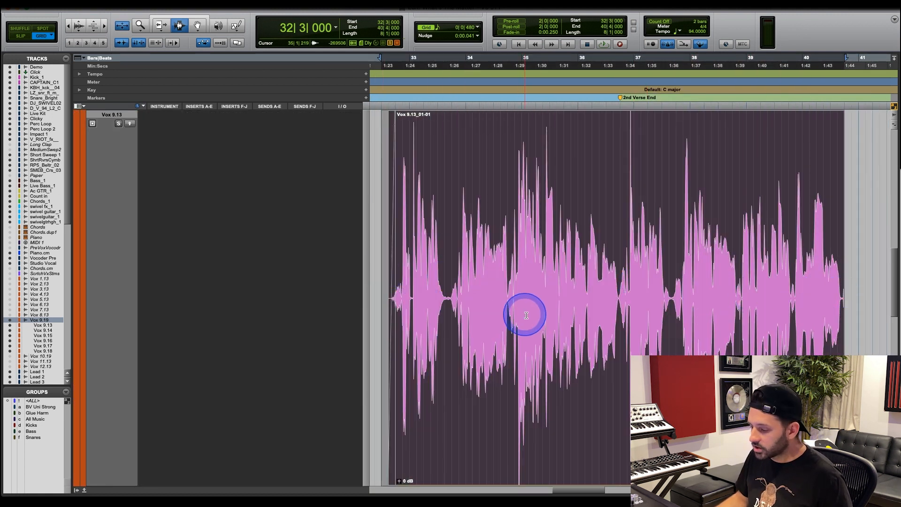
left_click_drag(619, 310, 672, 311)
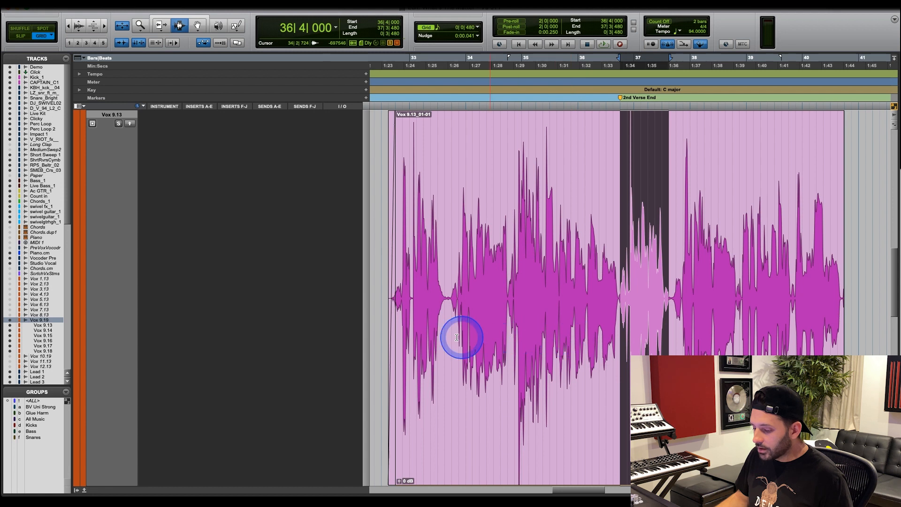
left_click_drag(397, 326, 620, 327)
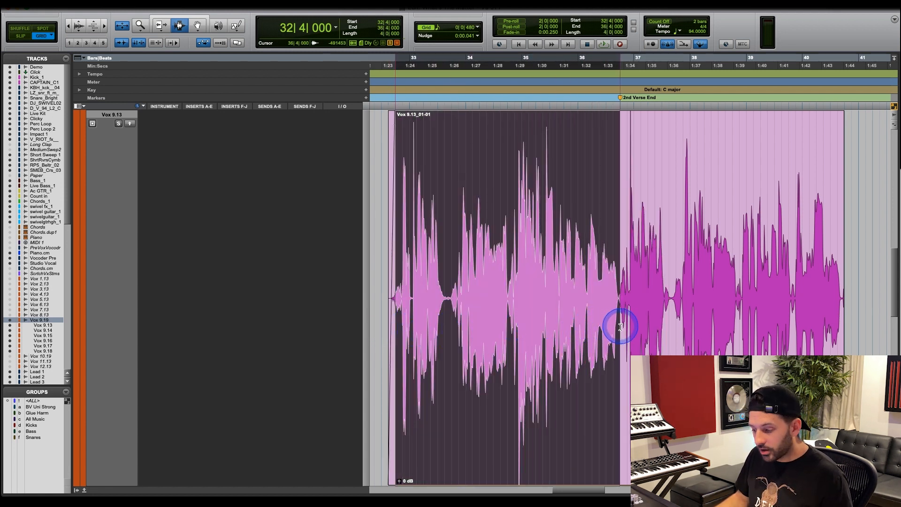
left_click_drag(618, 312, 670, 317)
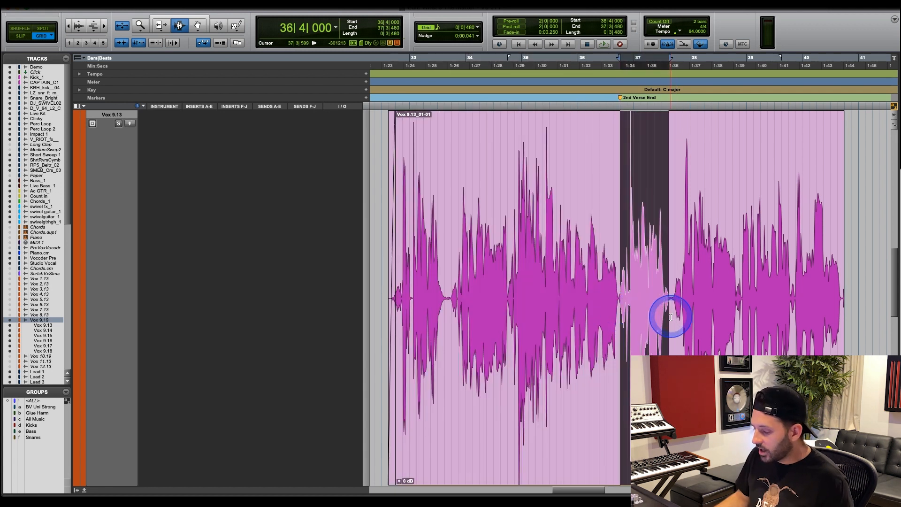
left_click(670, 316)
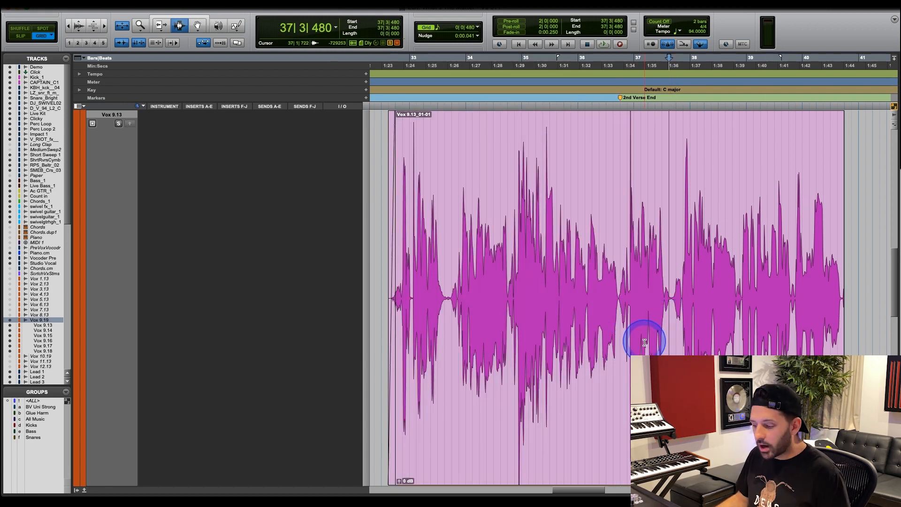
Restore the view of all tracks, and place the edit cursor in the Vox takes at 35|2 and at 37|1.
key("ctrl+e")
key("r")
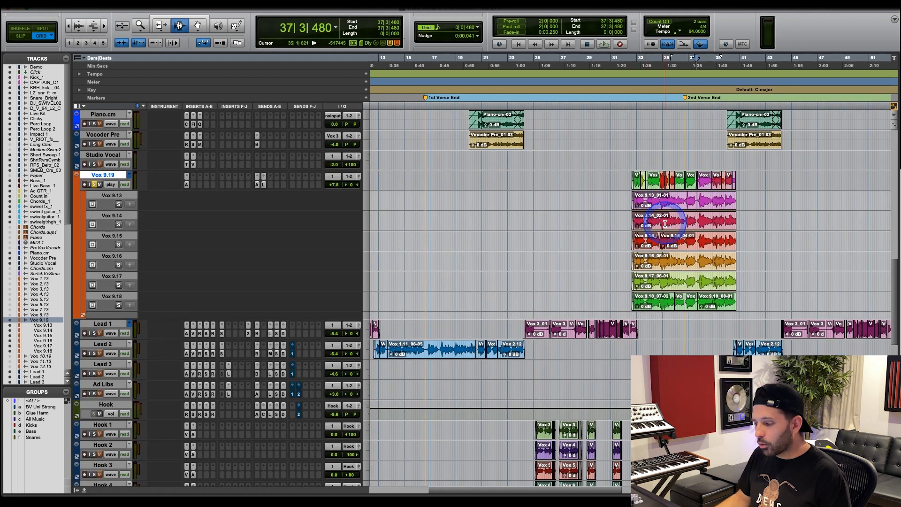
left_click(666, 223)
key("t")
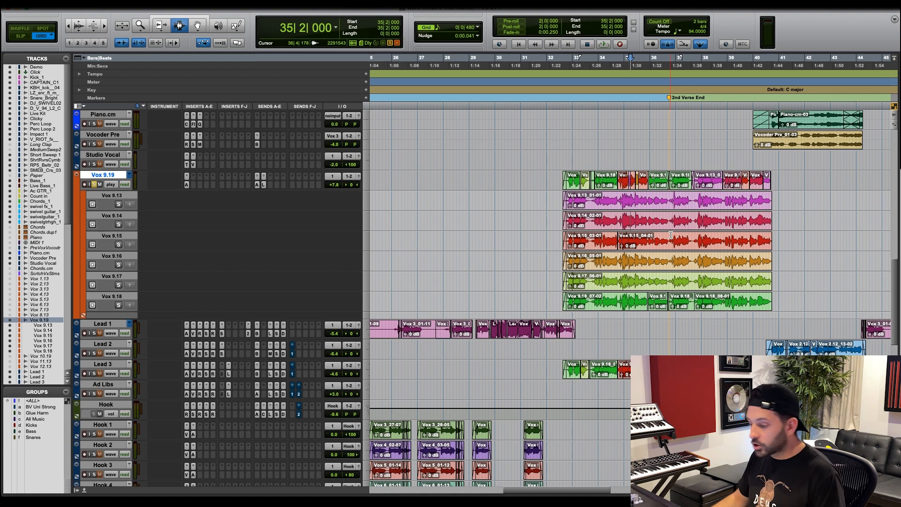
left_click(652, 231)
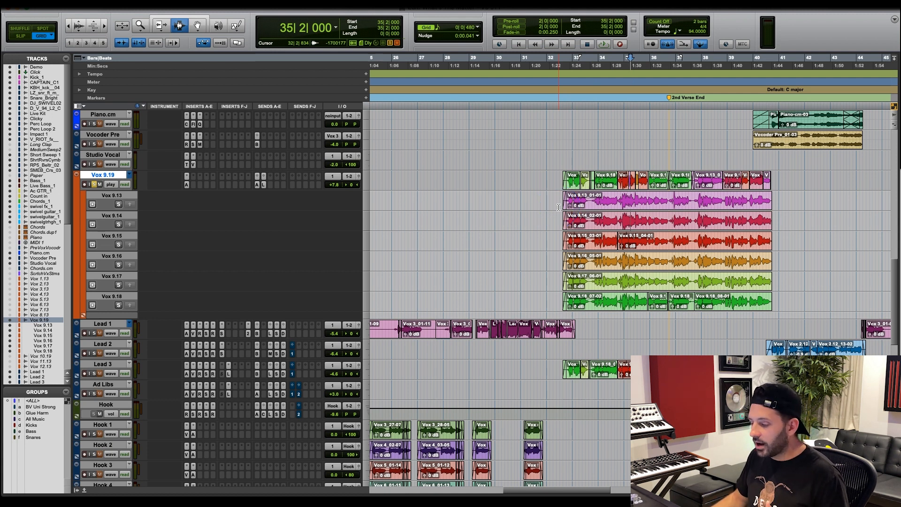
left_click(676, 204)
key("r")
key("t")
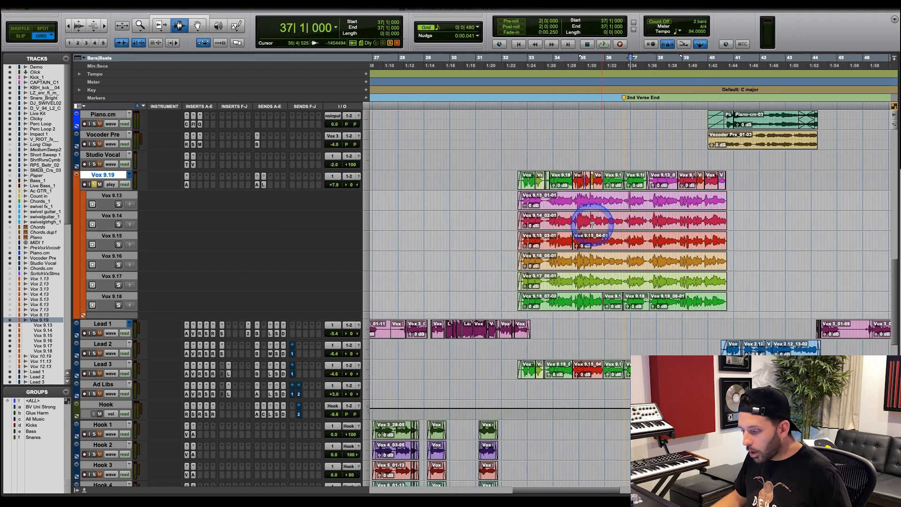
Select all six takes, Vox 9.13 through Vox 9.18, across their full length from 32|3.
left_click(515, 200)
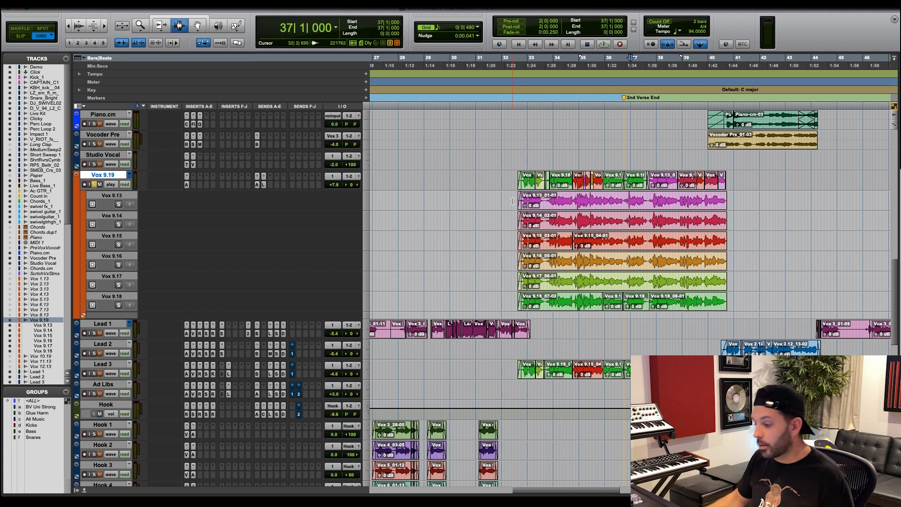
left_click(513, 201)
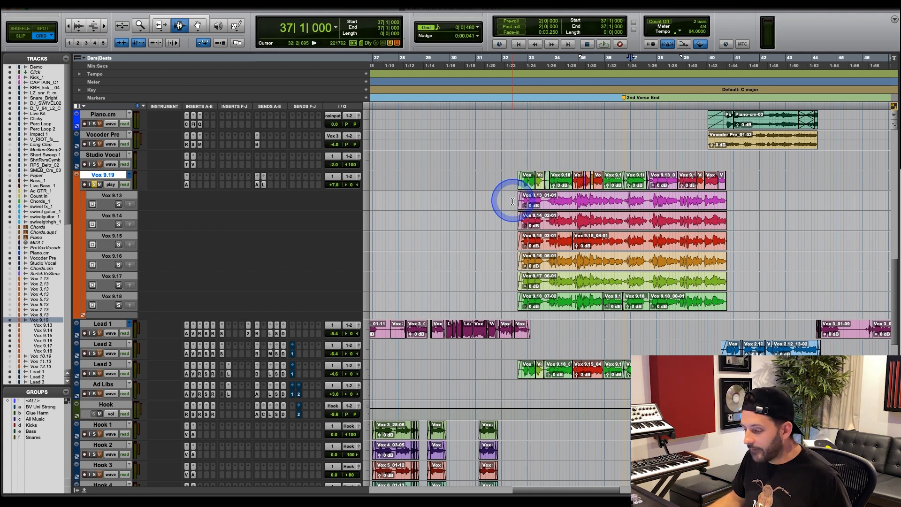
left_click_drag(512, 201, 729, 305)
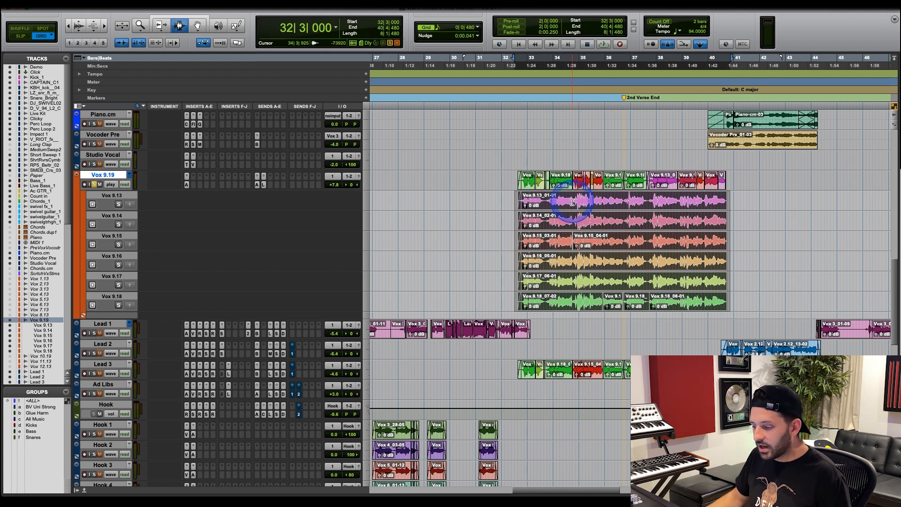
left_click(548, 202)
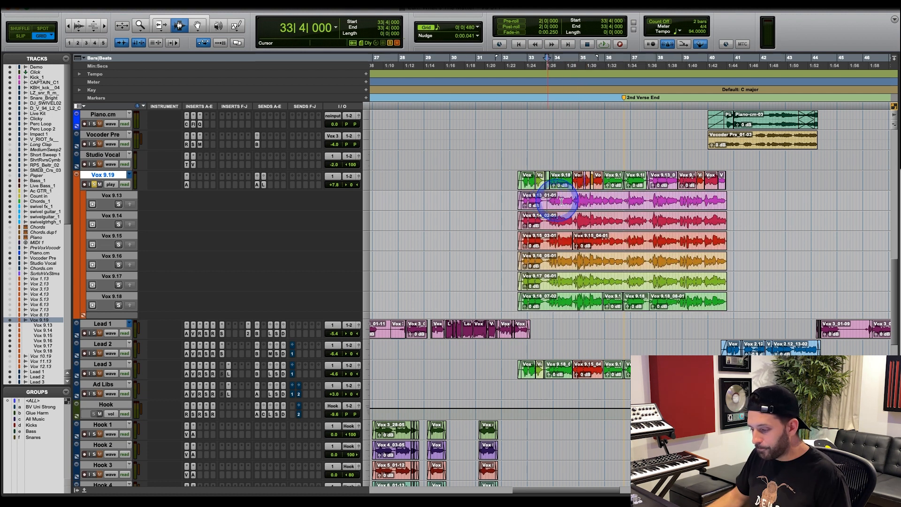
Select the opening phrase of the Vox 9.13 take from 32|3|480, and the first comped segment on Vox 9.19.
left_click(580, 202)
key("t")
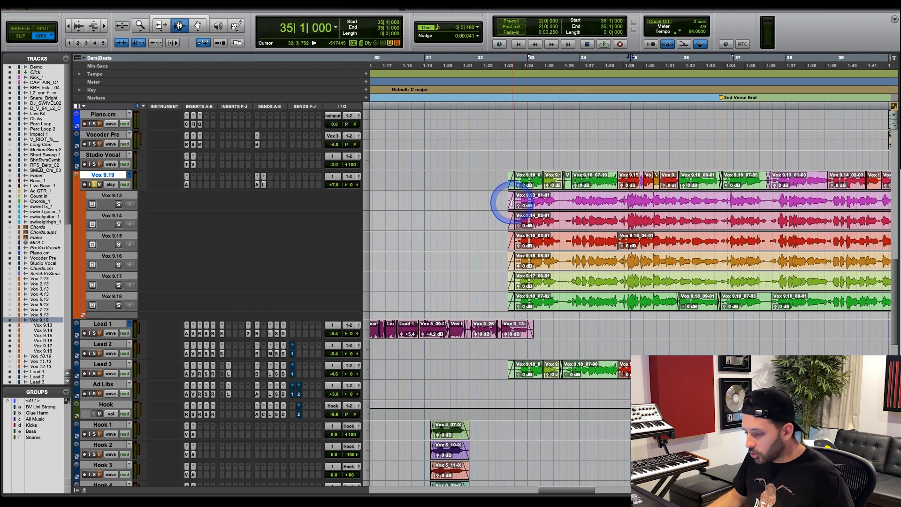
left_click_drag(511, 203, 636, 202)
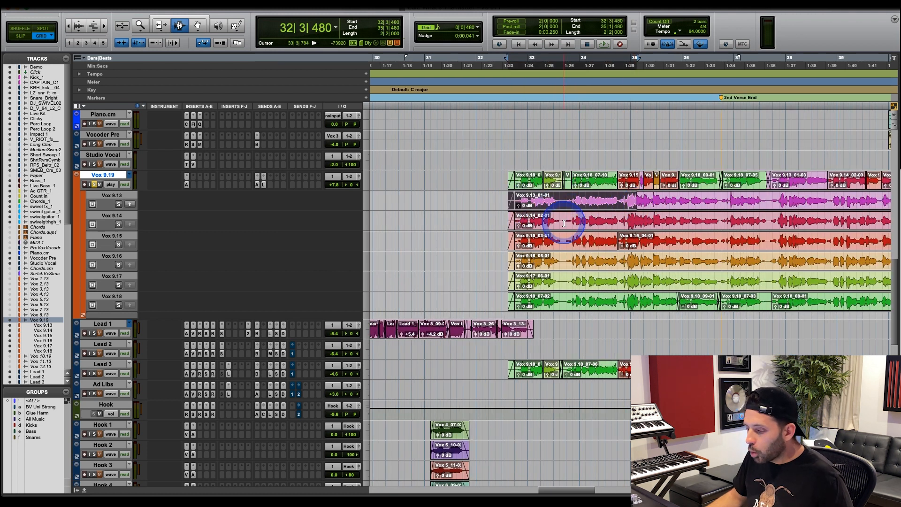
left_click_drag(566, 181, 543, 180)
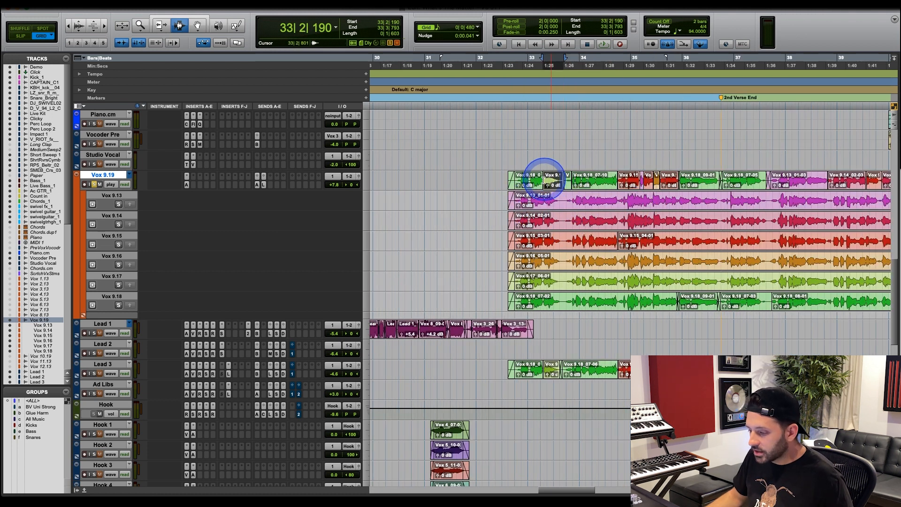
Select the opening phrase across the takes Vox 9.13 through Vox 9.17, starting at 32|3|480.
left_click(586, 177)
left_click(618, 204)
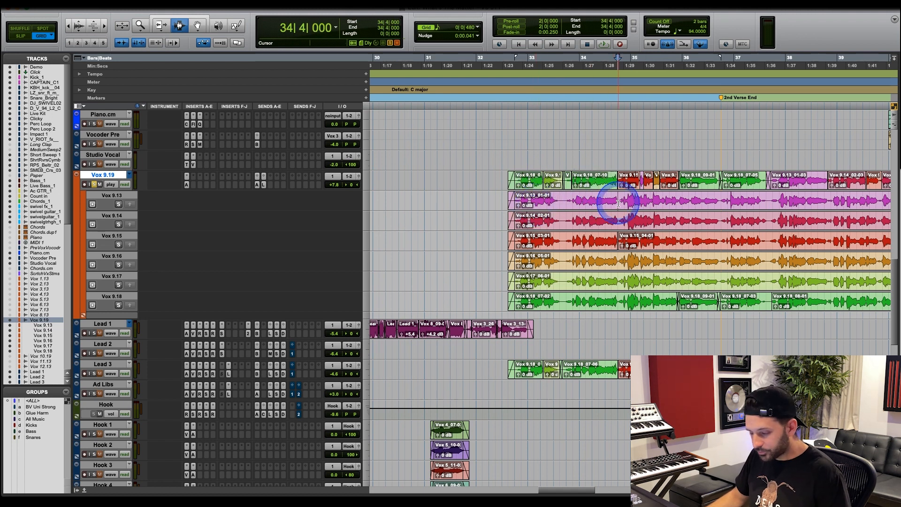
key("t")
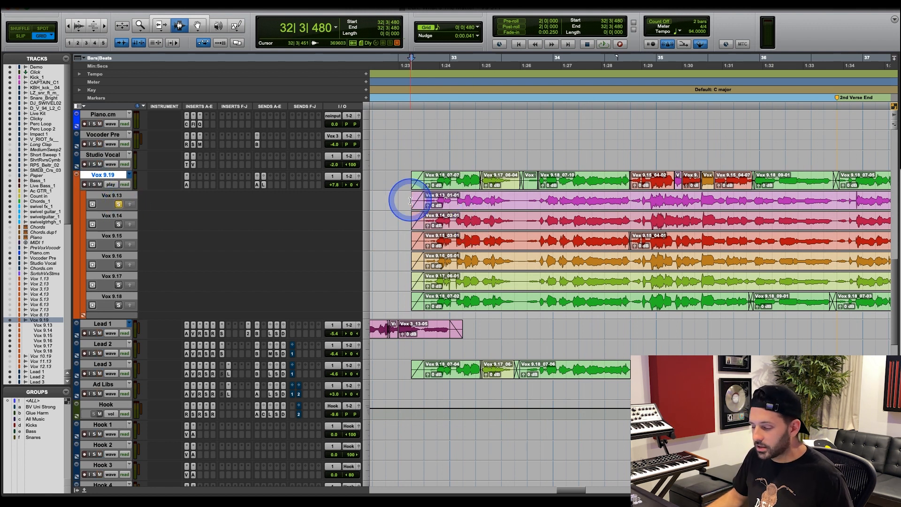
left_click_drag(412, 201, 632, 282)
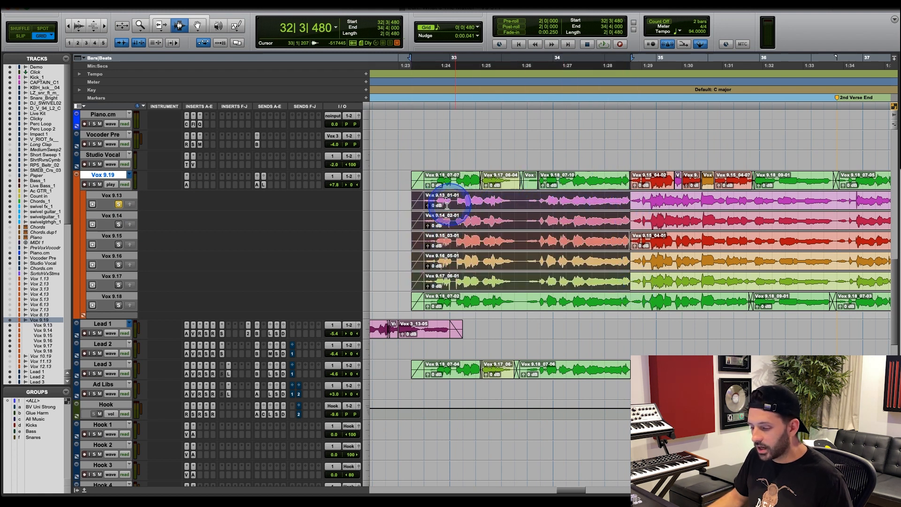
Solo the Vox 9.19 track and audition the Vox 9.13 take twice from 32|3|480.
left_click(410, 201)
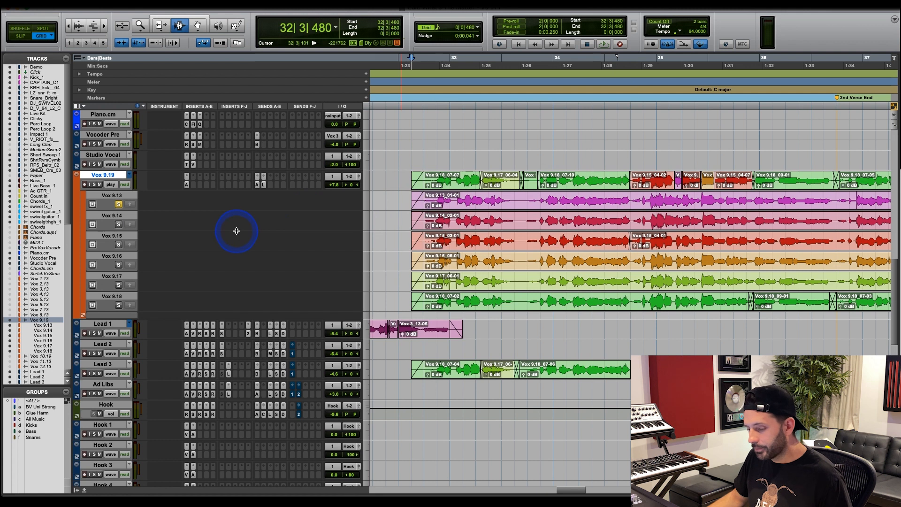
key("space")
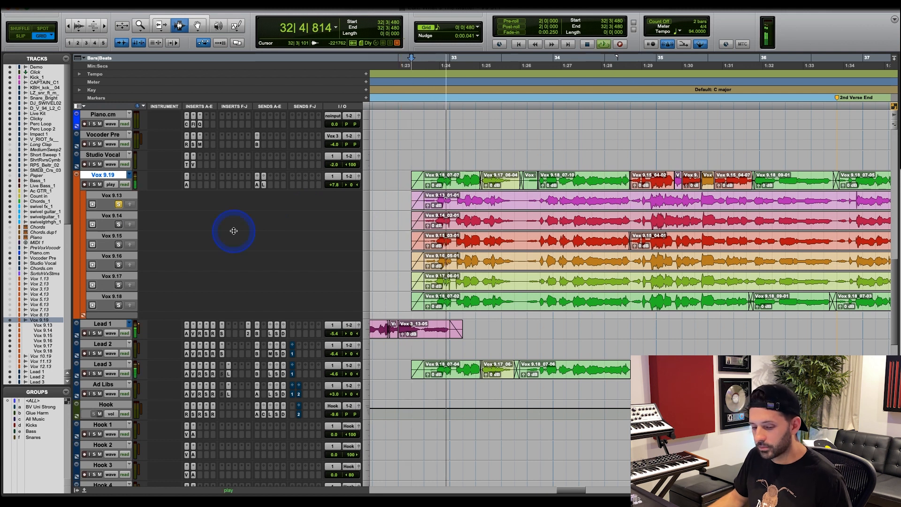
left_click(94, 184)
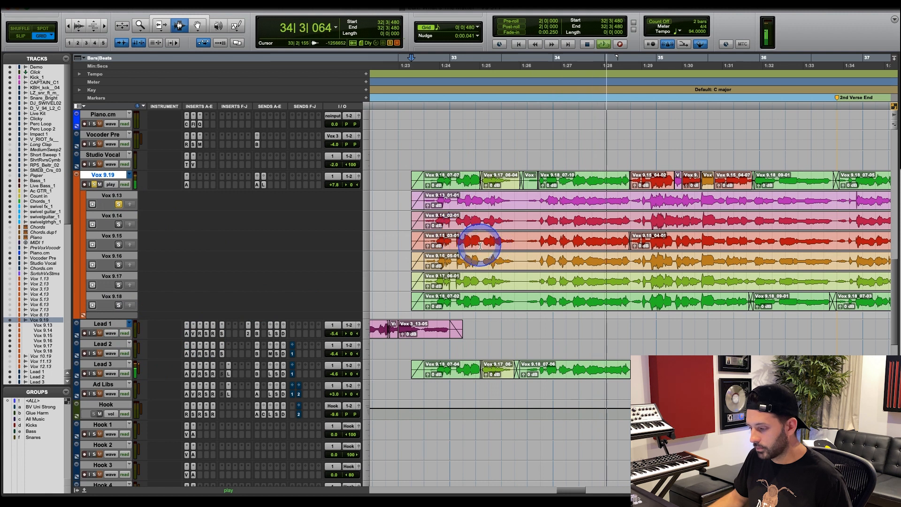
key("space")
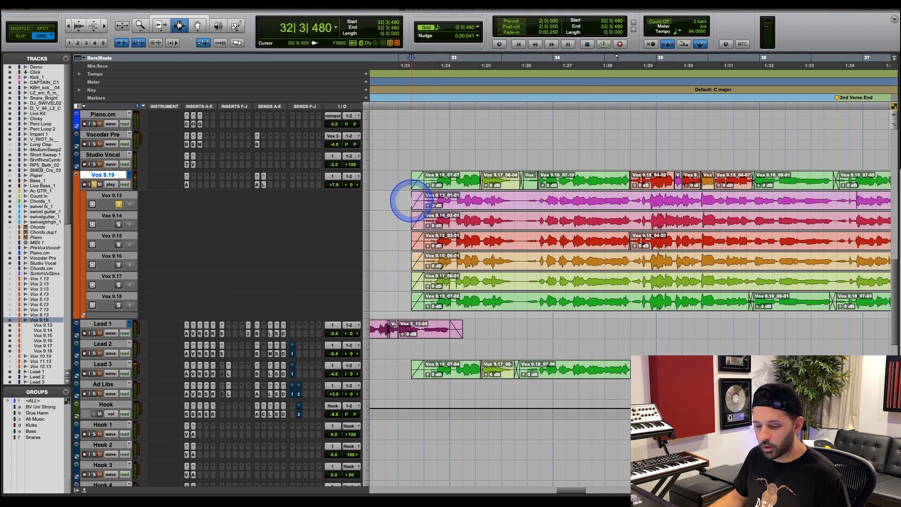
key("space")
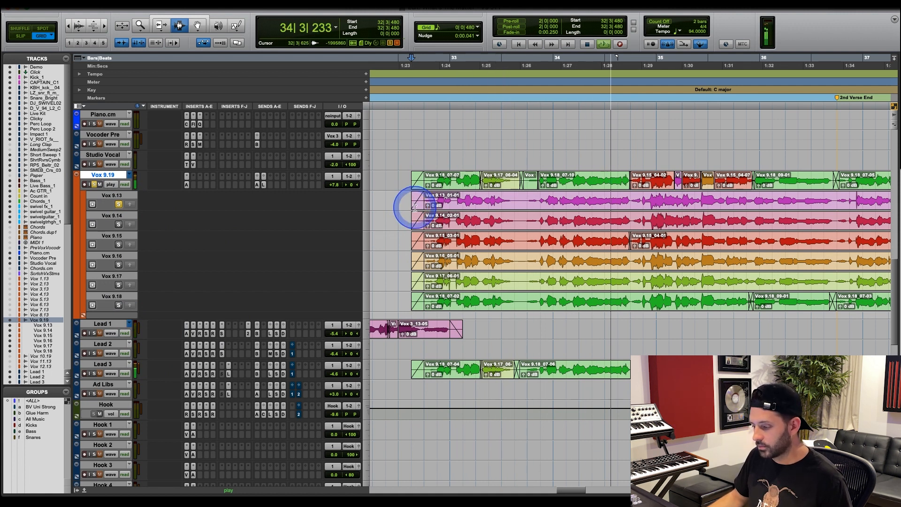
key("space")
Solo the Vox 9.14 take and audition it from 32|3|480.
left_click(119, 224)
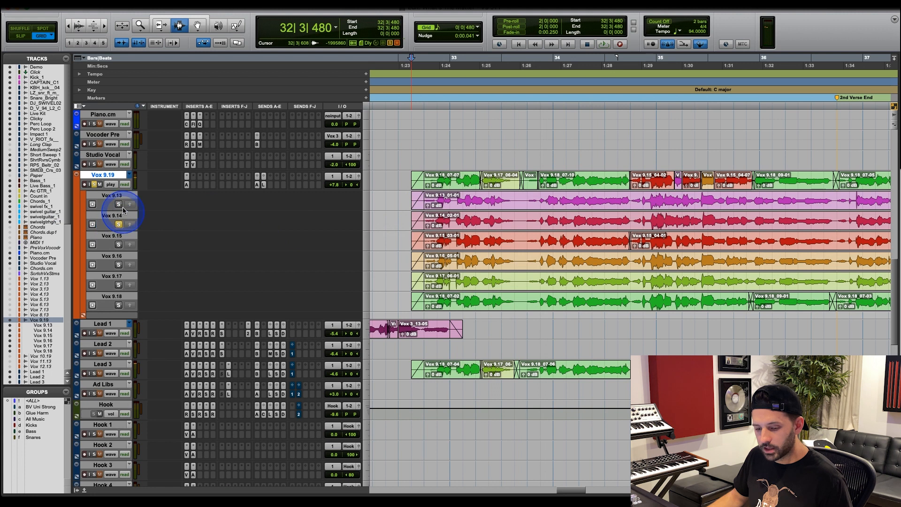
key("space")
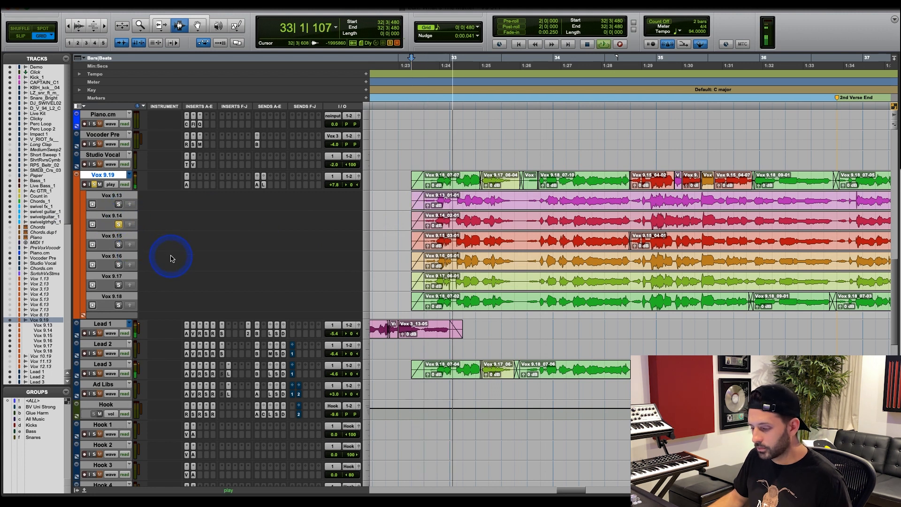
key("space")
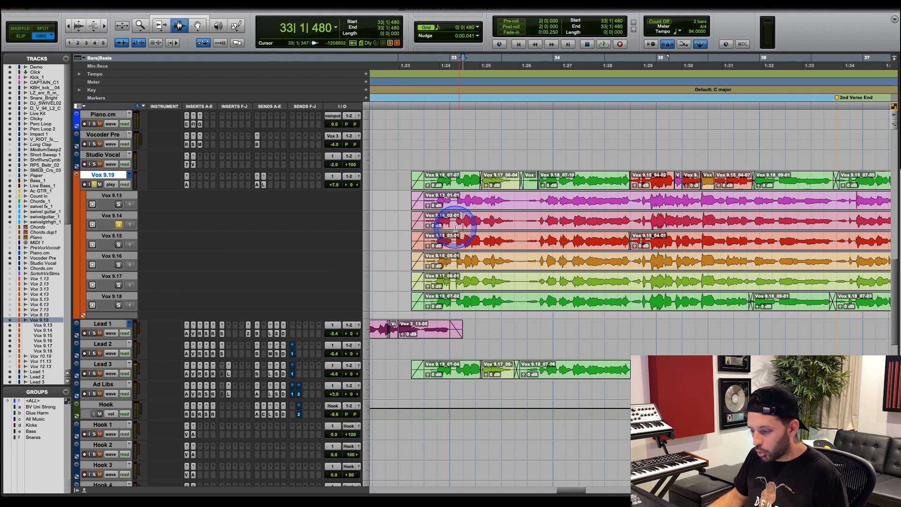
Highlight the Vox 9.14 portion from 32|4|480 to 33|1 and replay the take from 32|3|480.
key("t")
left_click_drag(578, 225, 610, 221)
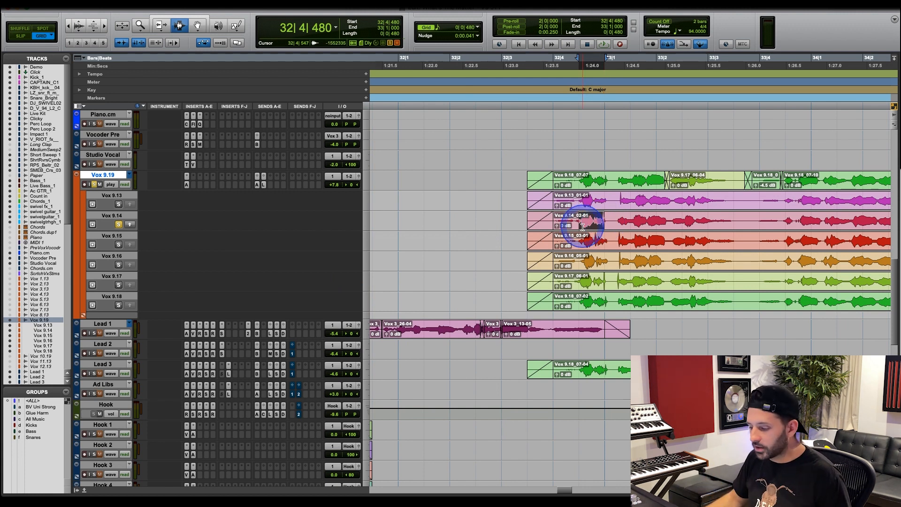
left_click(532, 224)
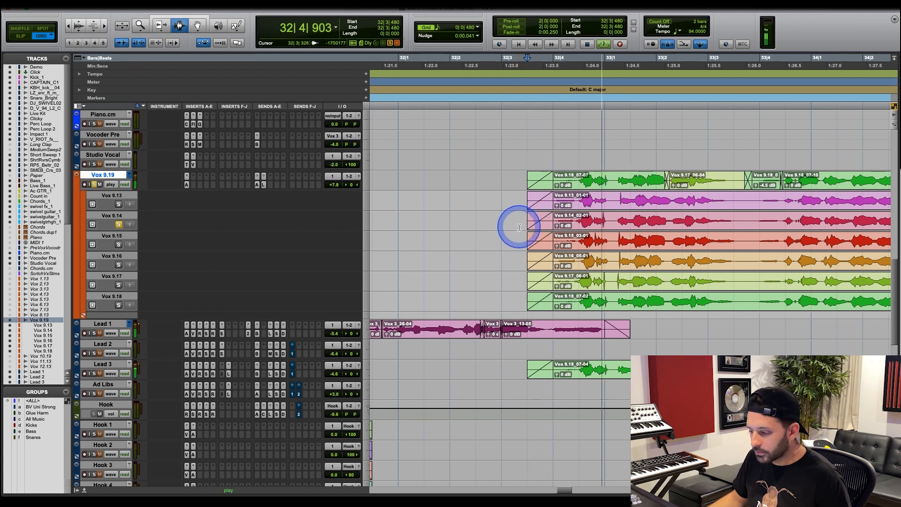
key("space")
left_click(606, 219)
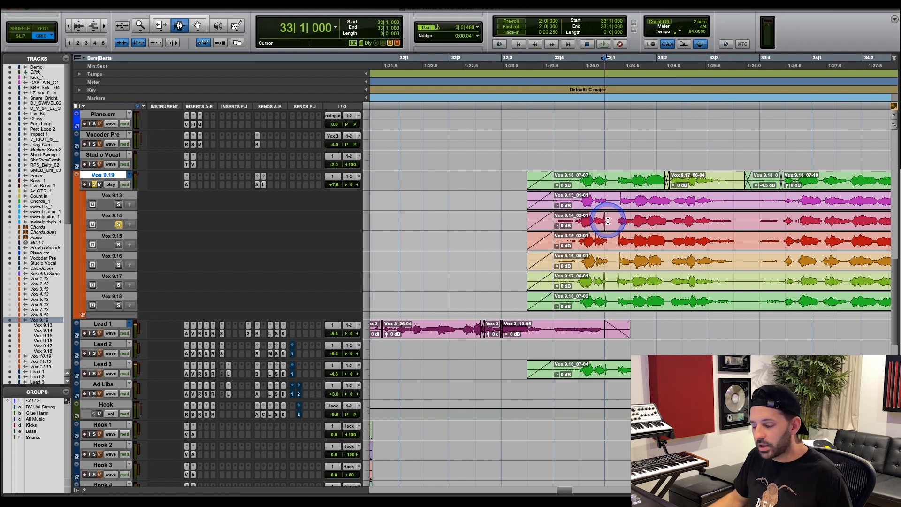
Audition the soloed Vox 9.15 take from 32|3|480, and again from 32|3 with the Vox 9.19 track unsoloed.
left_click(527, 237)
key("space")
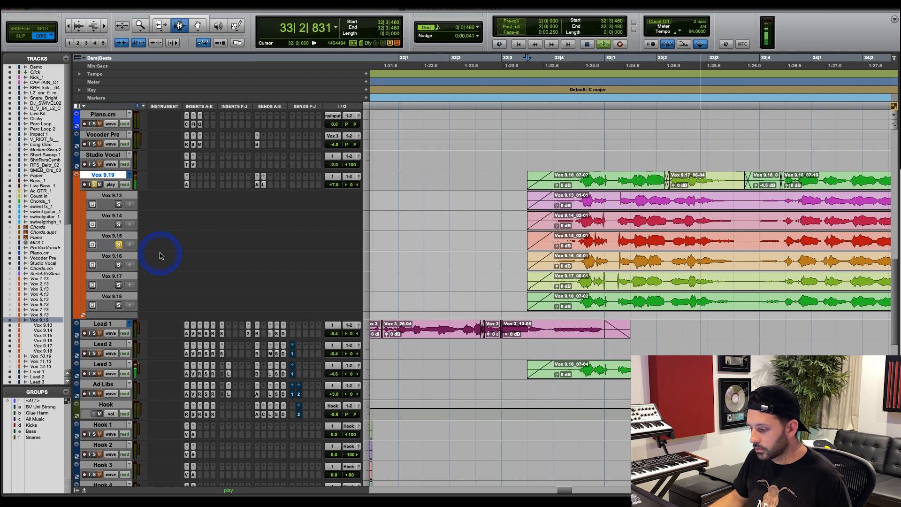
key("space")
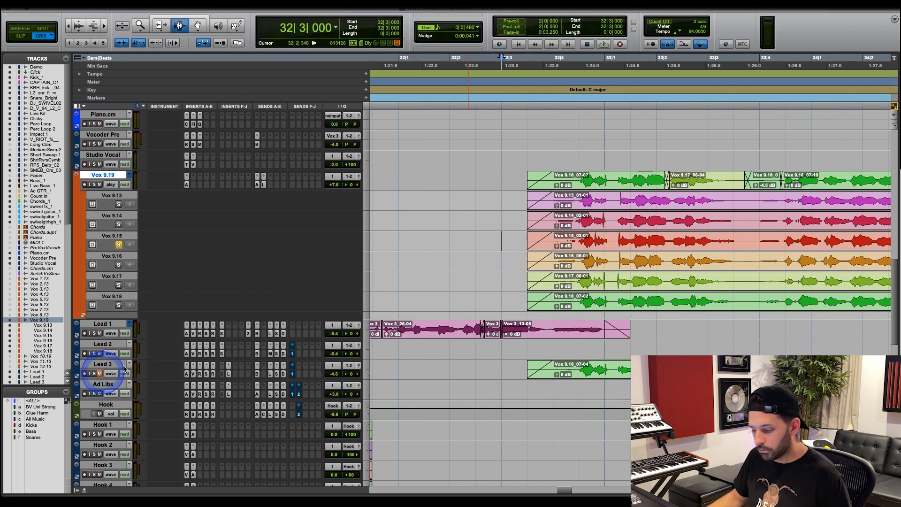
key("space")
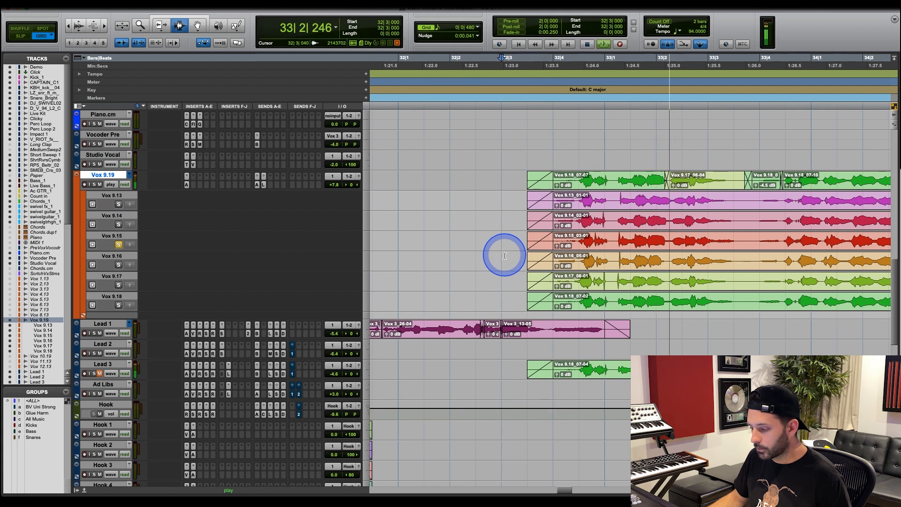
key("space")
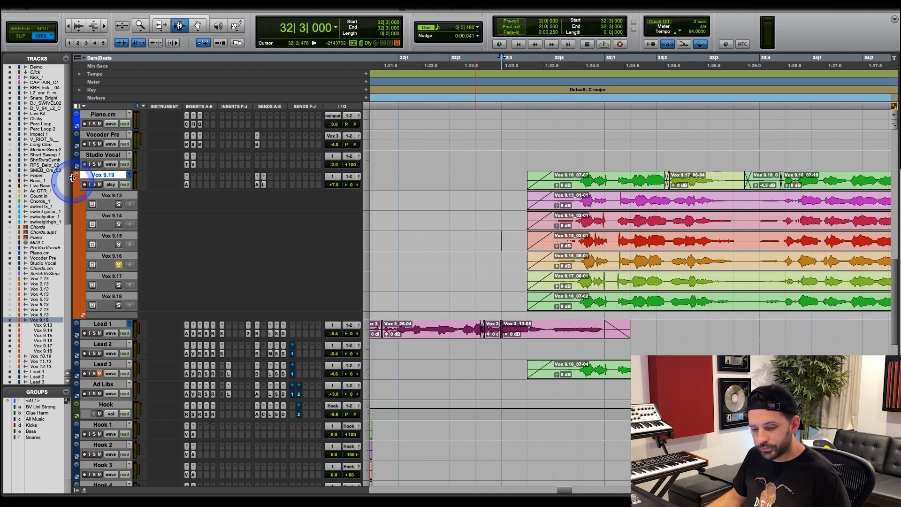
Solo the Vox 9.19 track again and audition the Vox 9.16 take from 32|3.
left_click(94, 184)
key("space")
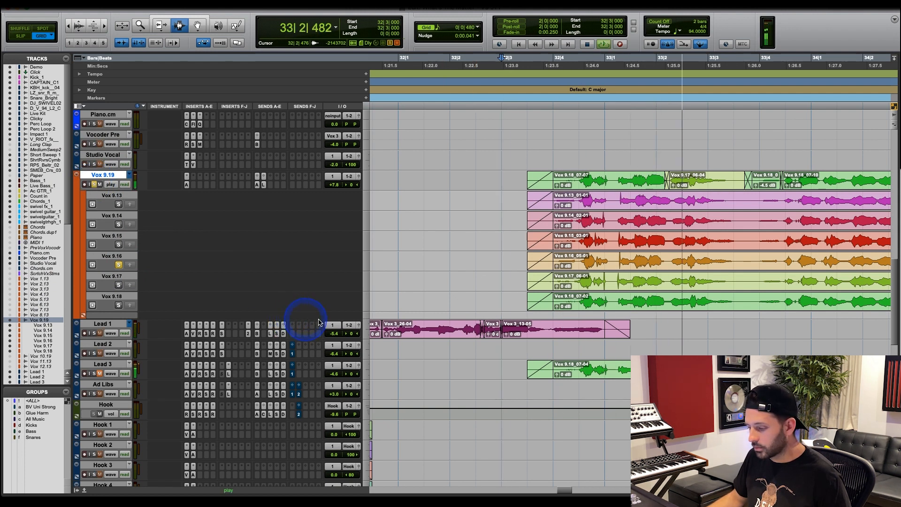
key("space")
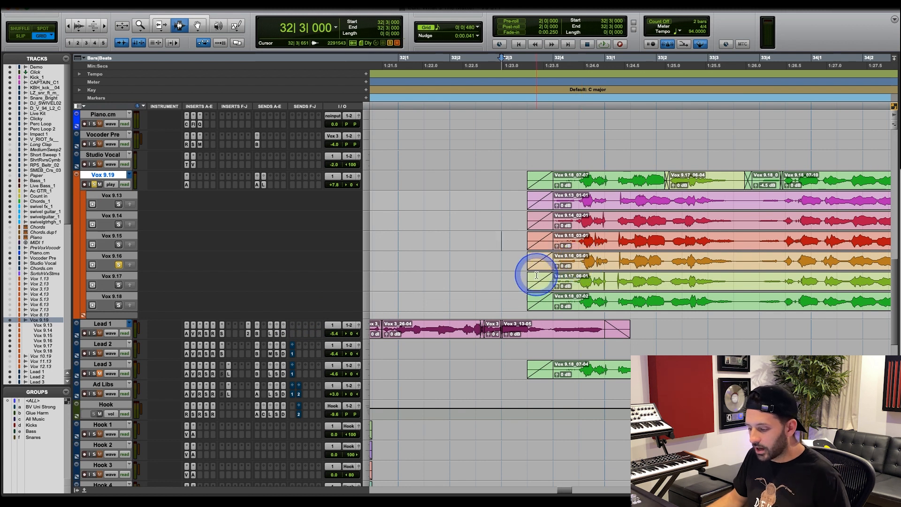
Solo the Vox 9.17 take and audition it from 32|3|480.
left_click(533, 277)
left_click(119, 285)
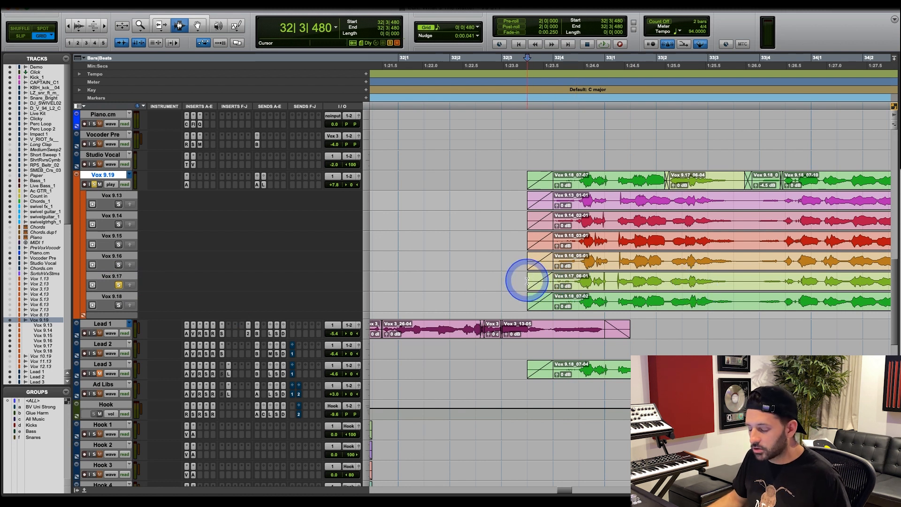
key("space")
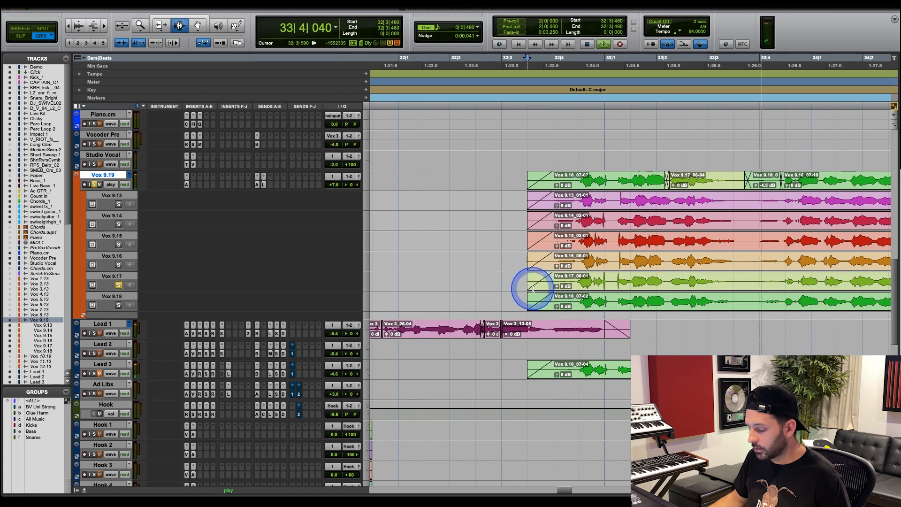
key("space")
Switch to Slip mode and select the Vox 9.17 passage that lines up with the Vox 9.17 segment in the comp.
left_click_drag(547, 281, 582, 282)
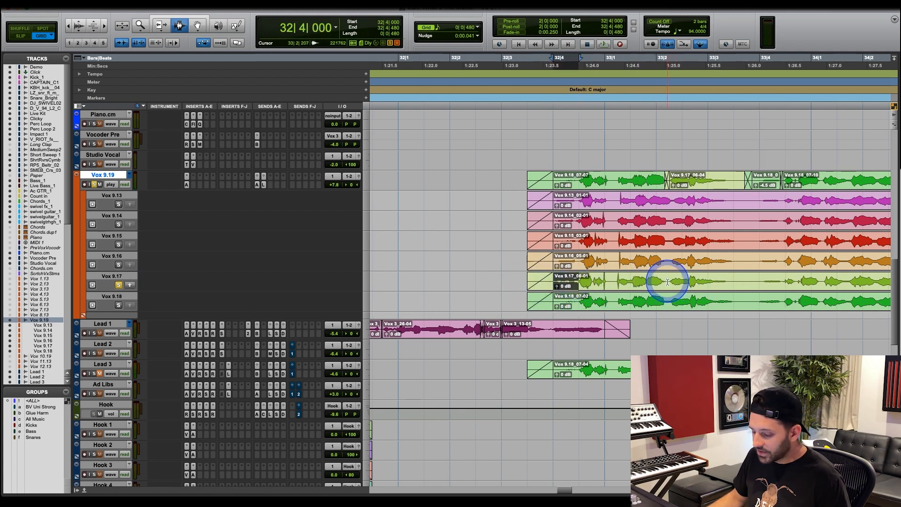
key("F2")
left_click_drag(668, 281, 746, 282)
Solo the Vox 9.18 take and audition it from 32|3|599.
left_click(536, 297)
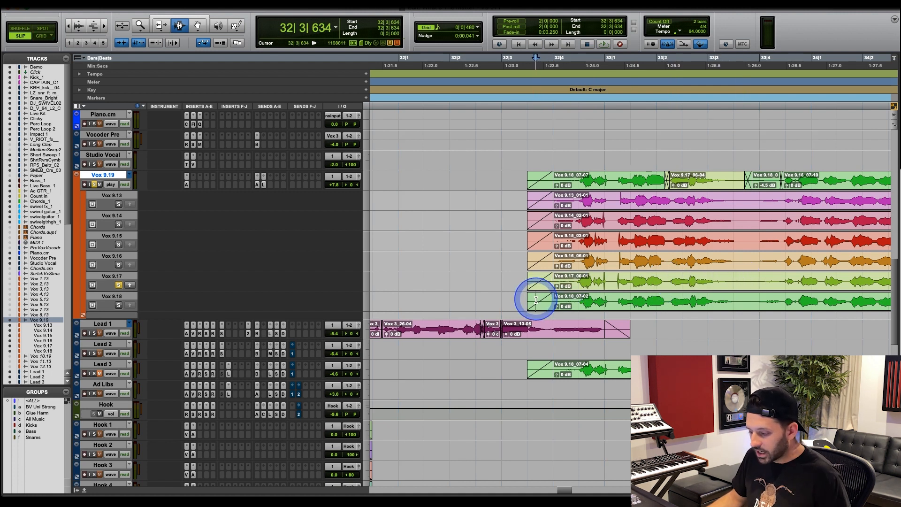
left_click(119, 304)
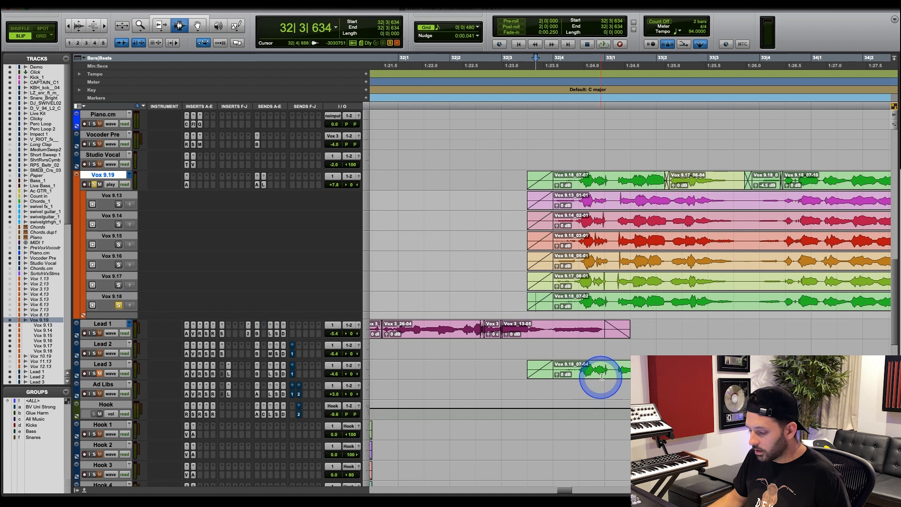
left_click(532, 301)
left_click(534, 303)
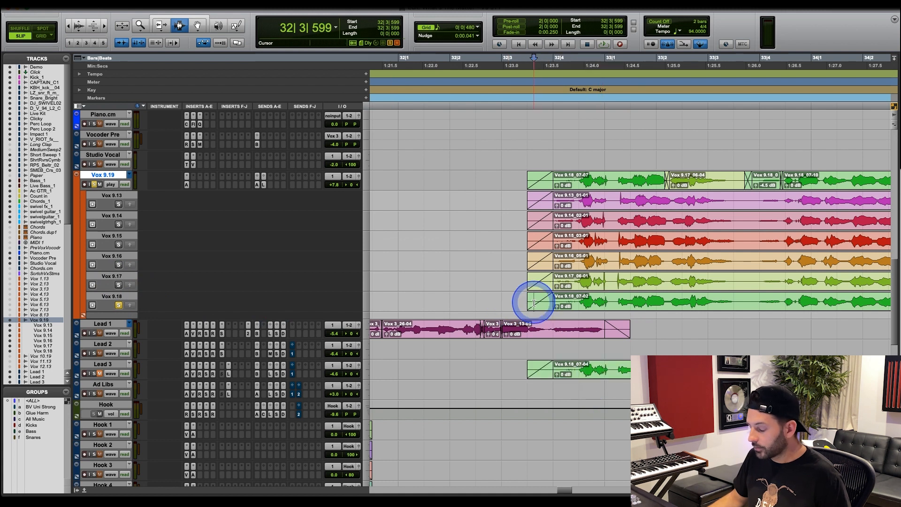
key("space")
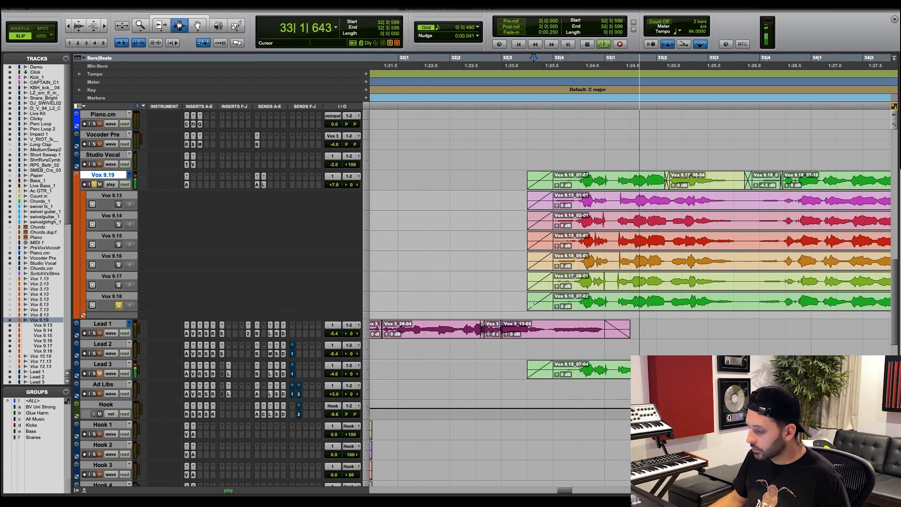
key("space")
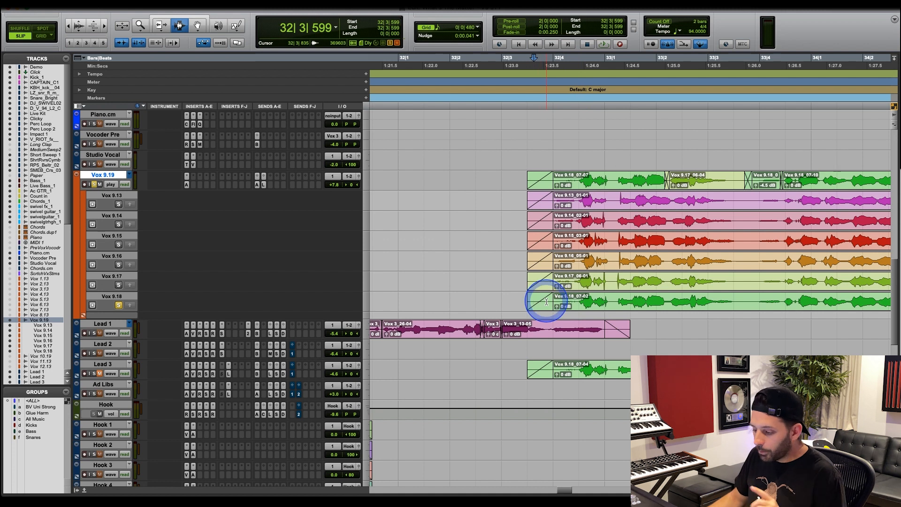
Select the Vox 9.18 phrase from 32|3|922 and its ending from 33|2|172, and replay the take from 32|3|887 and 33|2|207.
left_click_drag(552, 301, 739, 300)
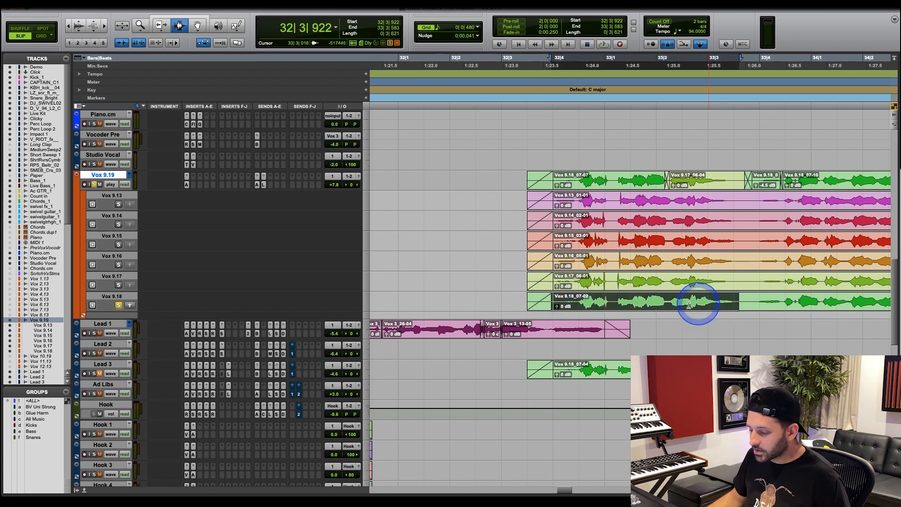
left_click_drag(665, 302, 753, 303)
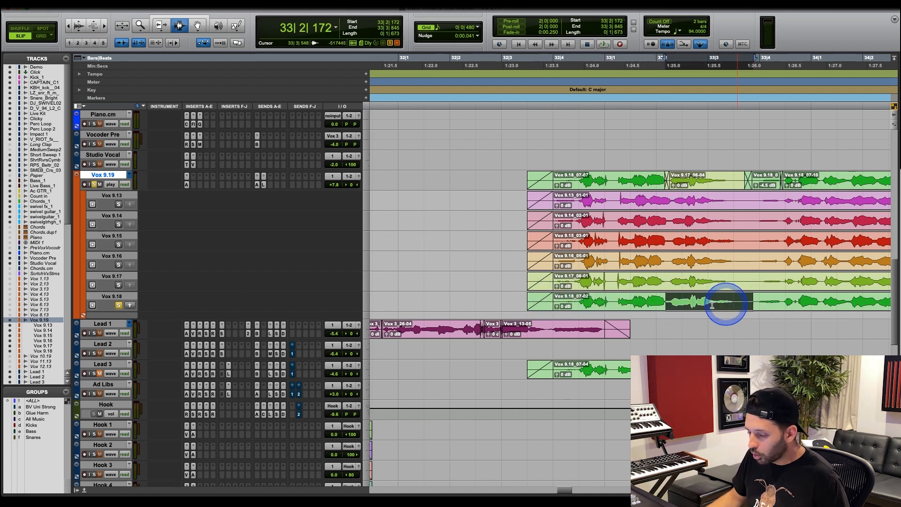
left_click(549, 301)
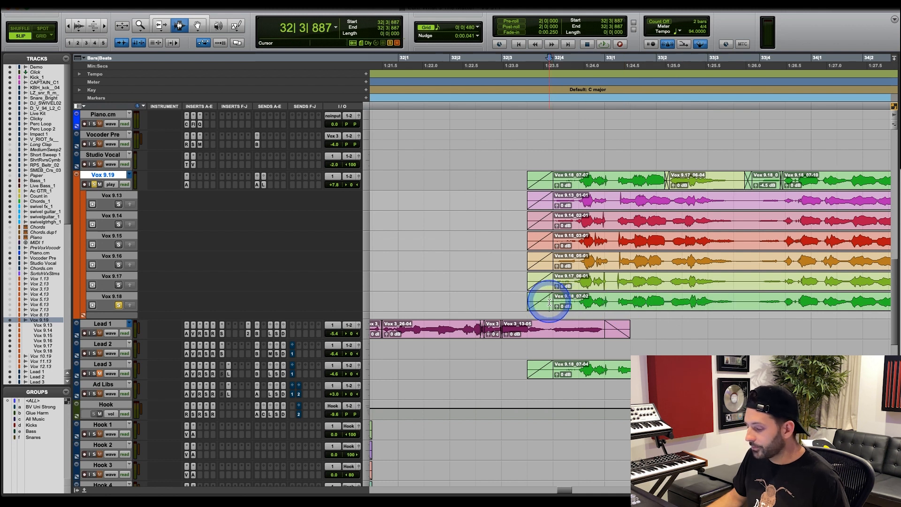
key("space")
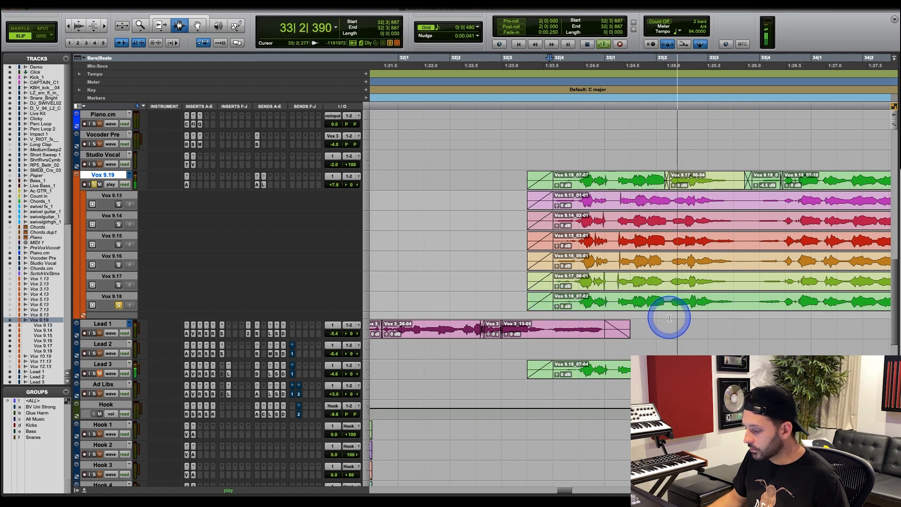
key("space")
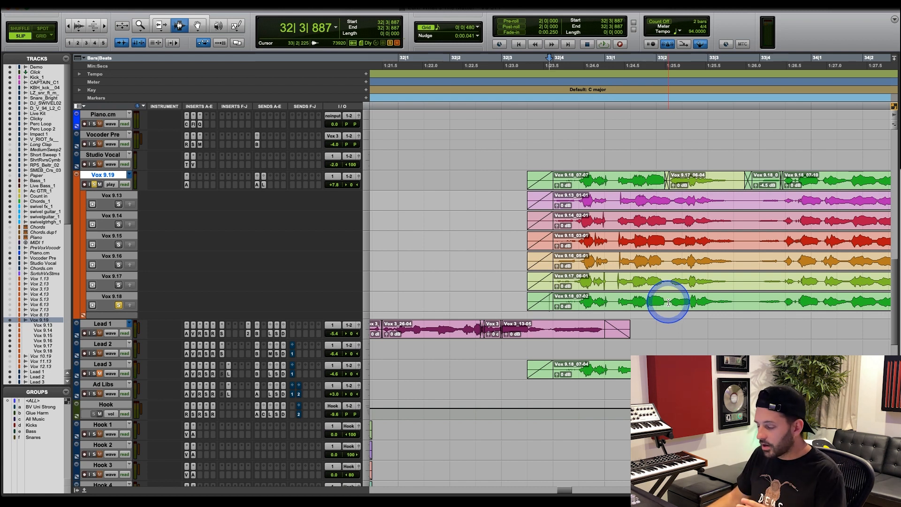
left_click(666, 304)
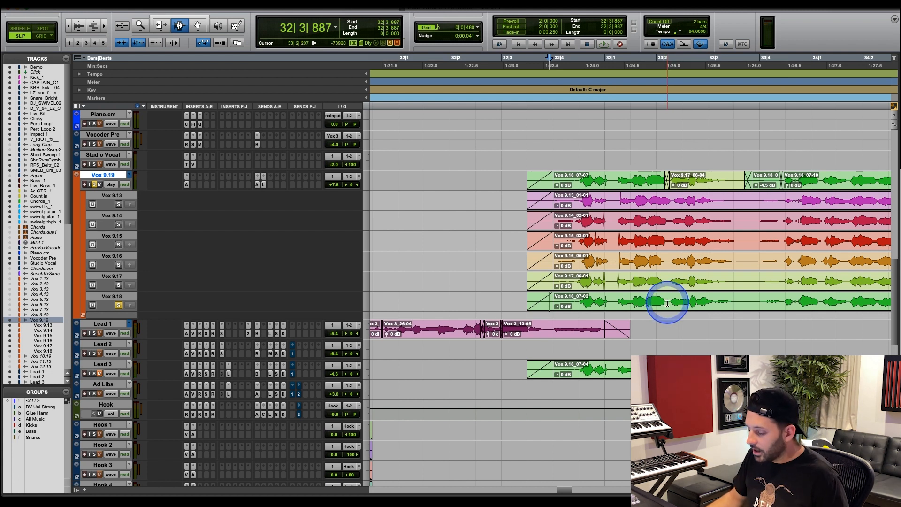
key("space")
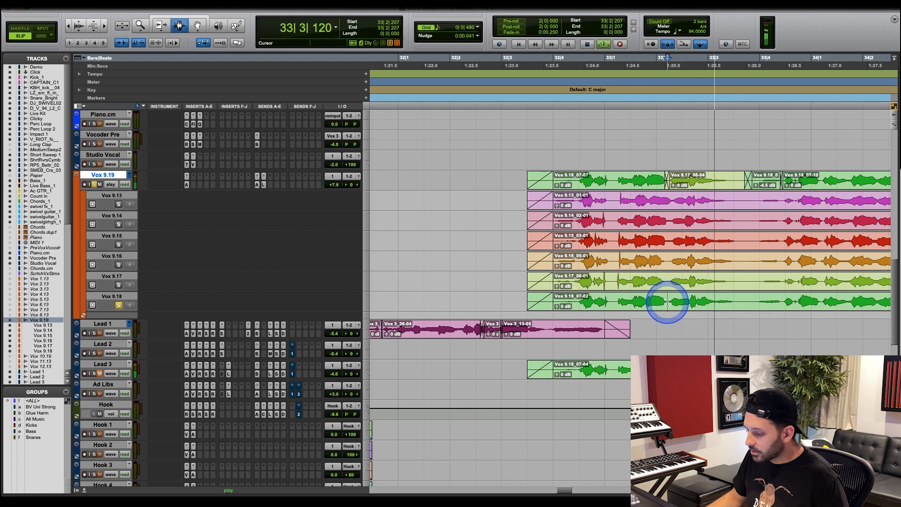
Select the Vox 9.18 passages from 33|2|207 and 33|2|626, and the matching Vox 9.17 phrase from 33|2|172.
left_click_drag(668, 303, 693, 303)
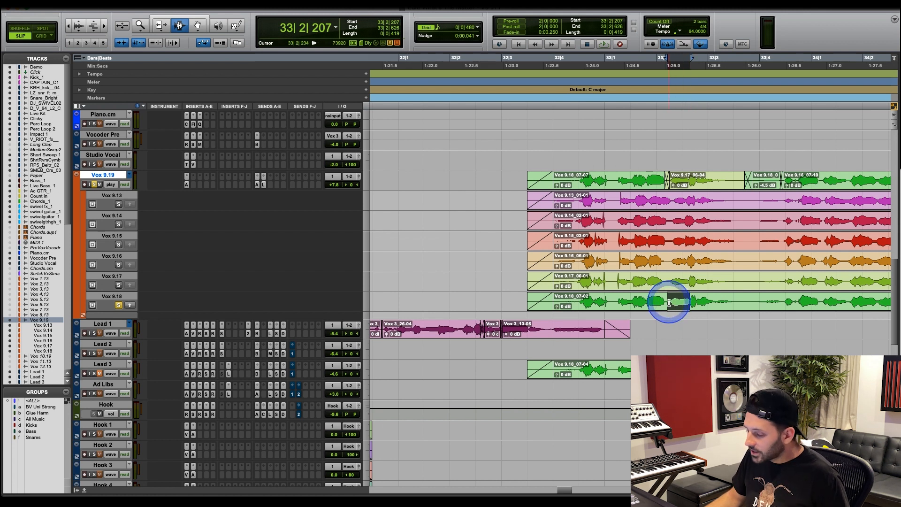
left_click_drag(668, 302, 743, 303)
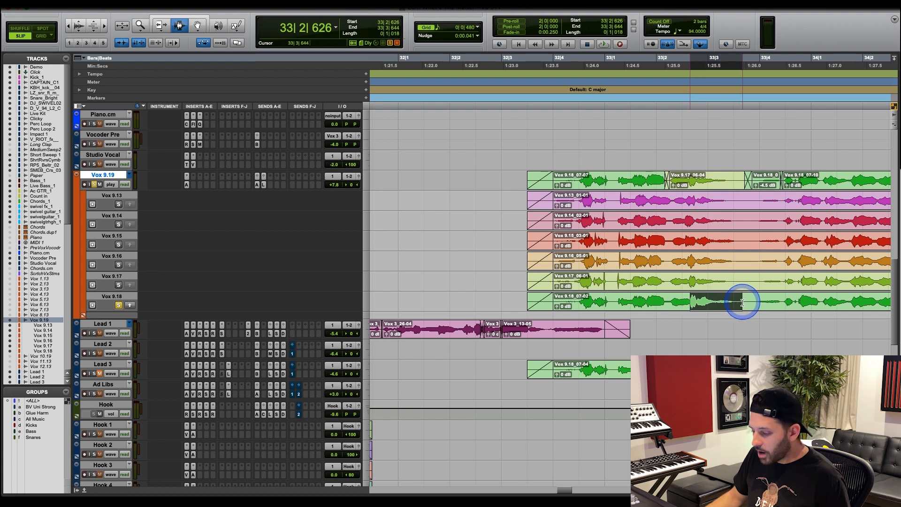
left_click_drag(666, 280, 742, 282)
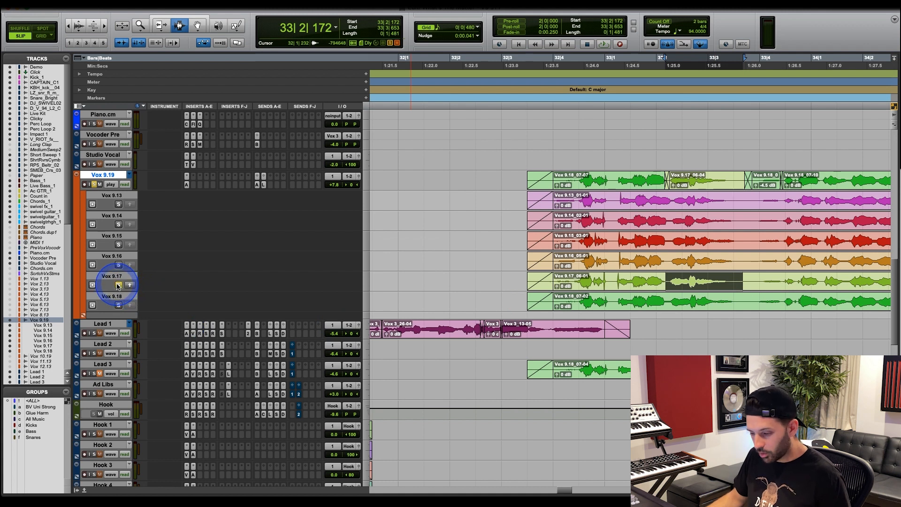
Audition the soloed Vox 9.17 take from 32|4|233 and select its phrase from 33|2|216.
left_click(577, 280)
key("space")
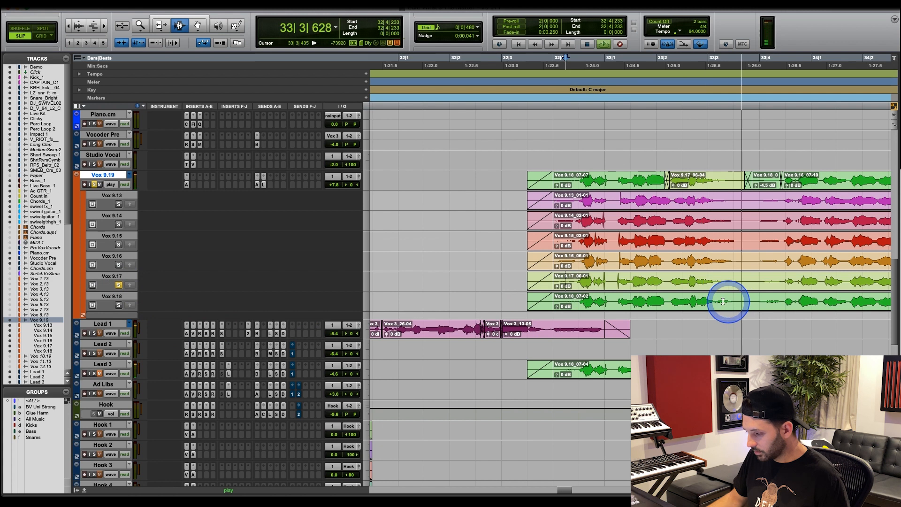
key("space")
left_click_drag(668, 281, 739, 284)
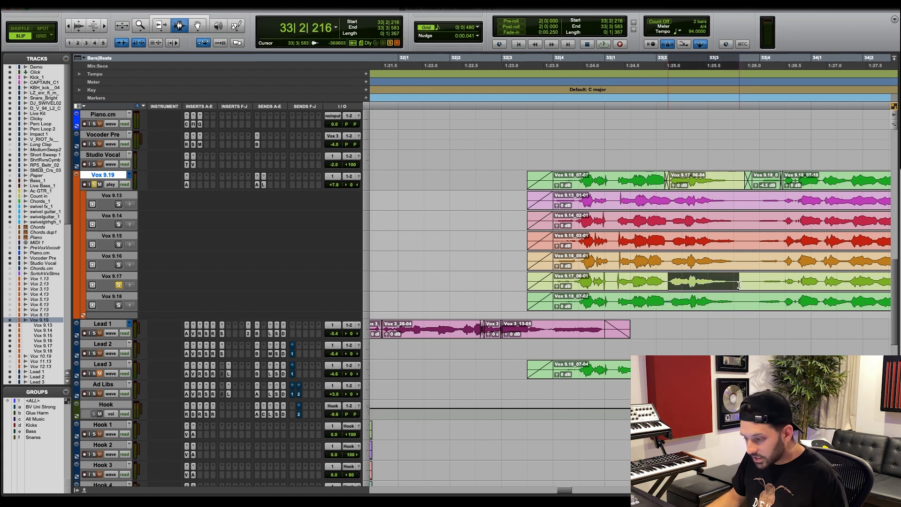
left_click(700, 306)
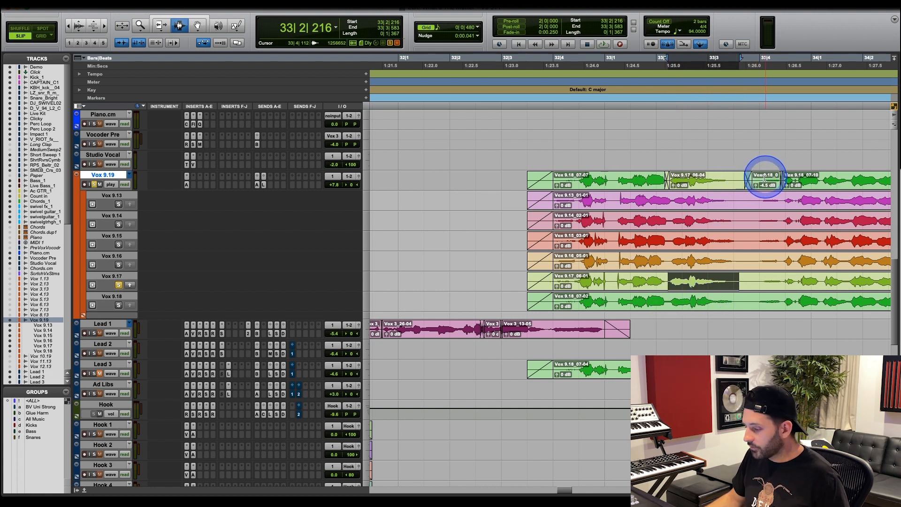
Select the first three segments of the Vox 9.19 comp from 32|3|189 and delete them.
left_click_drag(765, 178, 481, 185)
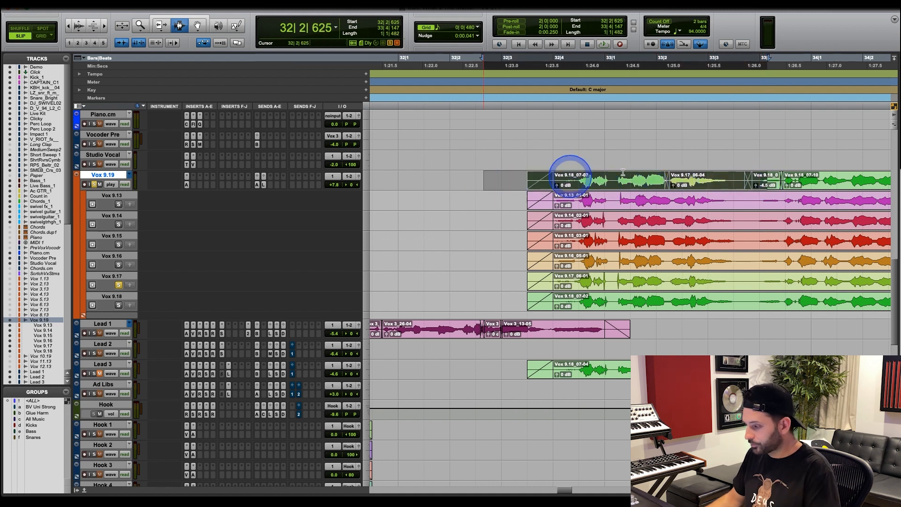
double_click(763, 181)
left_click(512, 183, "shift")
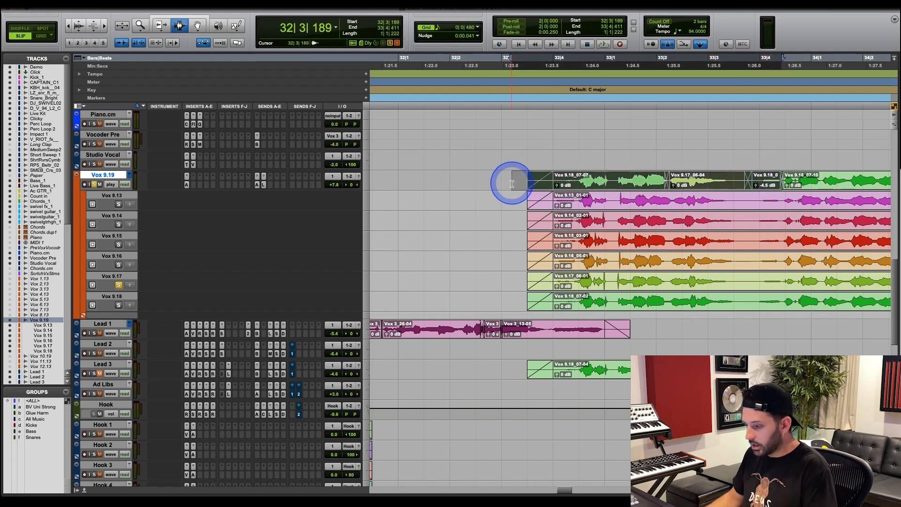
key("Delete")
Copy the Vox 9.18 opening passage from 32|3|320 up to the phrase near 33|2 into the Vox 9.19 comp.
left_click_drag(670, 297, 519, 304)
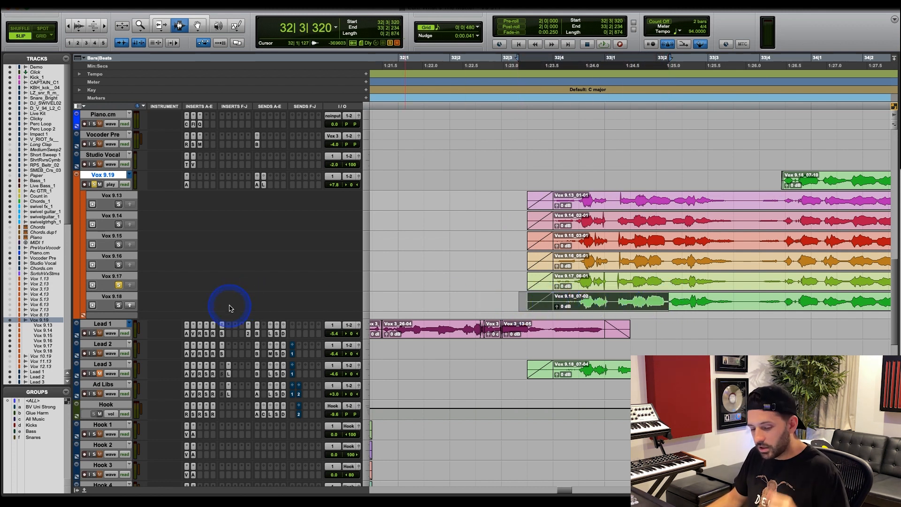
left_click(128, 302)
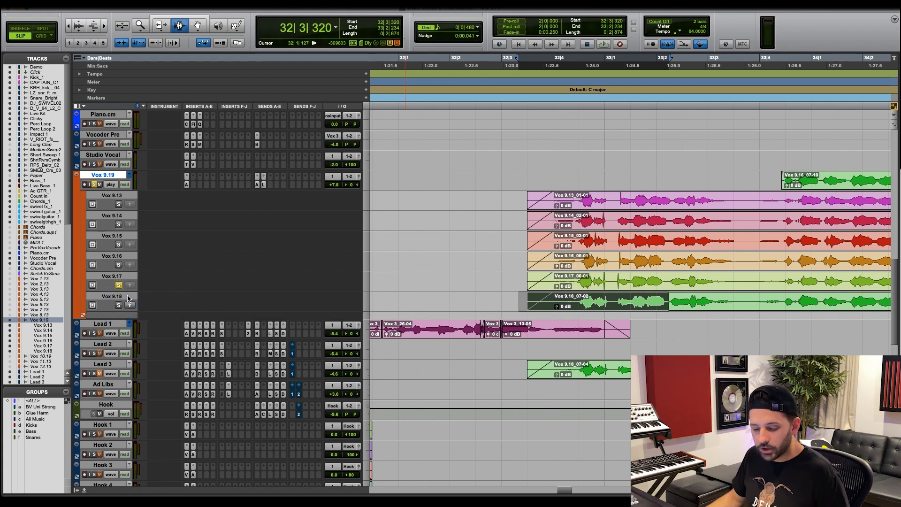
left_click(130, 305)
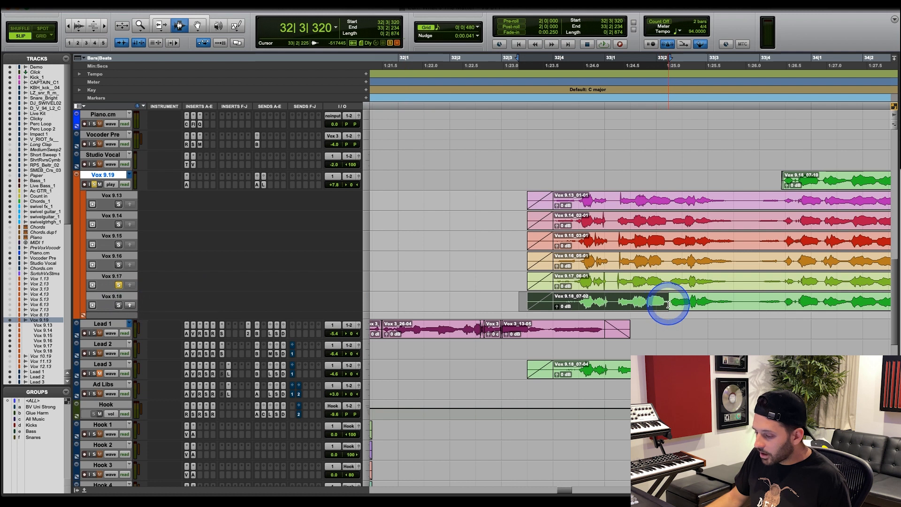
left_click_drag(667, 305, 190, 310)
left_click(130, 306)
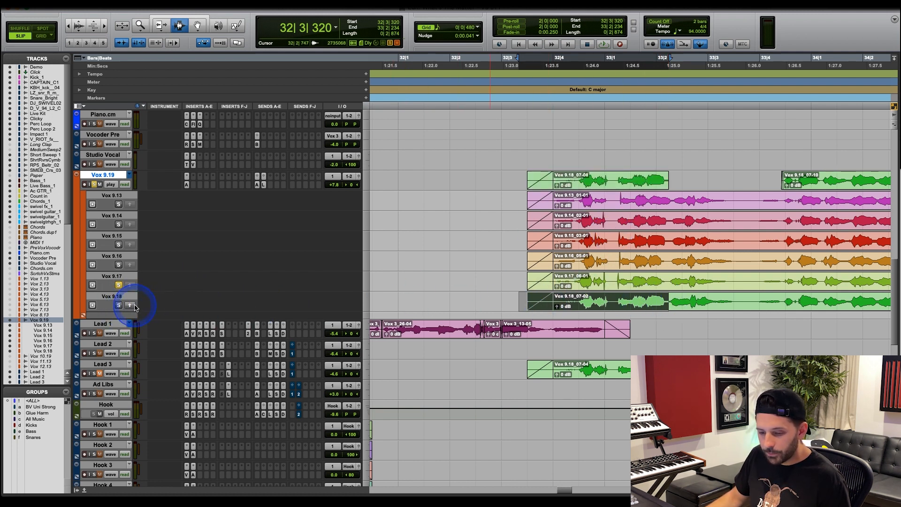
left_click_drag(557, 181, 674, 178)
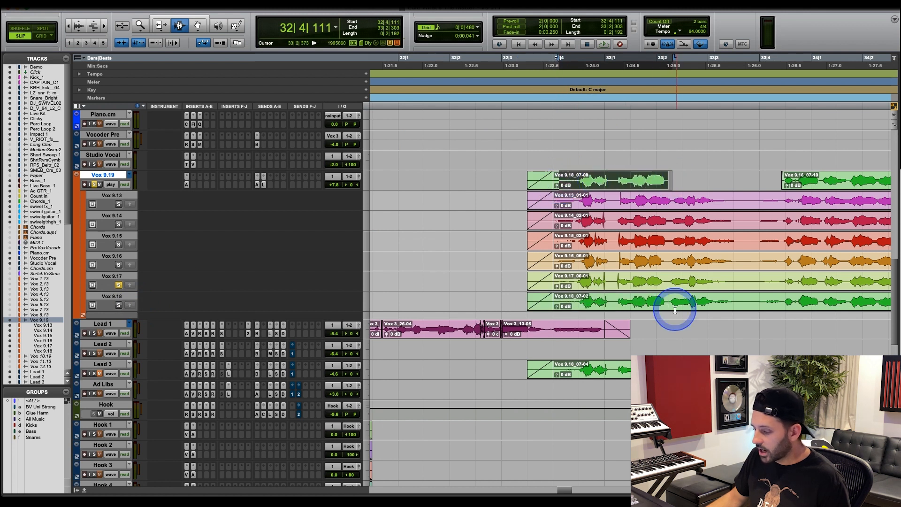
Copy the Vox 9.17 phrase from 33|2|172 into the comp and crossfade its join with the preceding Vox 9.18 clip.
left_click_drag(667, 281, 745, 282)
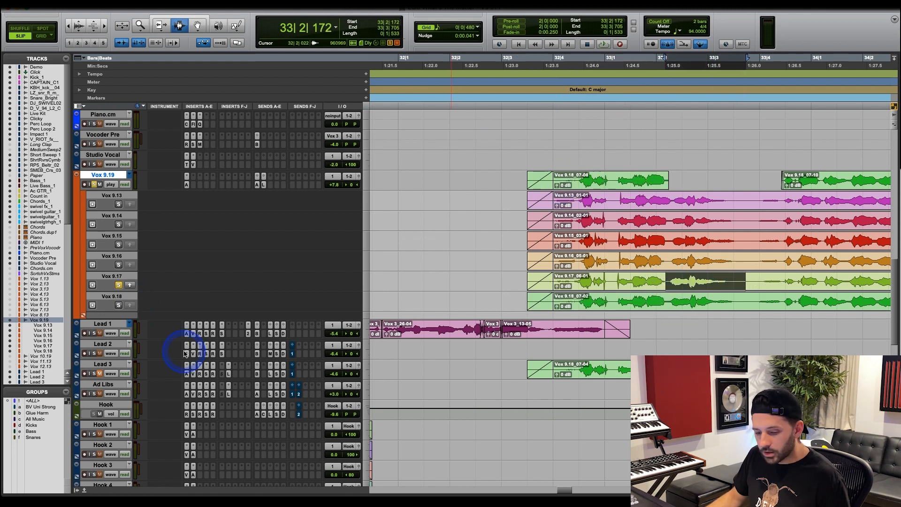
left_click(130, 285)
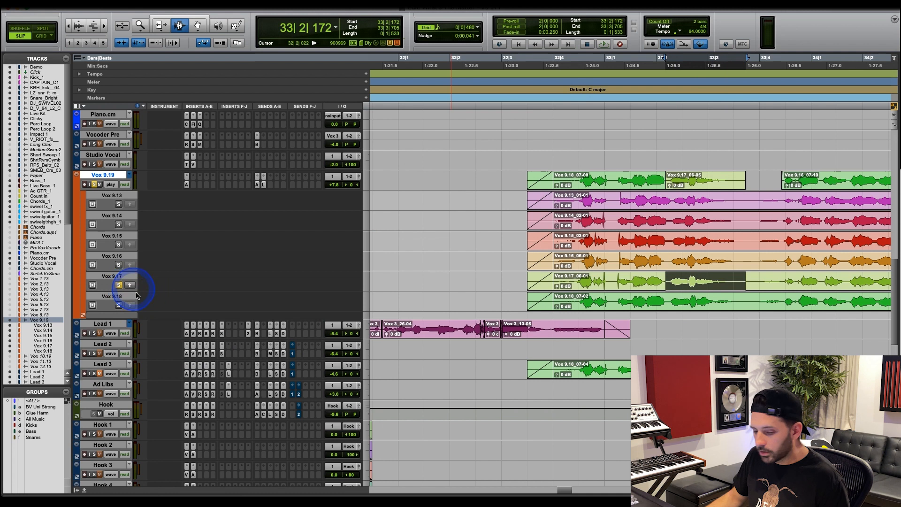
left_click(672, 176)
key("t")
key("t")
left_click_drag(600, 176, 641, 177)
key("f")
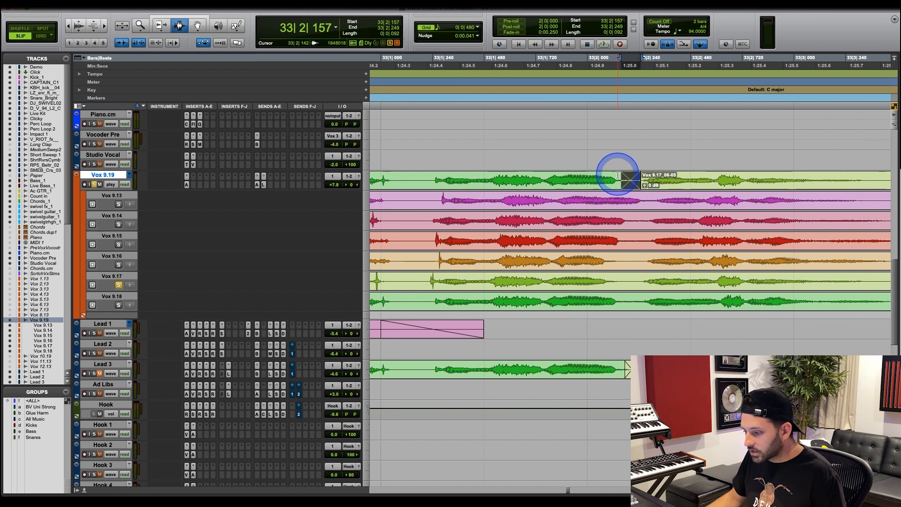
left_click(618, 177)
key("r")
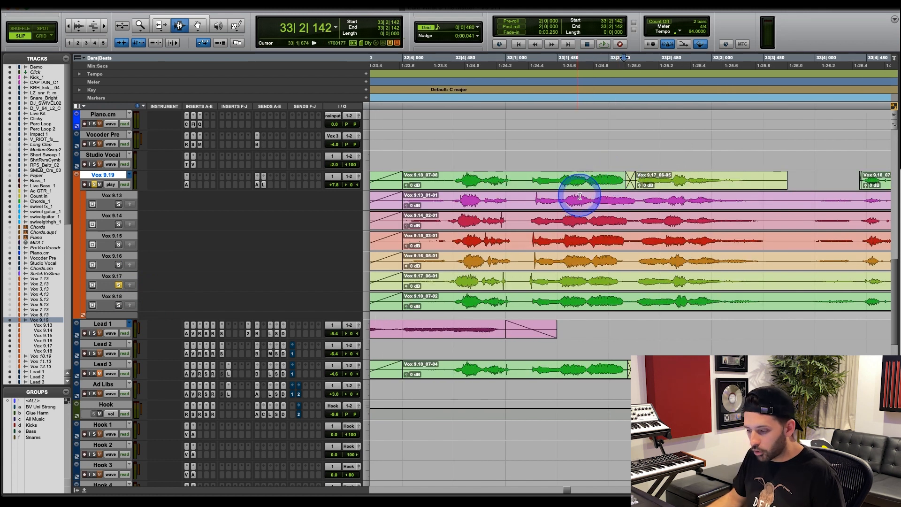
key("r")
Unsolo the Vox 9.17 take and audition the comp from 32|3|756 across the crossfaded join.
left_click(487, 184)
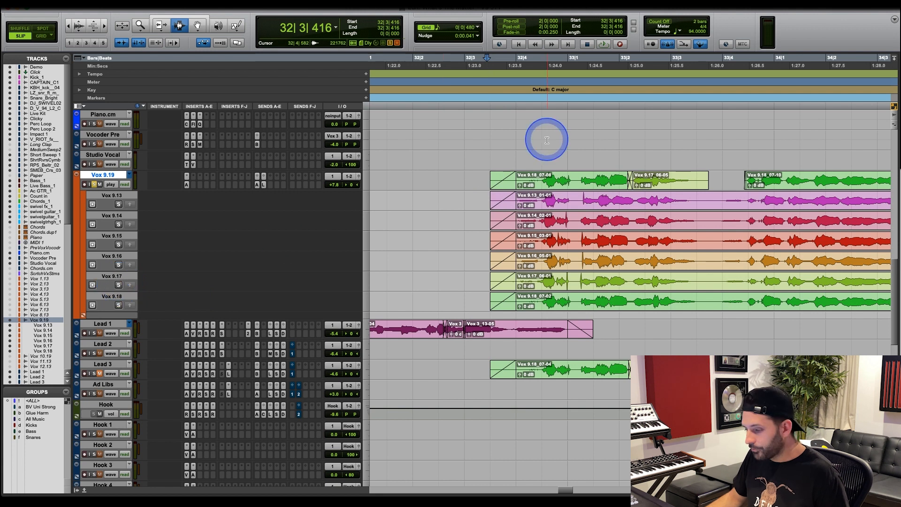
left_click(487, 181)
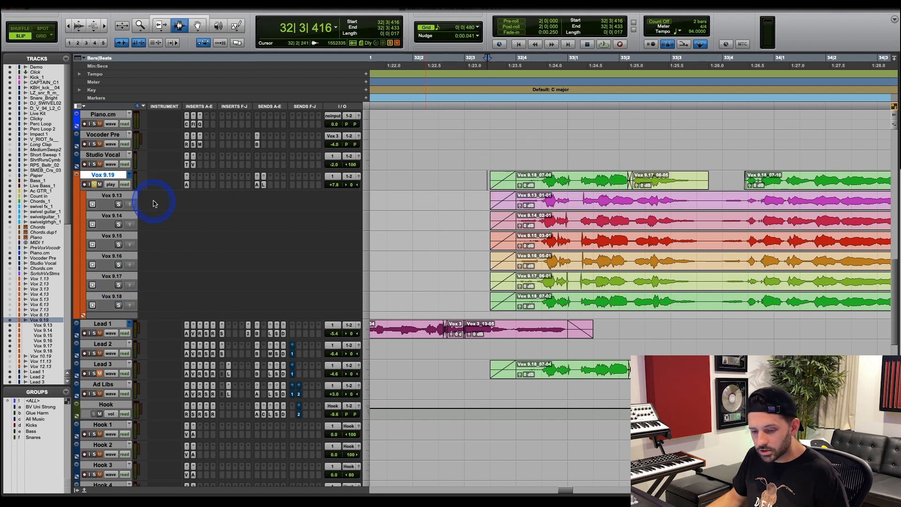
key("space")
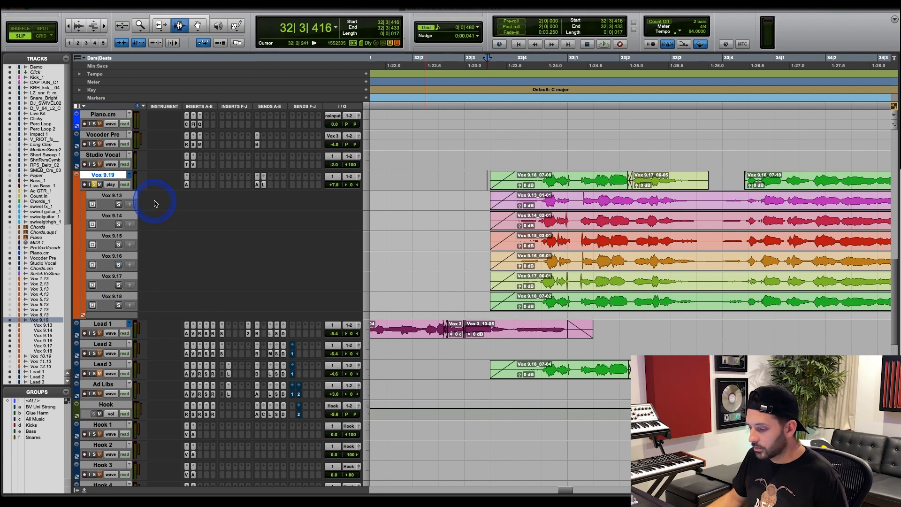
left_click(505, 185)
key("space")
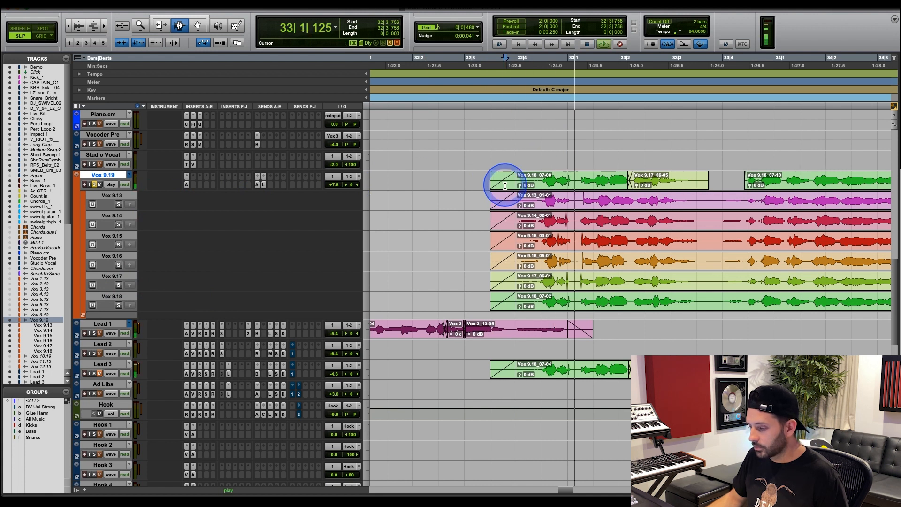
left_click(500, 184)
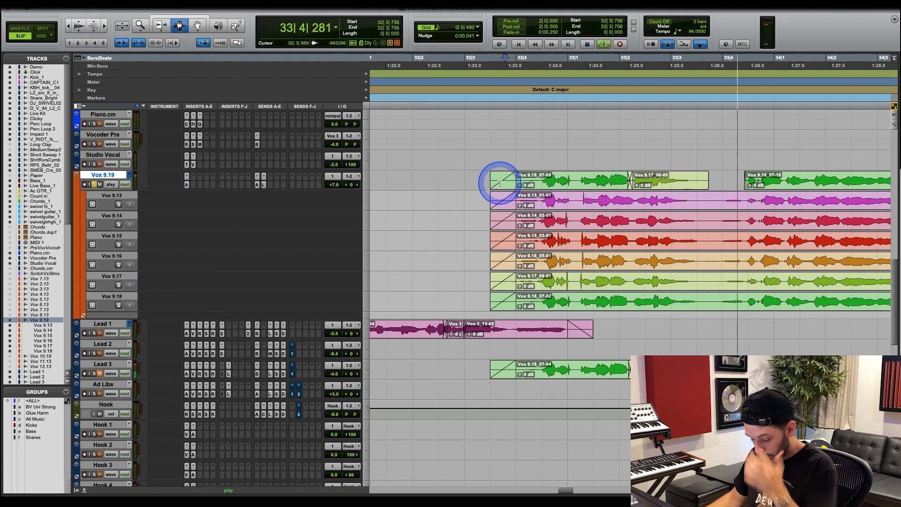
key("space")
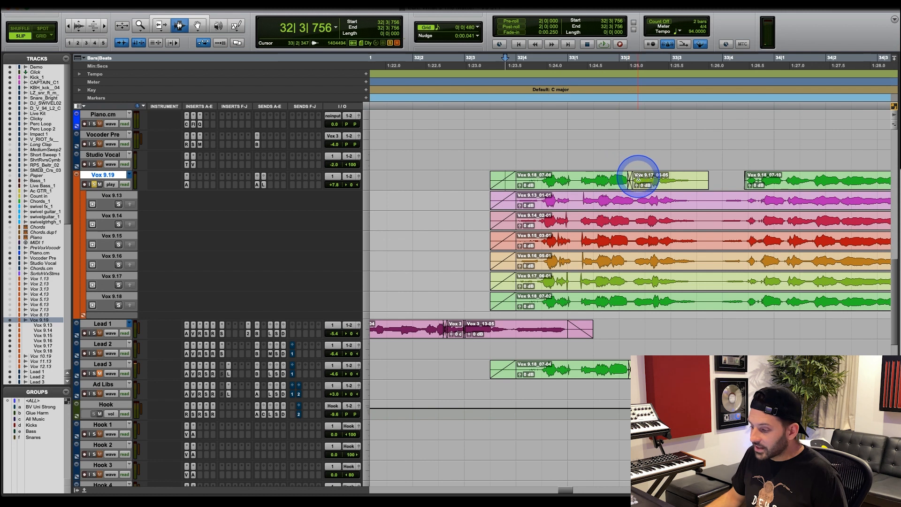
Audition the soloed Vox 9.18 take from 32|4|172, and unsolo it to replay the comp from the same point for comparison.
left_click(632, 179)
left_click_drag(632, 180, 706, 181)
key("super+bracketright")
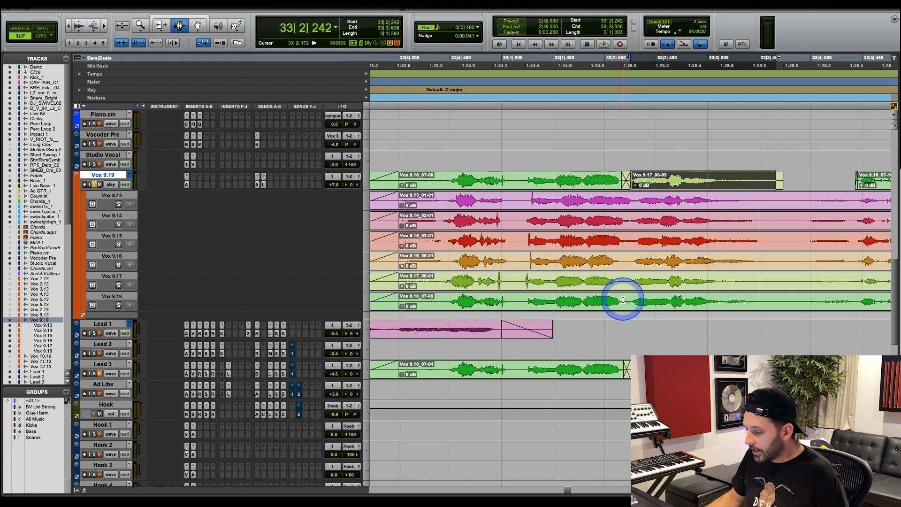
left_click(620, 300)
left_click(416, 301)
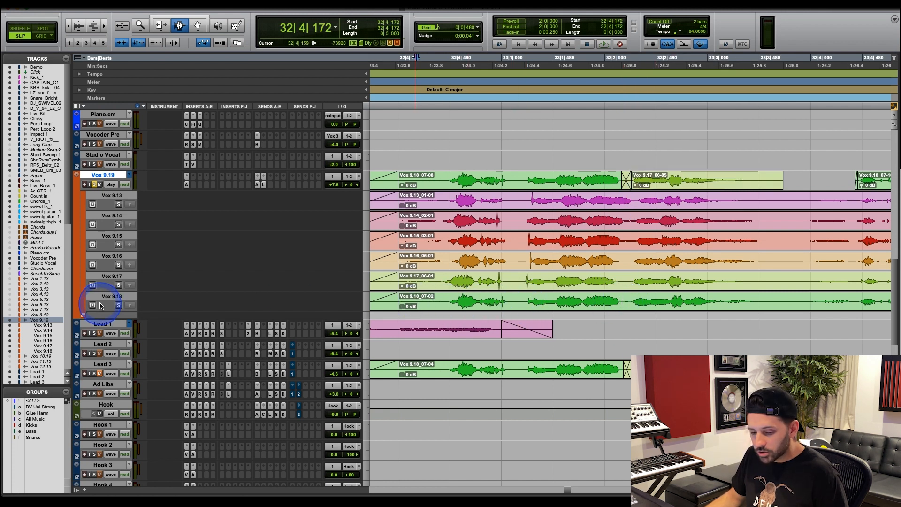
key("space")
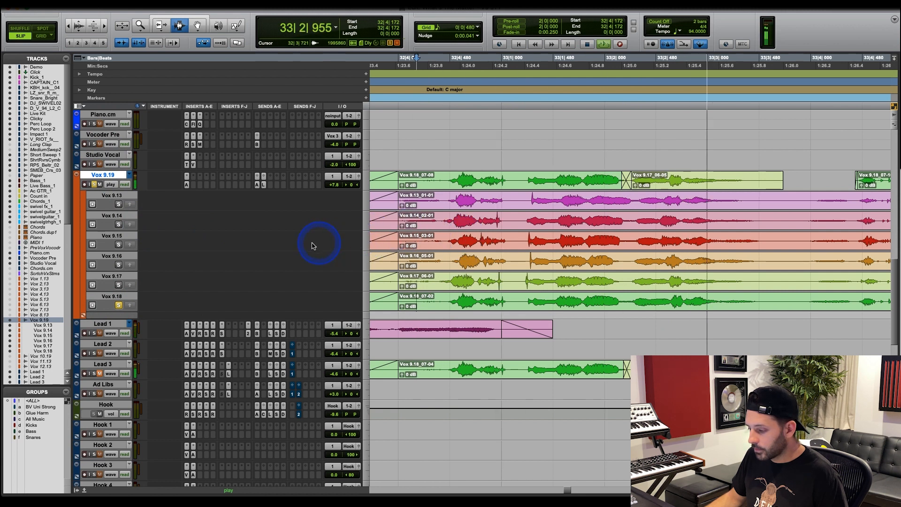
key("space")
left_click(118, 305)
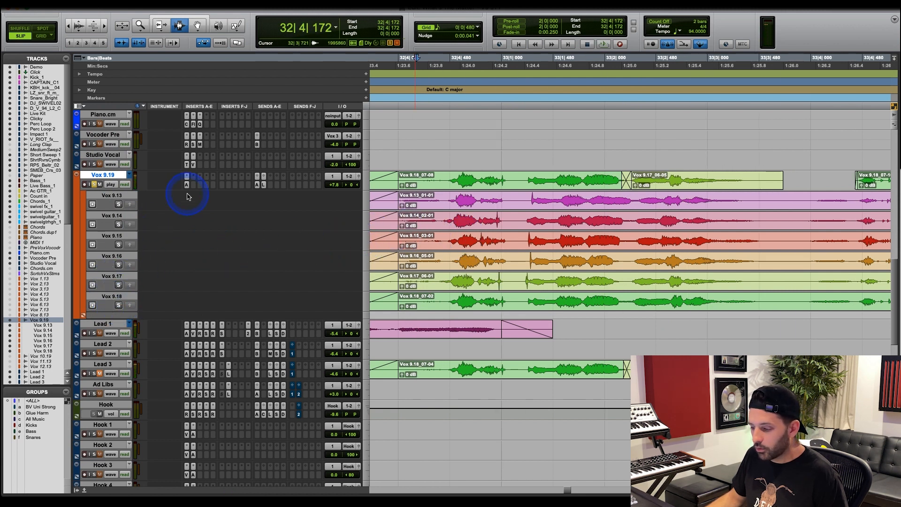
key("space")
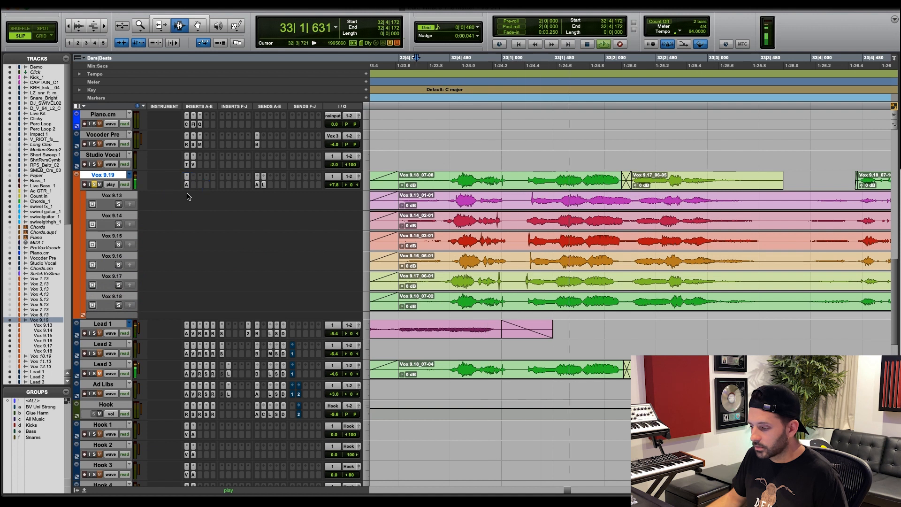
key("space")
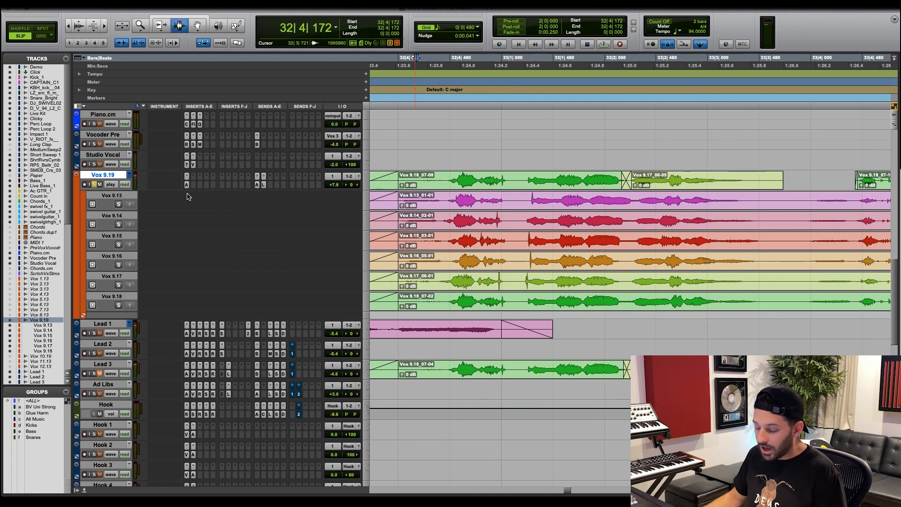
Select the whole Vox 9.15 take from 32|3|154 to its end.
key("r")
key("r")
key("r")
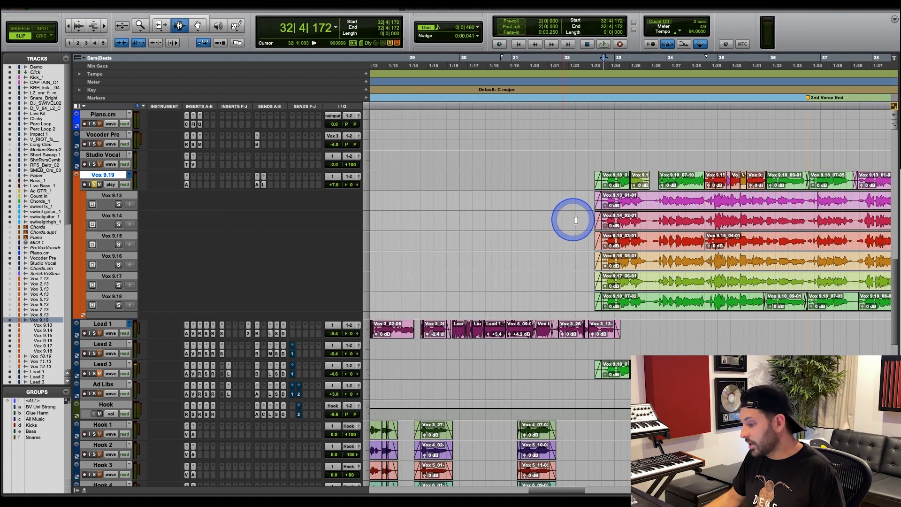
left_click_drag(604, 232, 823, 232)
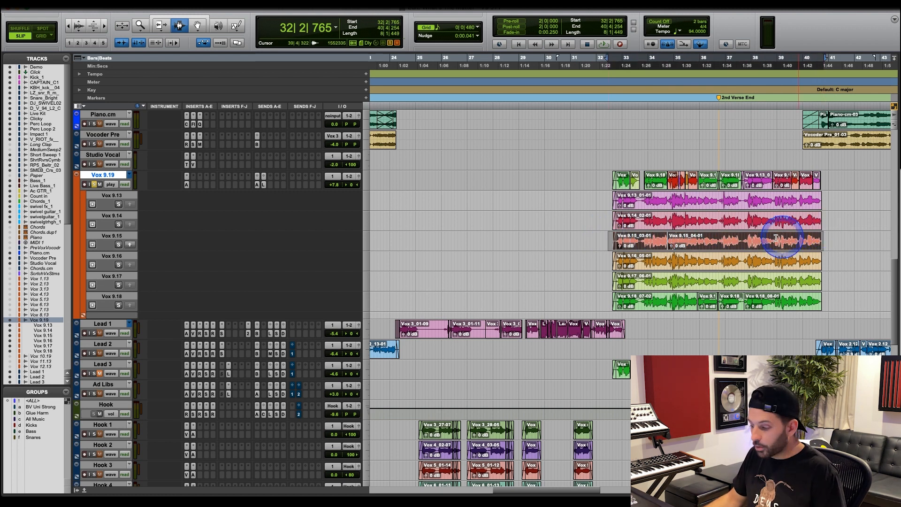
left_click_drag(613, 239, 825, 245)
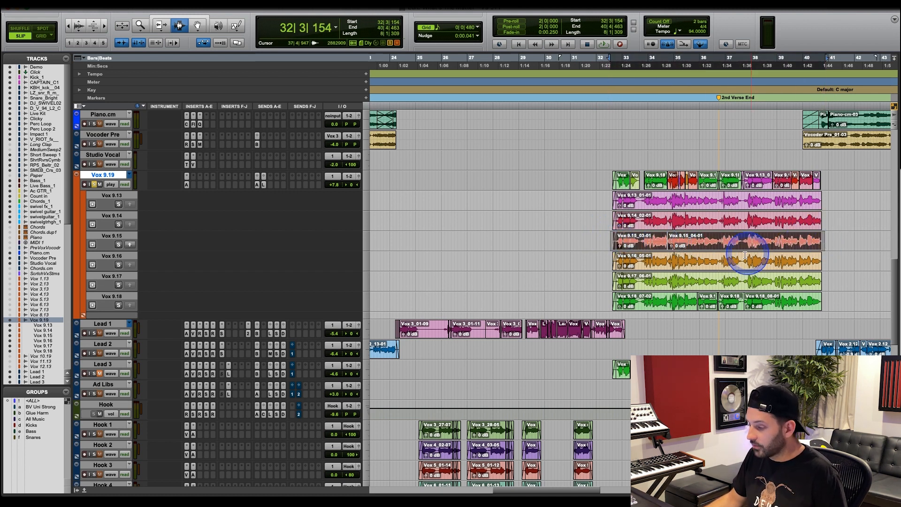
Examine the mix of take segments in the Vox 9.19 comp from 32|4|661 to its end, focusing on the area around bar 36.
left_click(702, 179)
key("t")
key("t")
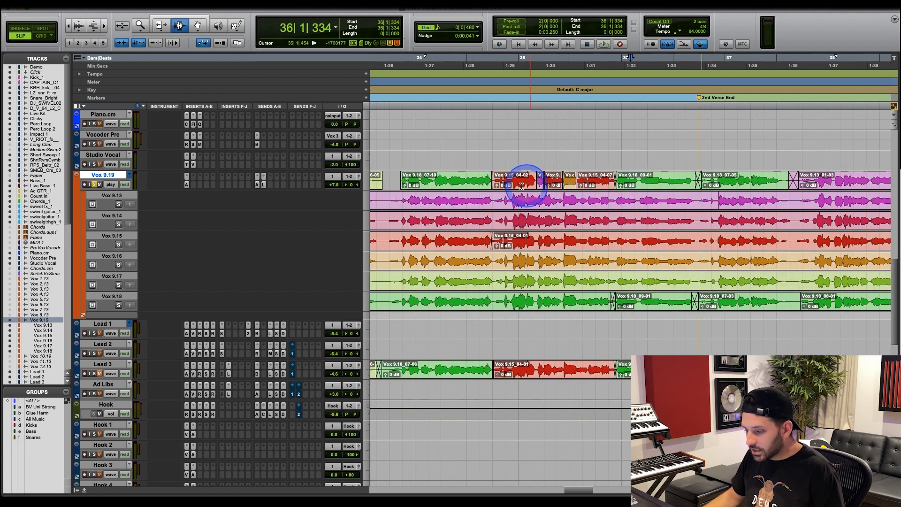
key("r")
left_click_drag(467, 179, 870, 181)
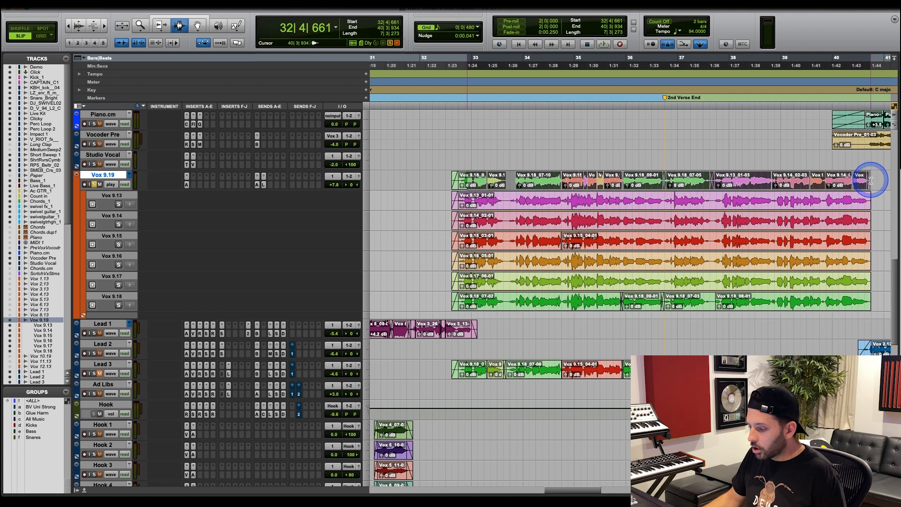
left_click(629, 179)
key("t")
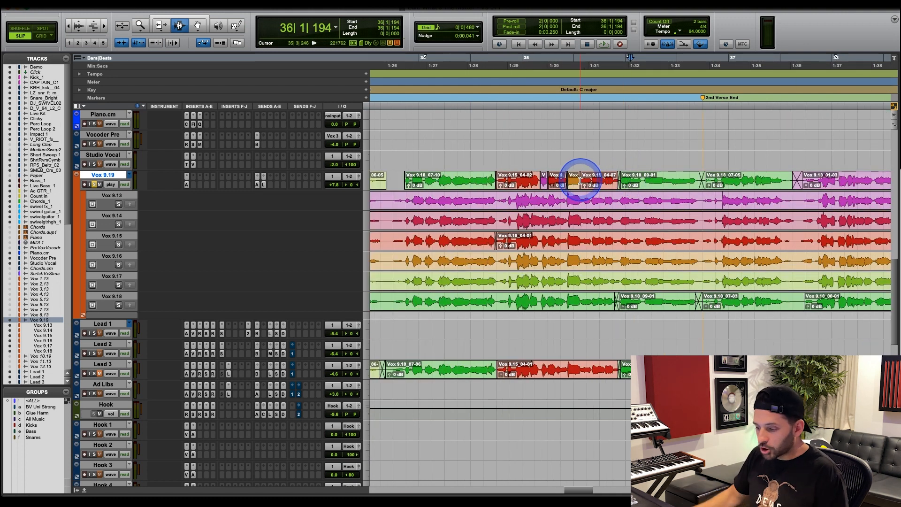
Examine the Vox 9.19 comp's take joins at 34|3|908 and 37|4|424, and highlight the full Lead 3 and Vox 9.19 comps for comparison.
left_click(496, 182)
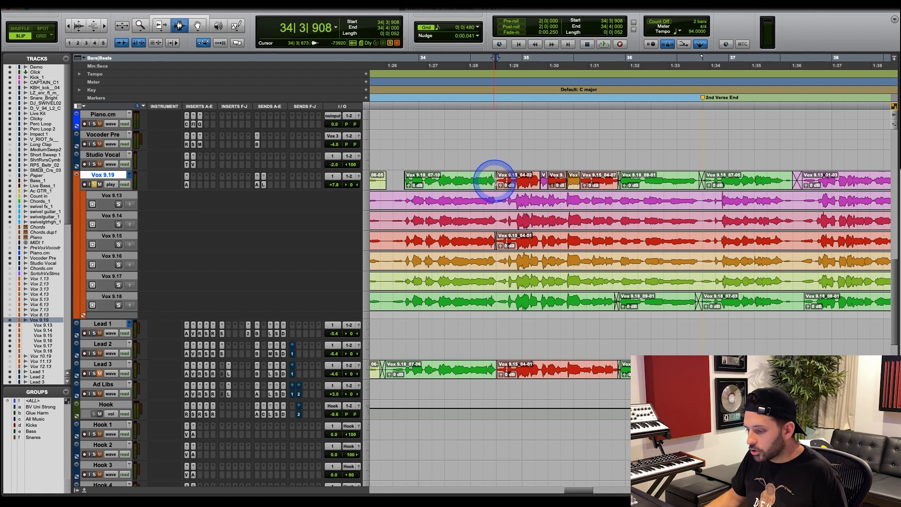
left_click(697, 181)
left_click(817, 179)
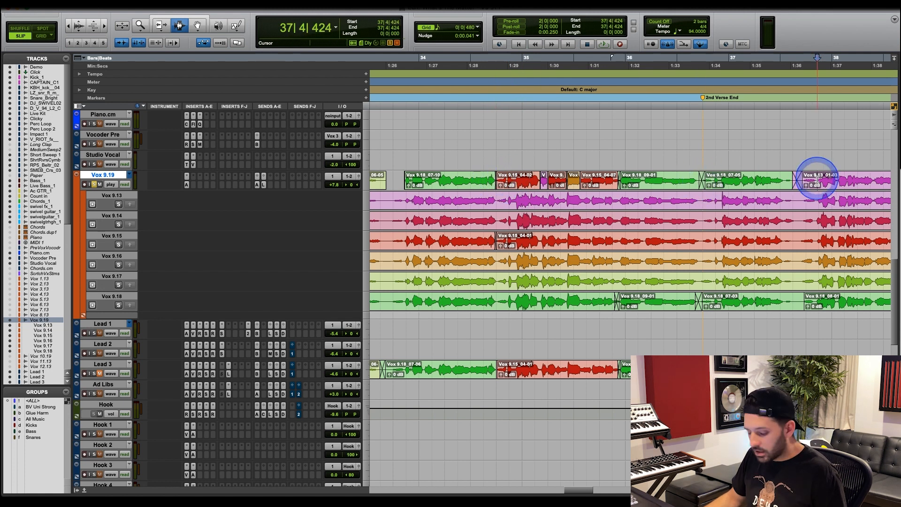
key("r")
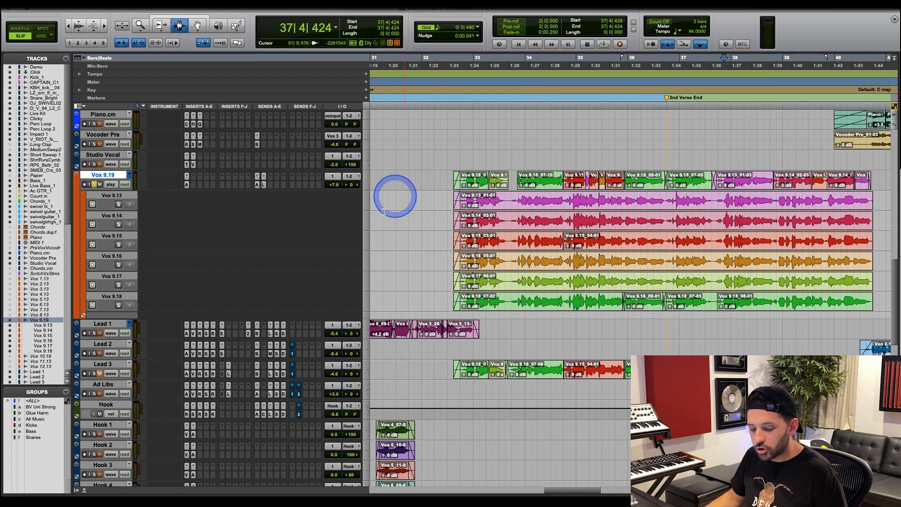
left_click_drag(461, 370, 869, 371)
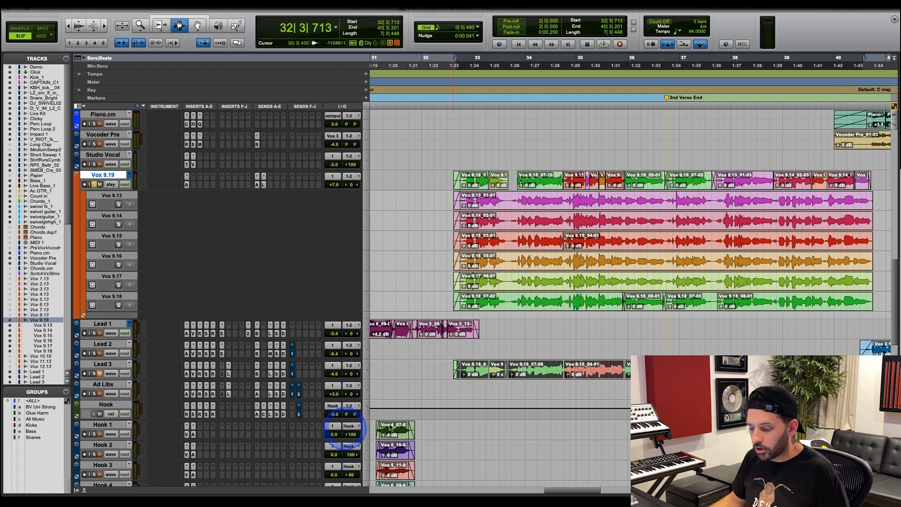
left_click_drag(454, 177, 870, 177)
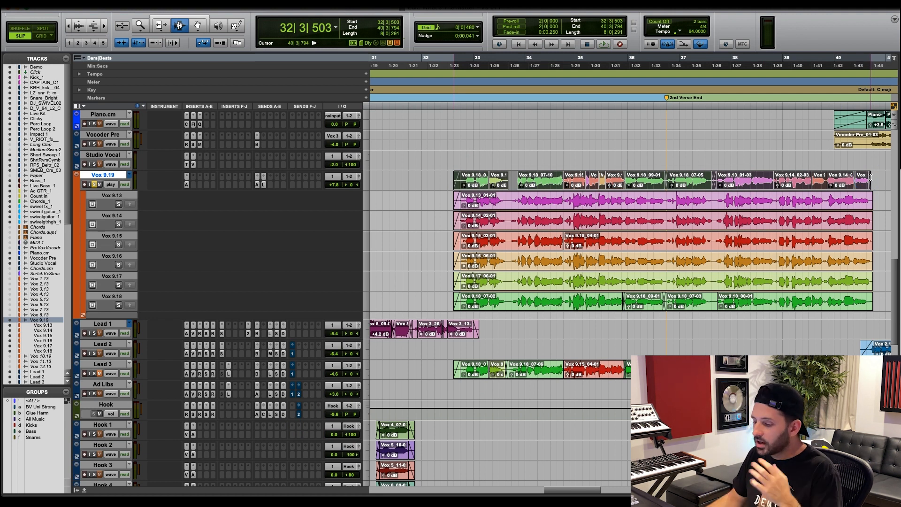
Locate the blue vocal comp on Lead 2 around the 1st Verse End marker and examine its segments.
left_click(440, 185)
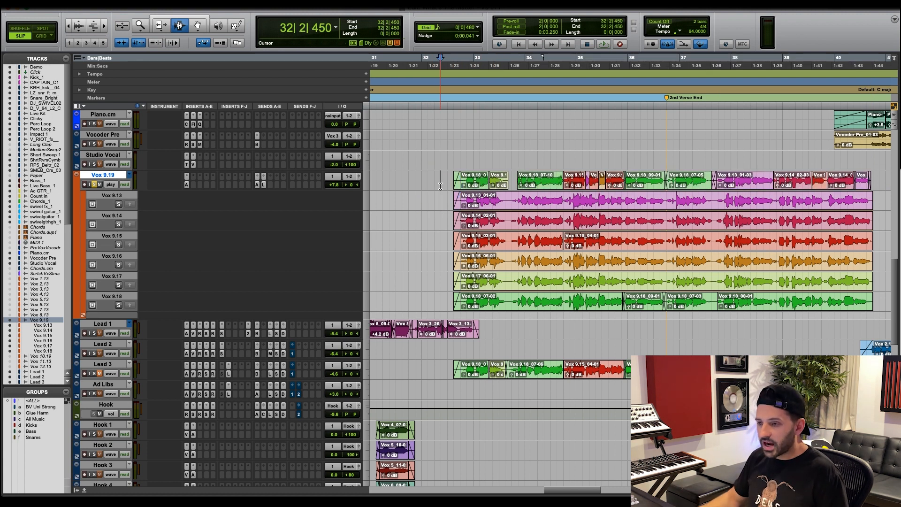
key("r")
key("r")
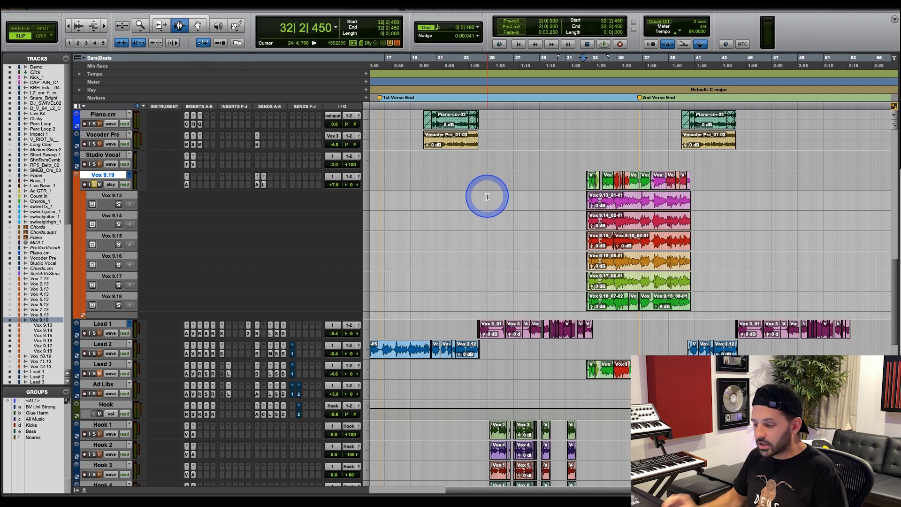
key("r")
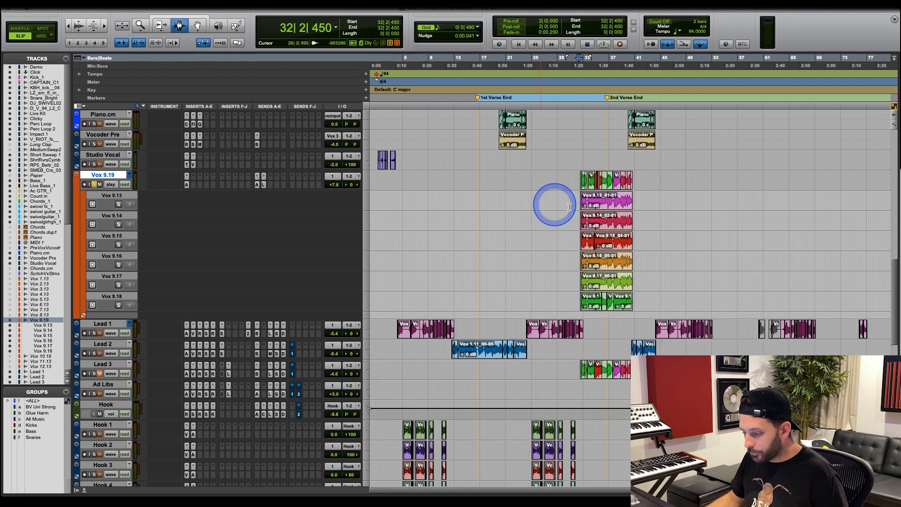
left_click(494, 347)
key("r")
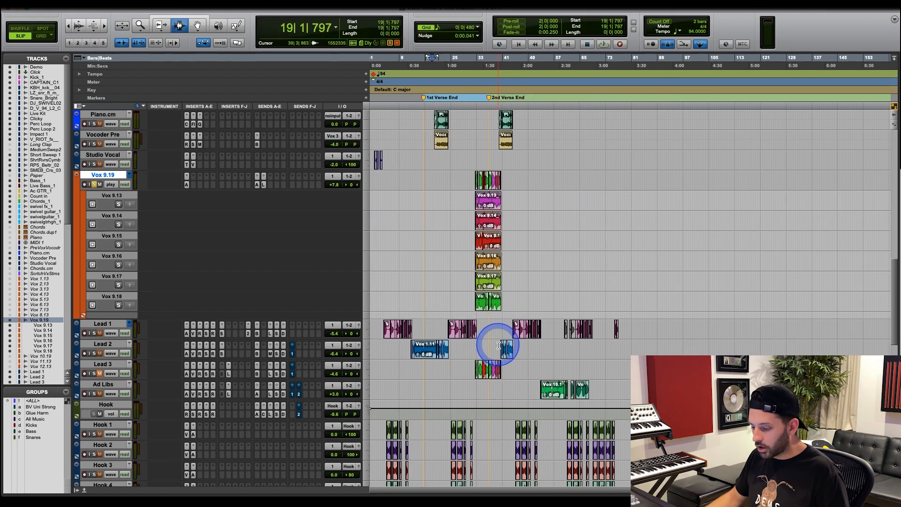
left_click(443, 329)
key("t")
key("t")
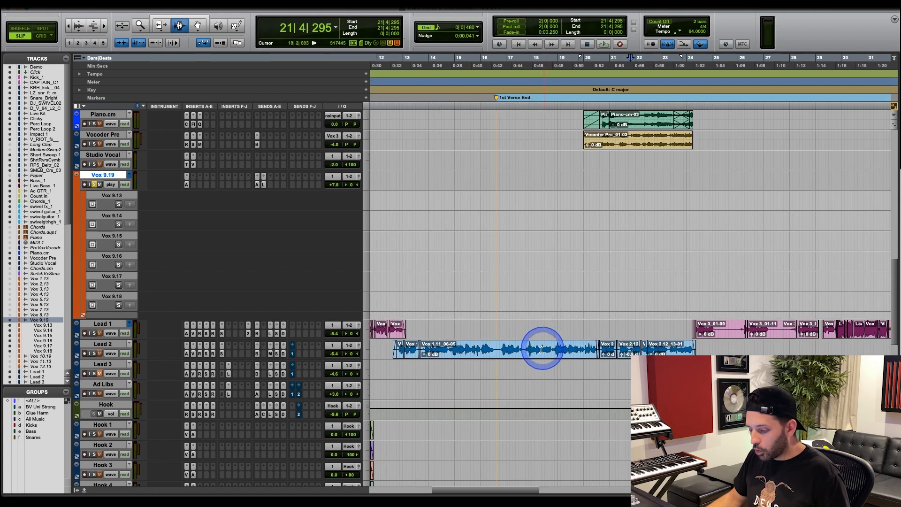
Compare the Lead 2 comp's segments across both verses, and highlight its first-verse audio from 16|2|880 to 20|3|066.
key("r")
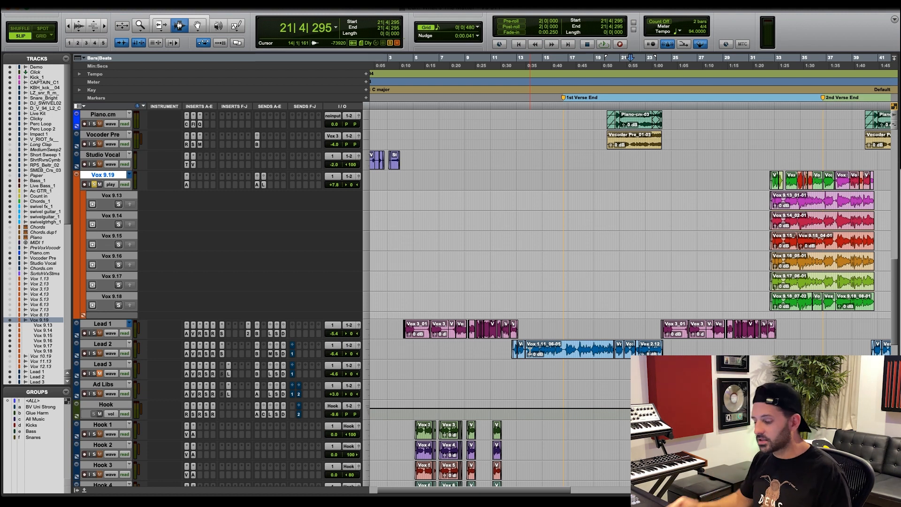
left_click(533, 352)
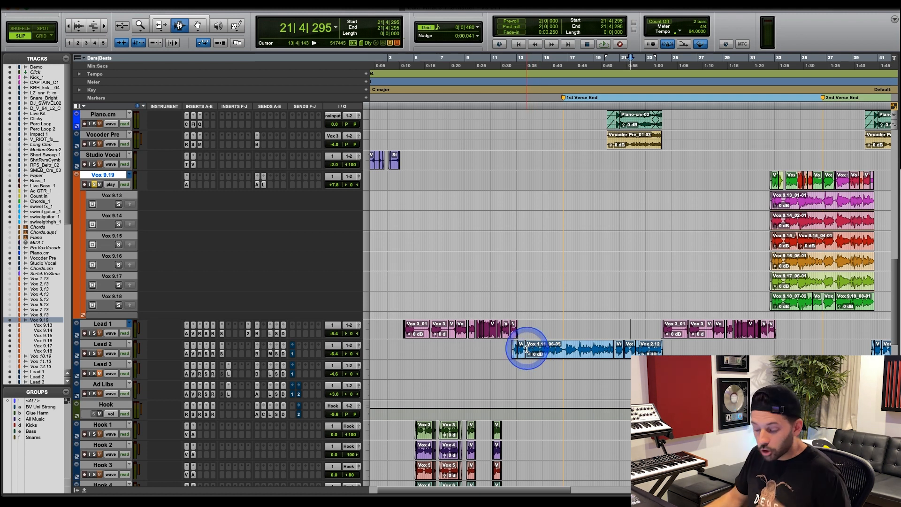
left_click(606, 350)
key("super+bracketright")
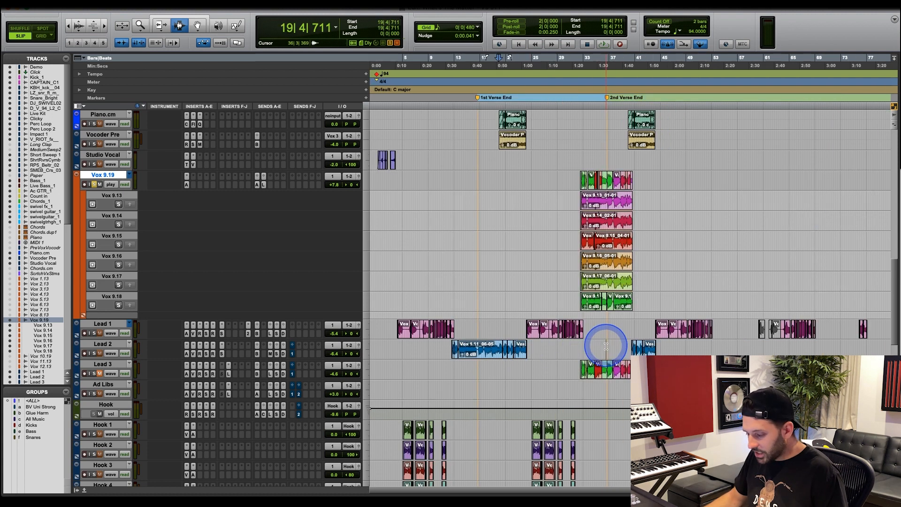
left_click(546, 352)
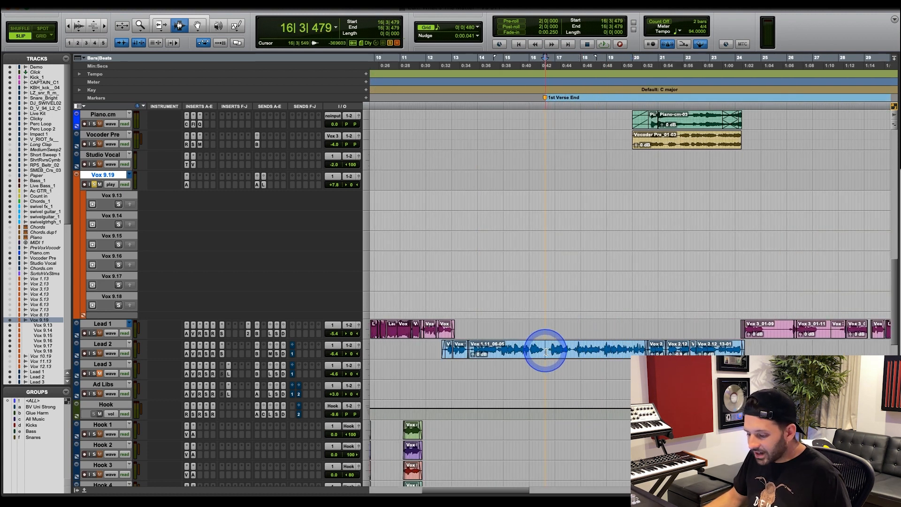
key("super+bracketleft")
left_click_drag(583, 350, 634, 350)
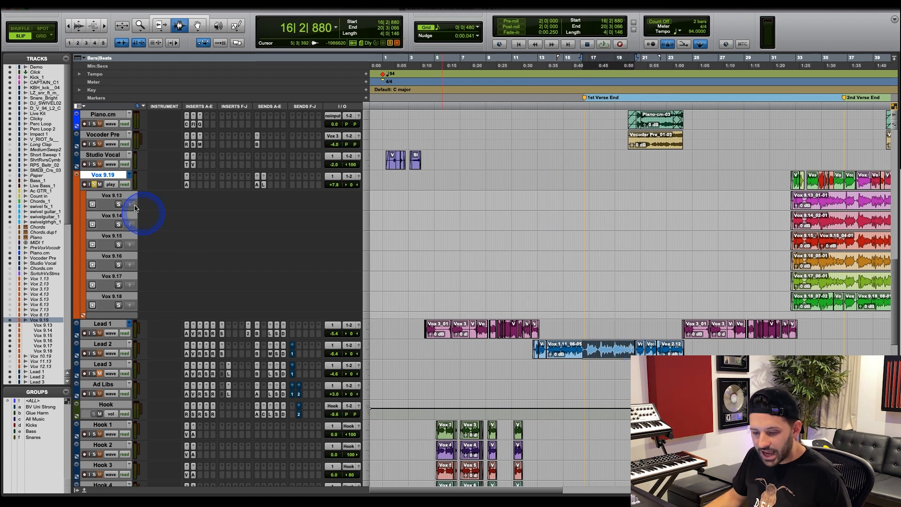
Unsolo and mute the Vox 9.19 track, and make it inactive.
left_click(95, 184)
left_click(100, 185)
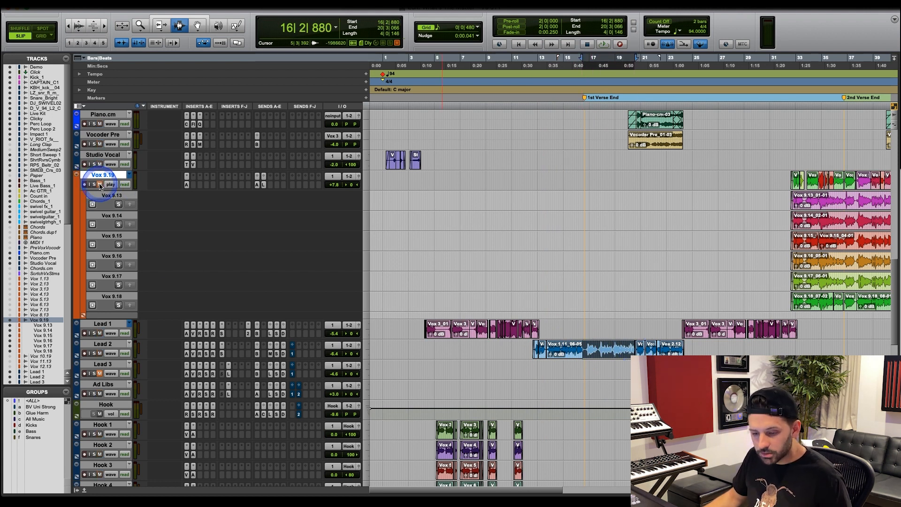
right_click(115, 175)
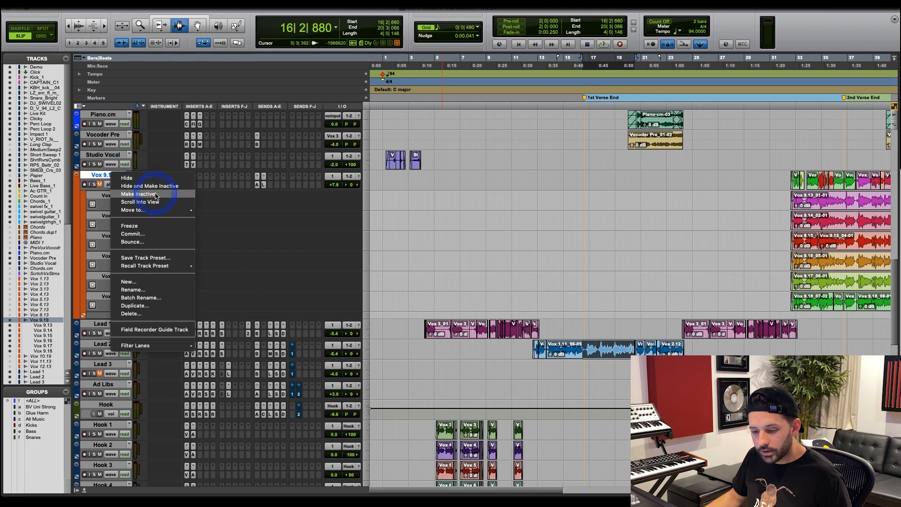
left_click(154, 193)
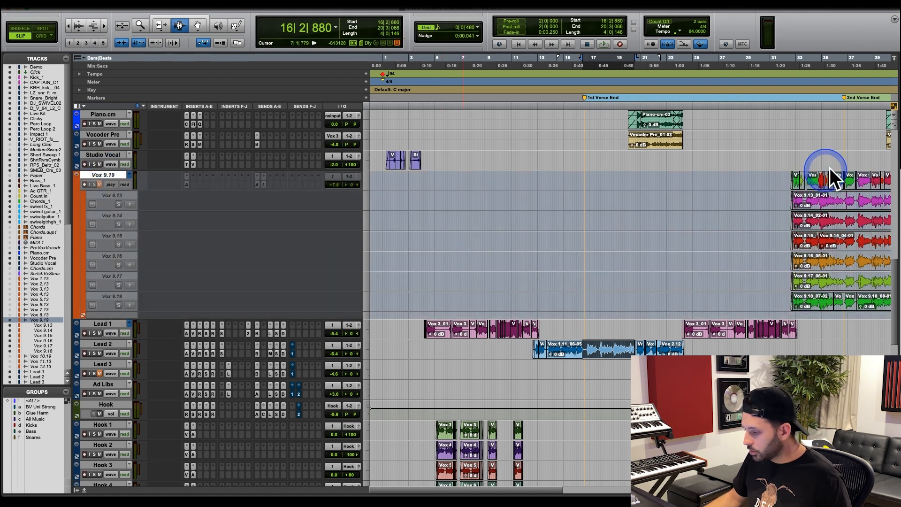
Set the playback start on Lead 2 to 16|3|479 and unmute Lead 3, soloing and unsoloing Lead 2.
left_click(584, 349)
left_click(100, 373)
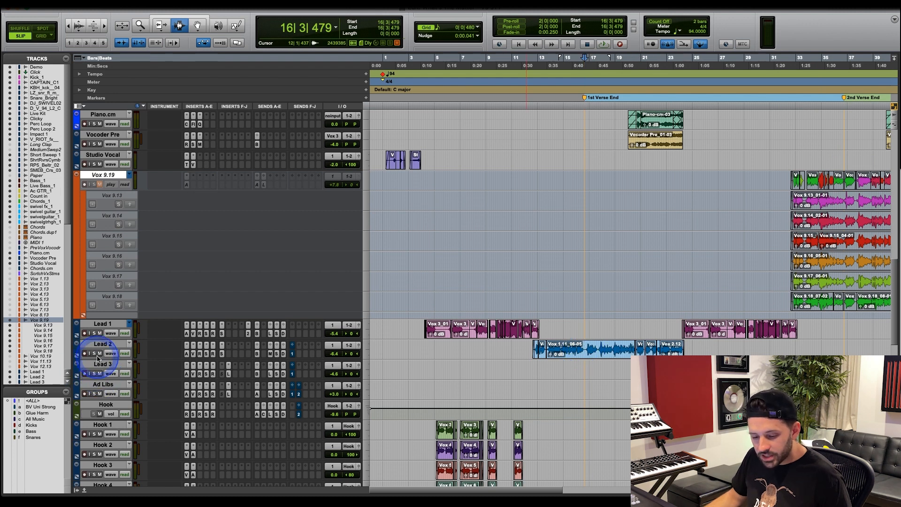
left_click(94, 353)
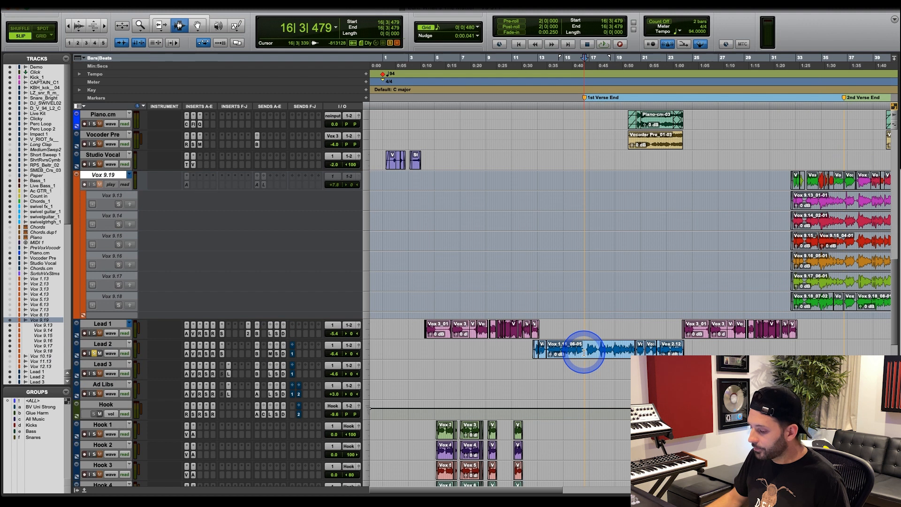
left_click(95, 353)
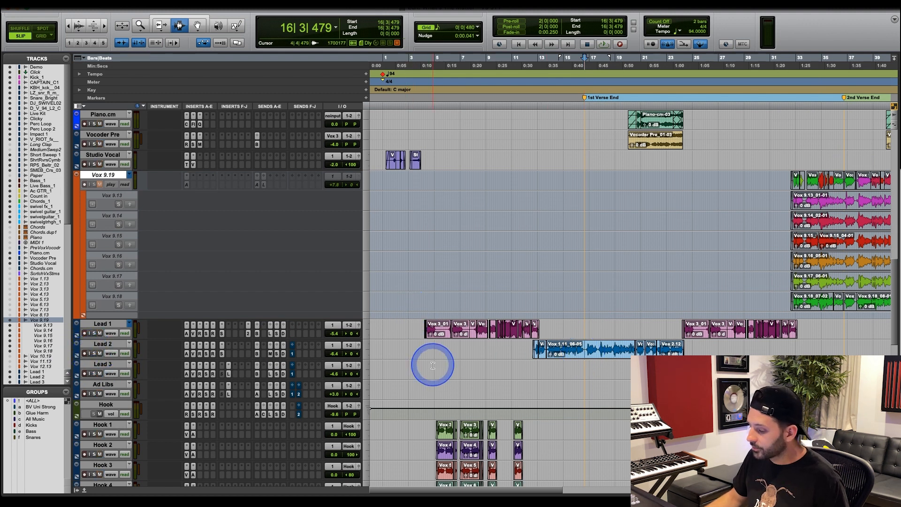
Play the full mix from 16|3|479 and raise Lead 2's volume to -2.6 dB.
key("space")
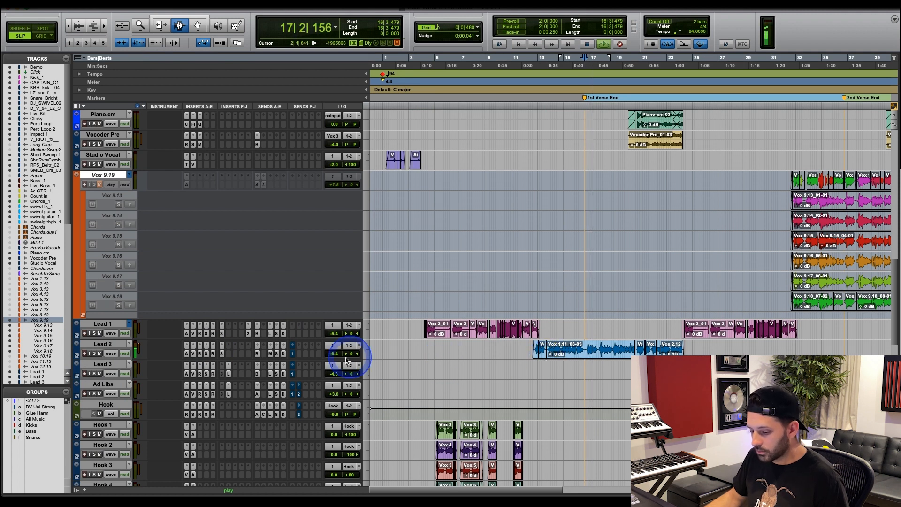
left_click_drag(334, 355, 334, 352)
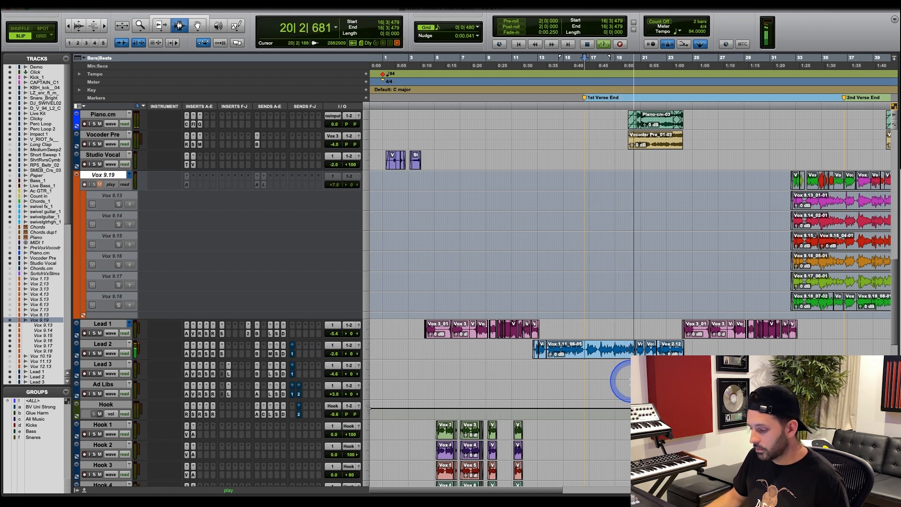
key("space")
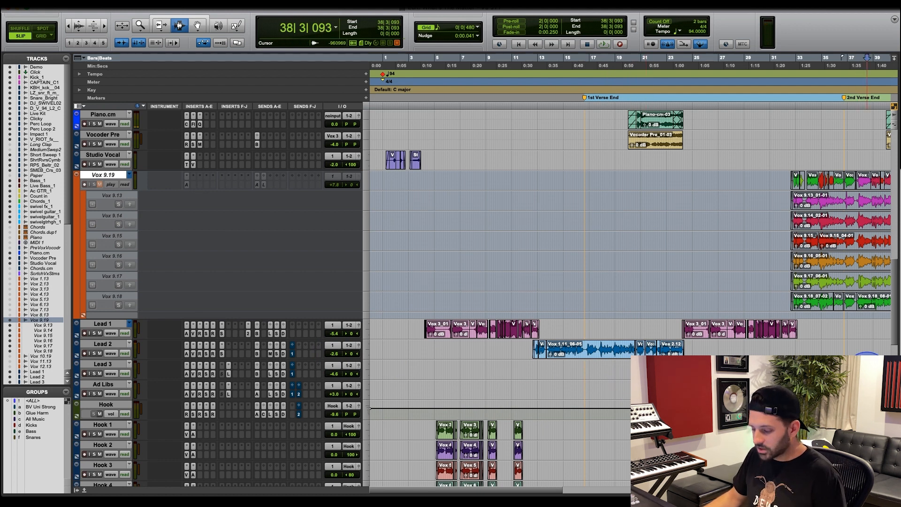
Audition the Lead 3 comp from 36|3|788 near the 2nd Verse End marker, both soloed and within the full mix.
key("r")
left_click(614, 372)
key("t")
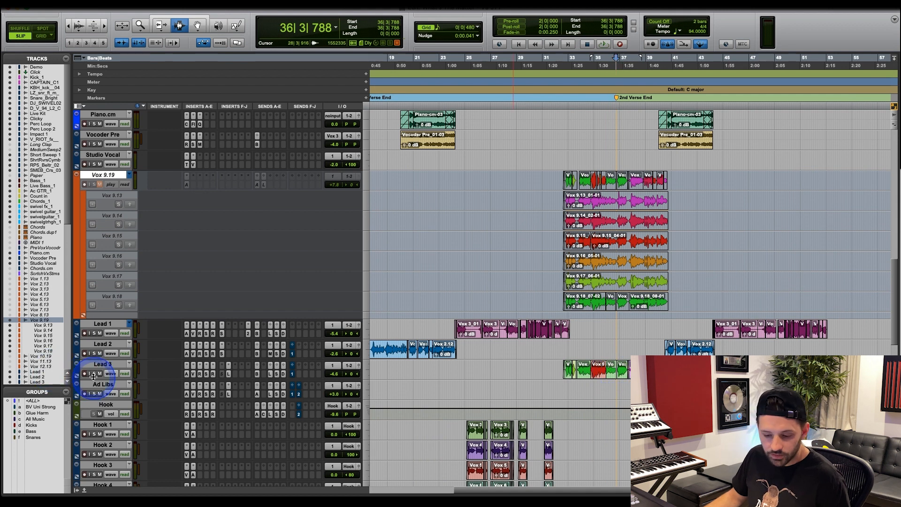
key("space")
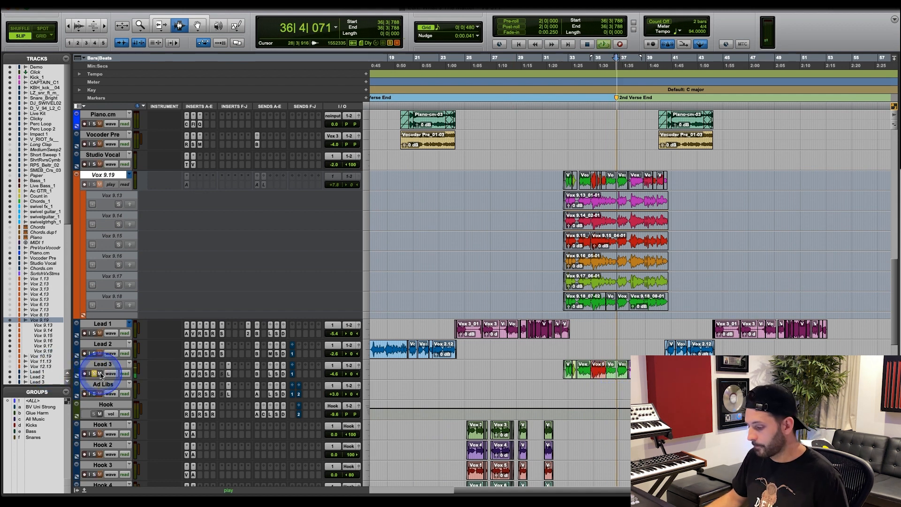
key("space")
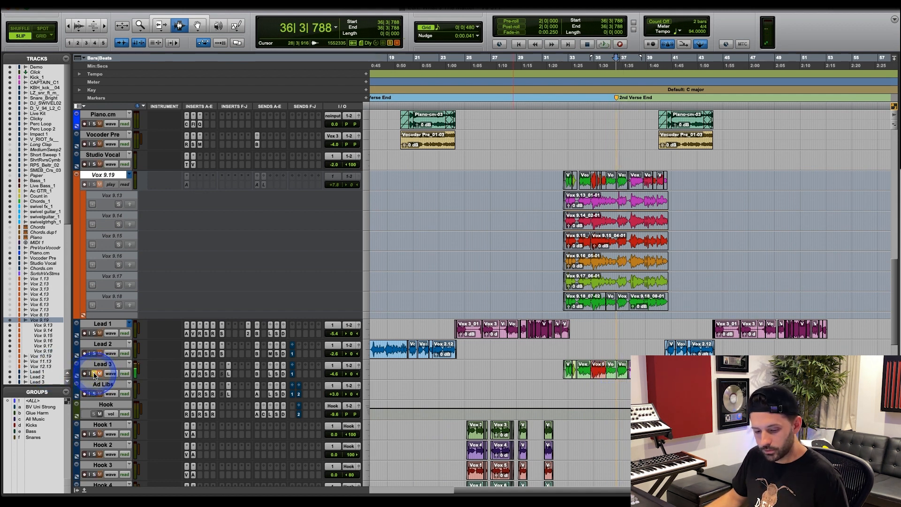
key("space")
left_click(464, 398)
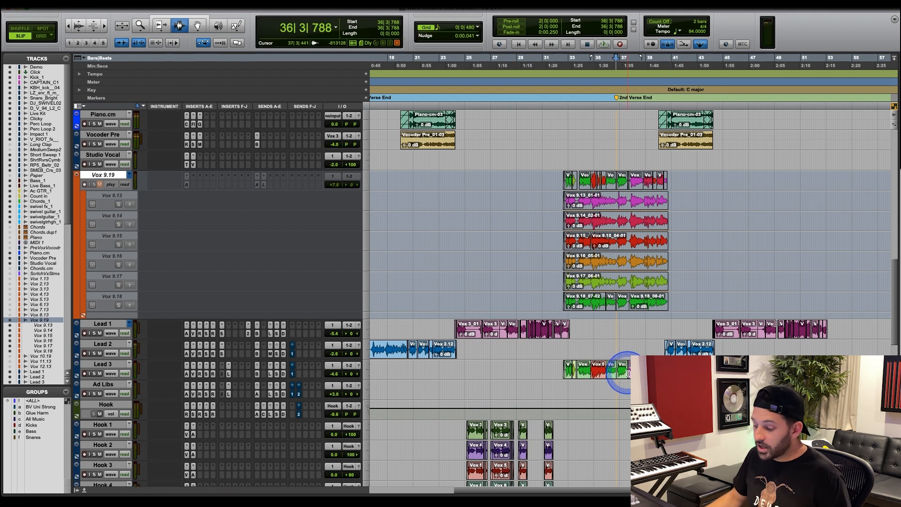
Highlight the Lead 3 phrases from 36|4|248 to 40|3|934, and audition Lead 2 in the mix from 18|4|081 for comparison.
left_click_drag(617, 373, 666, 356)
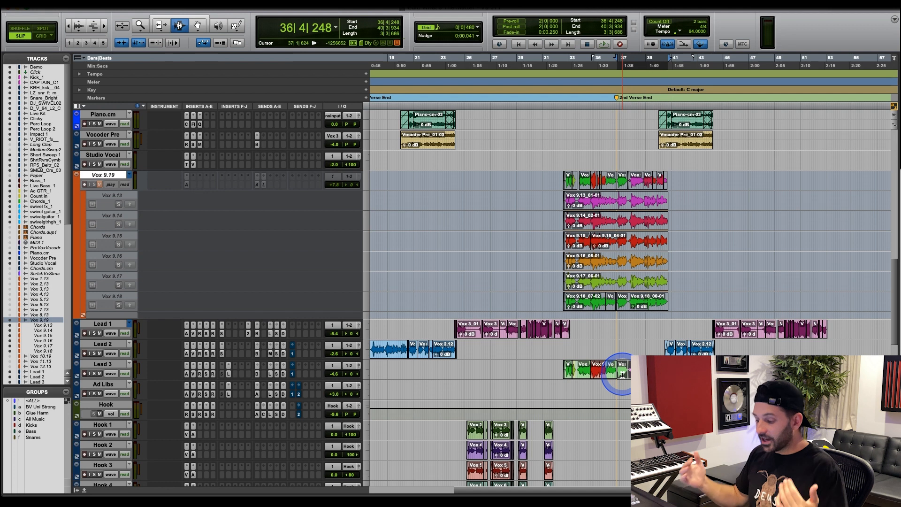
left_click(411, 347)
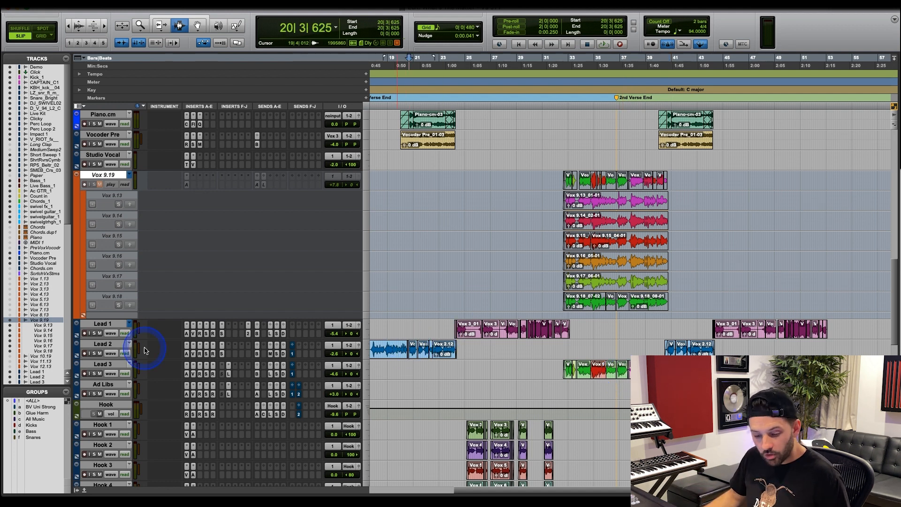
left_click(385, 348)
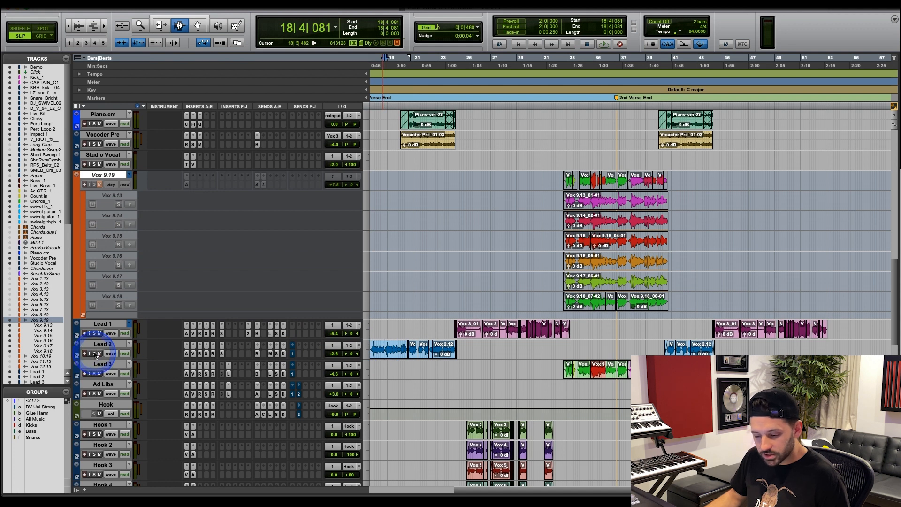
key("space")
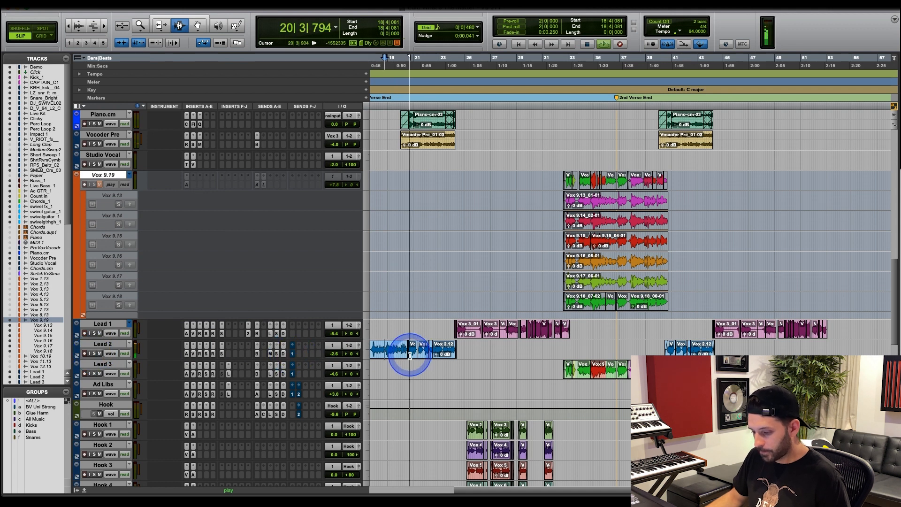
key("space")
Set the playback start on Lead 2 to 15|3|547 and audition its comp within the full mix.
key("r")
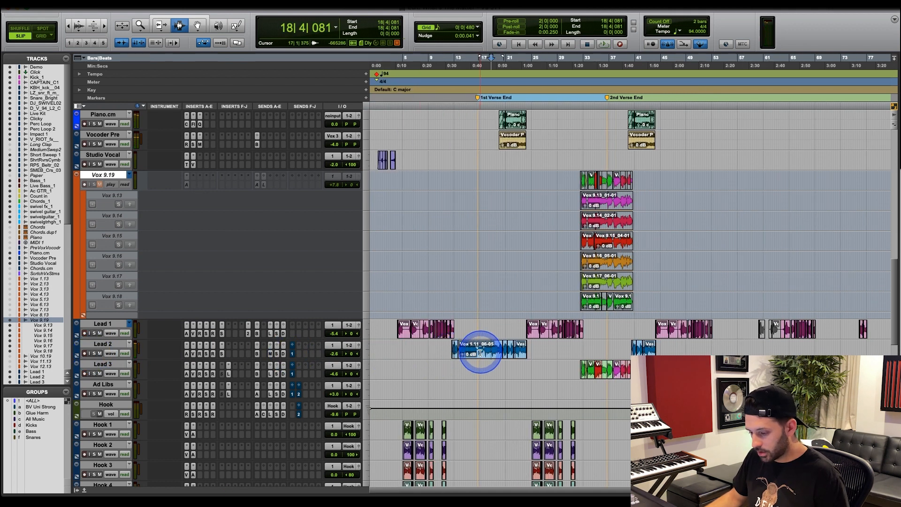
left_click(475, 352)
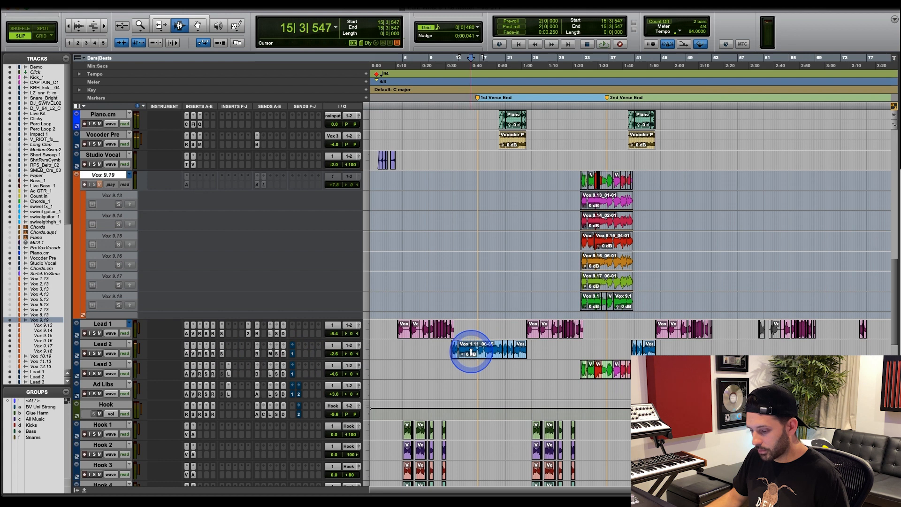
key("space")
key("t")
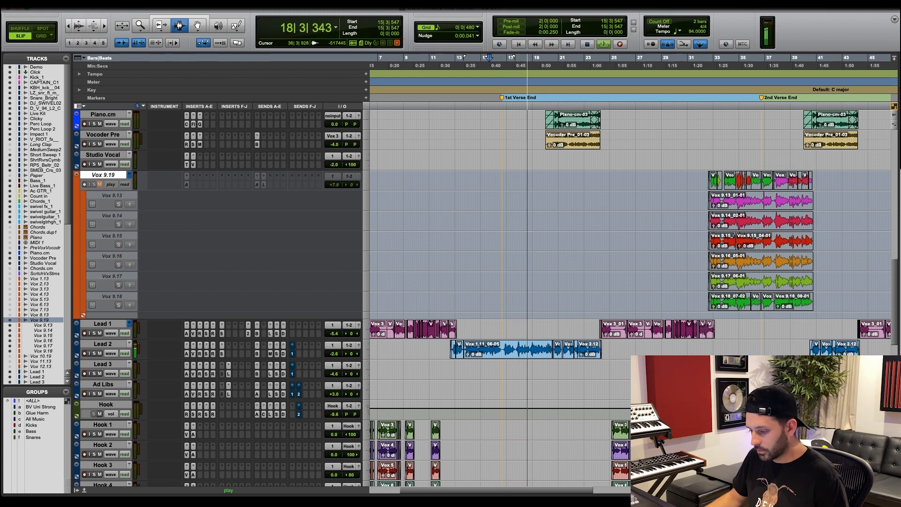
Audition the Lead 3 comp soloed from 36|3|928, and unsoloed within the full mix from 35|3|019.
left_click(760, 352)
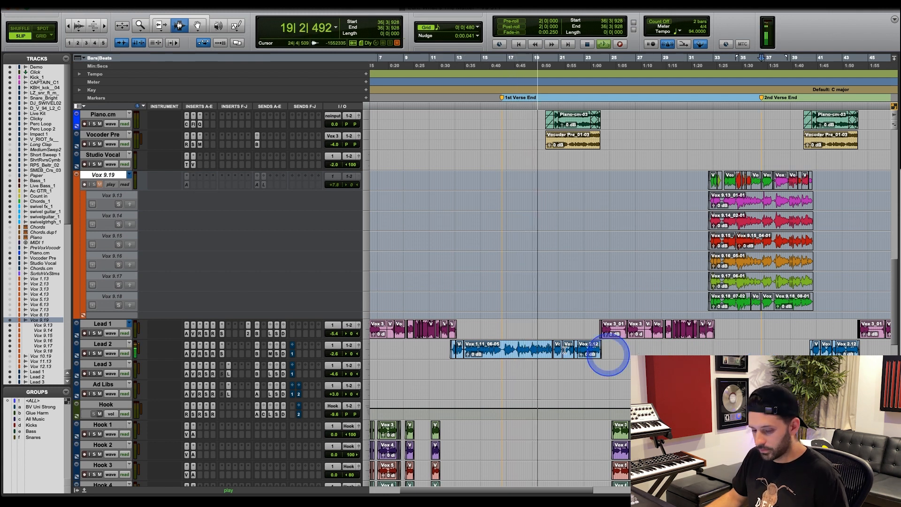
left_click(94, 374)
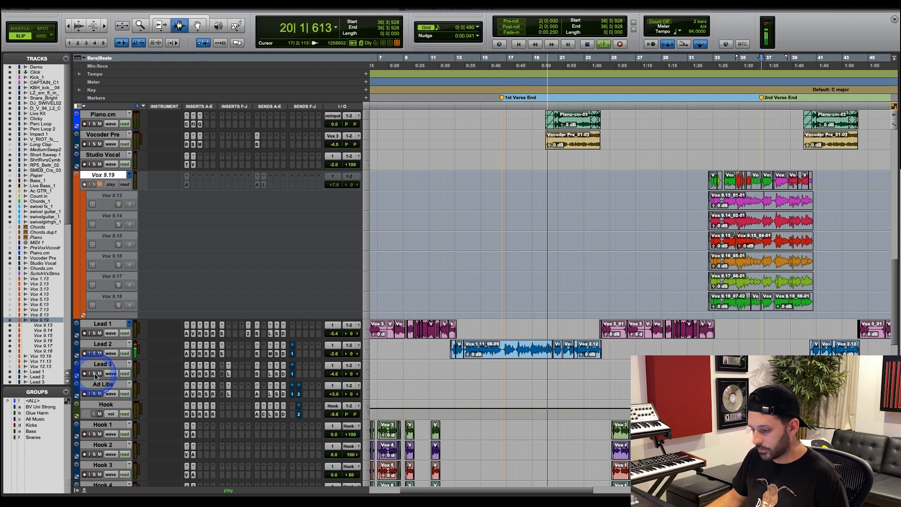
key("space")
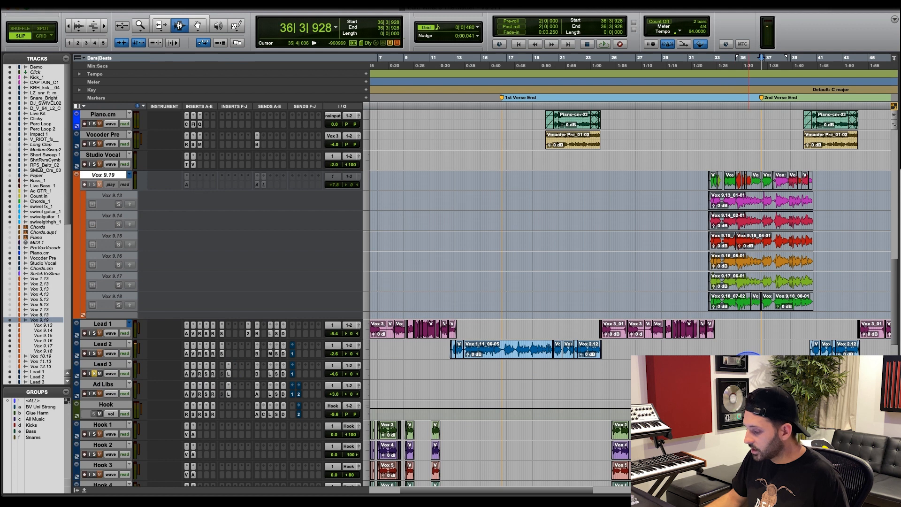
left_click(95, 374)
key("space")
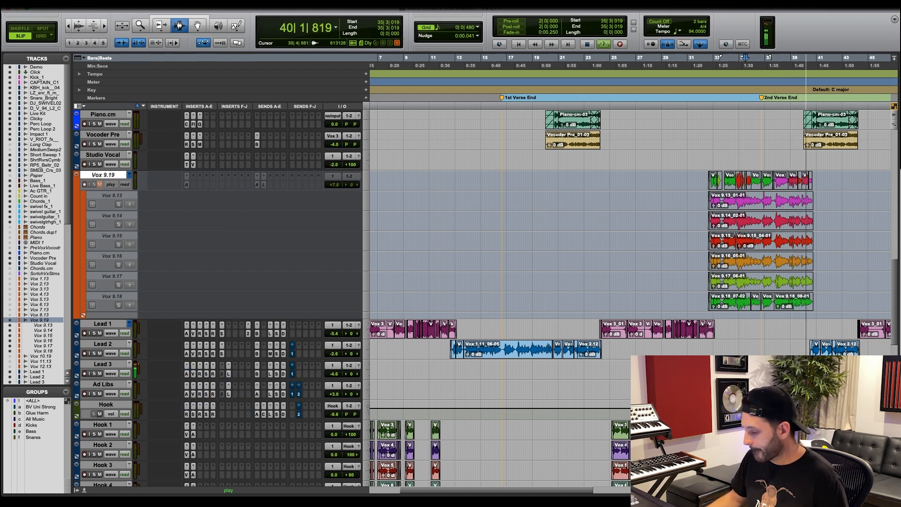
key("space")
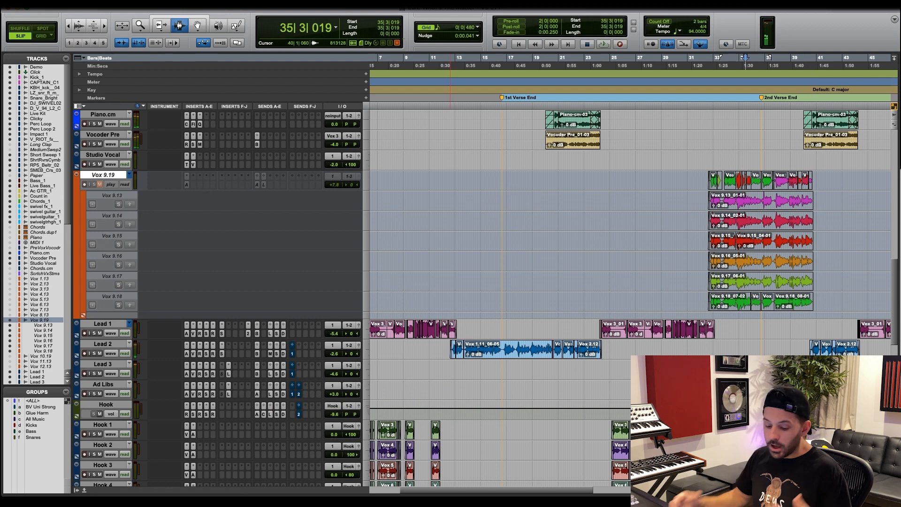
Highlight the Lead 1 to Lead 3 comps from 3|4|407 to 78|1|816, and look over the Hook track stack below.
key("super+bracketleft")
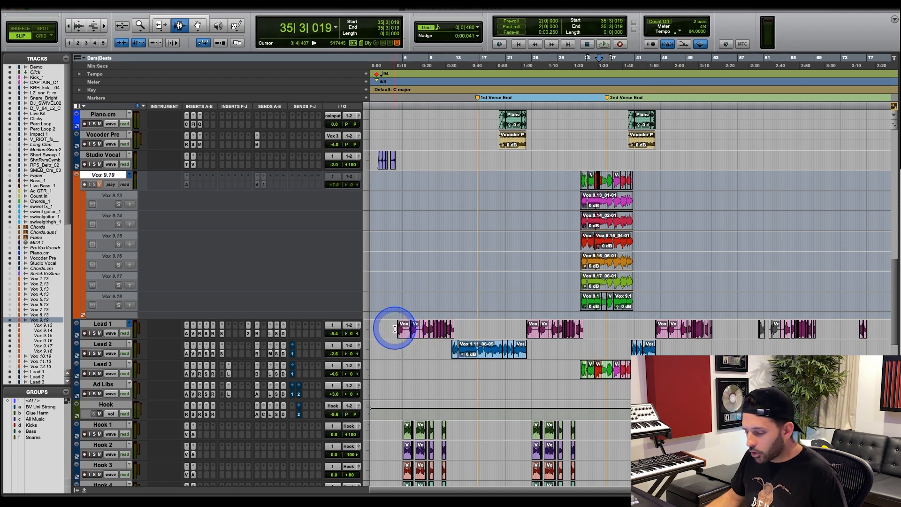
left_click_drag(394, 326, 874, 359)
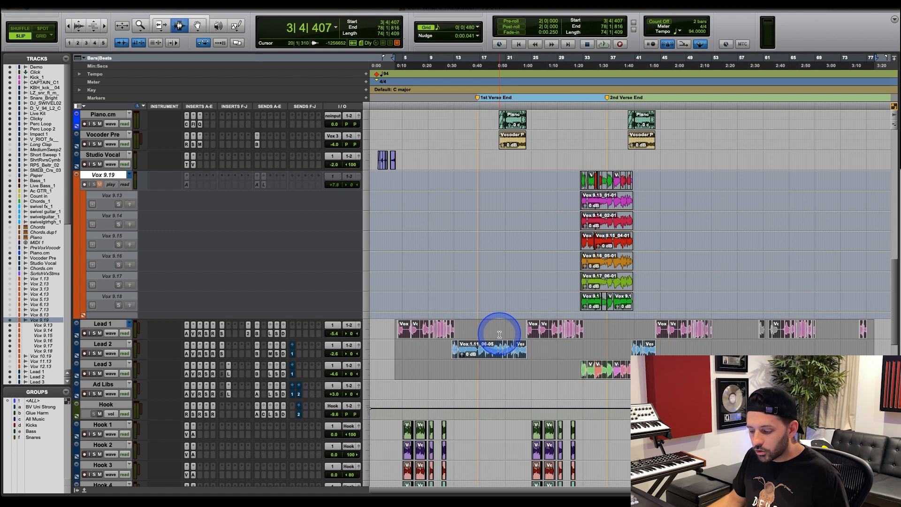
scroll(499, 334, "down", 8)
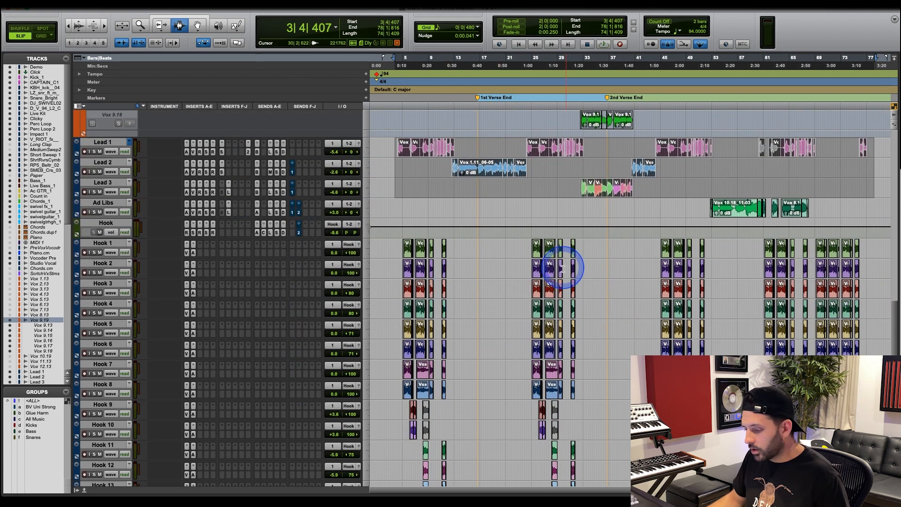
left_click(532, 248)
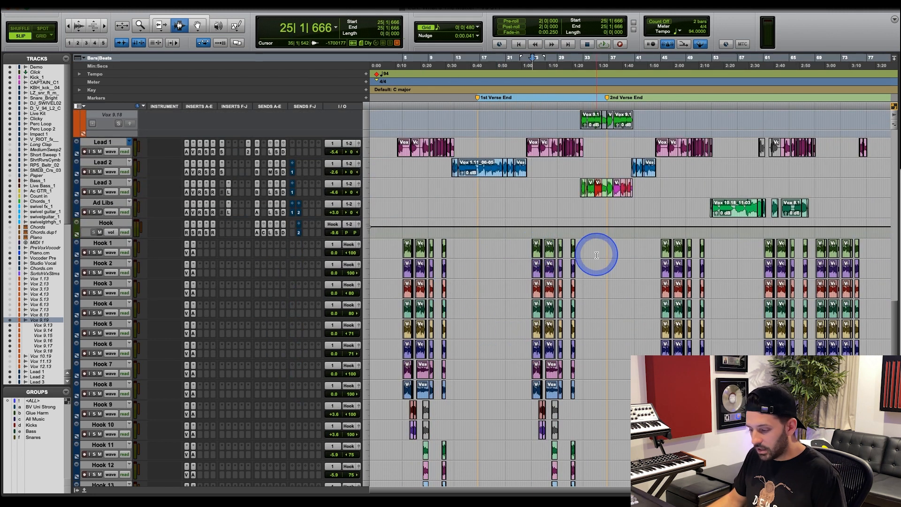
scroll(533, 273, "down", 9)
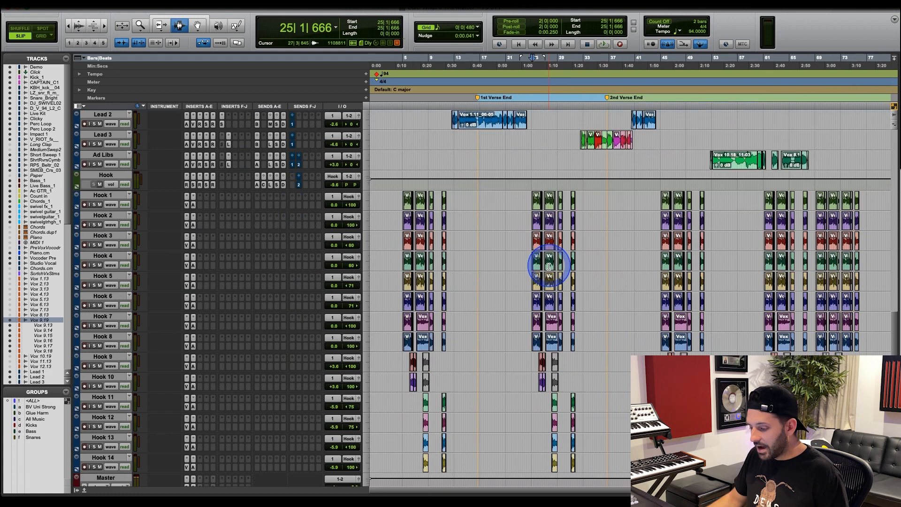
scroll(552, 268, "up", 7)
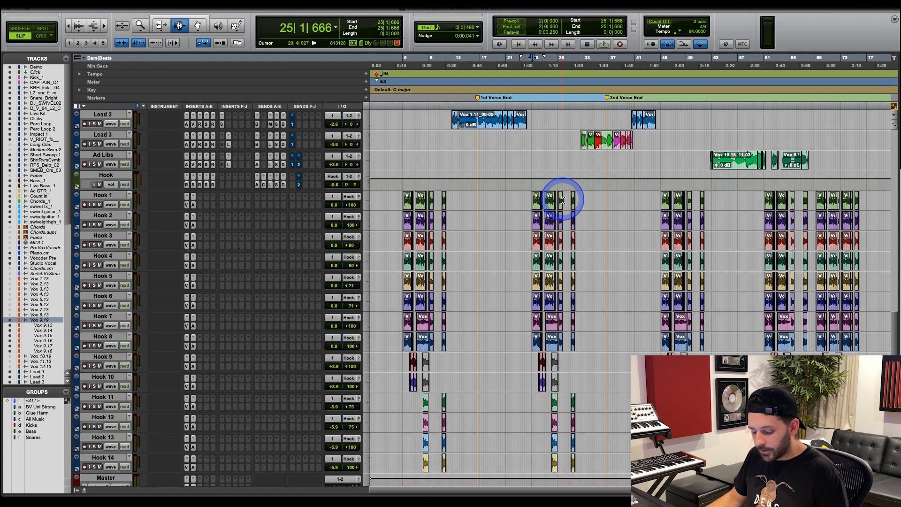
In Grid mode, highlight the start of the Lead 1 phrase from 24|1|000 and the Hook 1 to Hook 8 clips from 25|1|000.
left_click(572, 213)
key("super+bracketright")
key("super+bracketright")
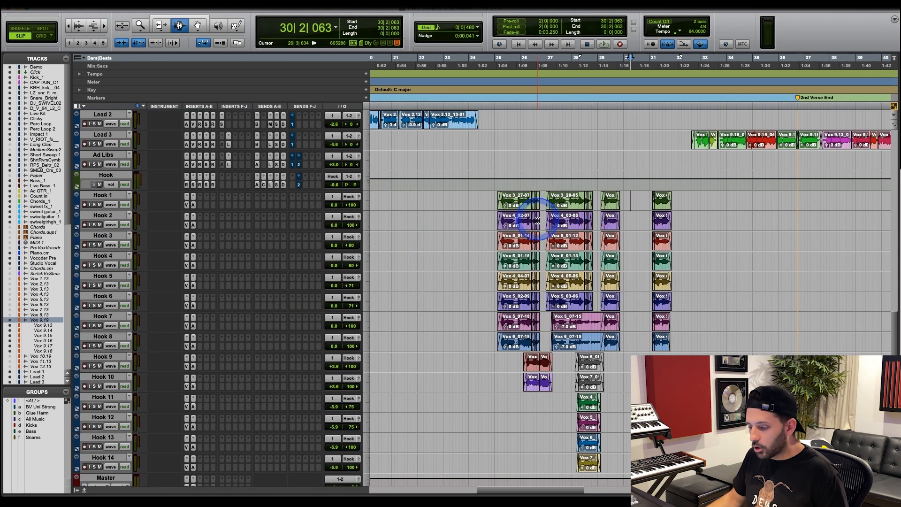
left_click(492, 204)
scroll(492, 204, "up", 3)
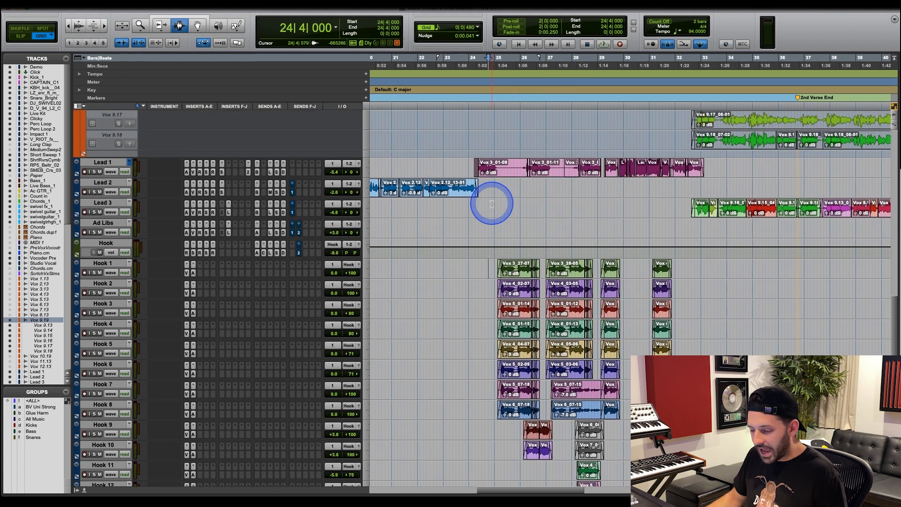
left_click(471, 221)
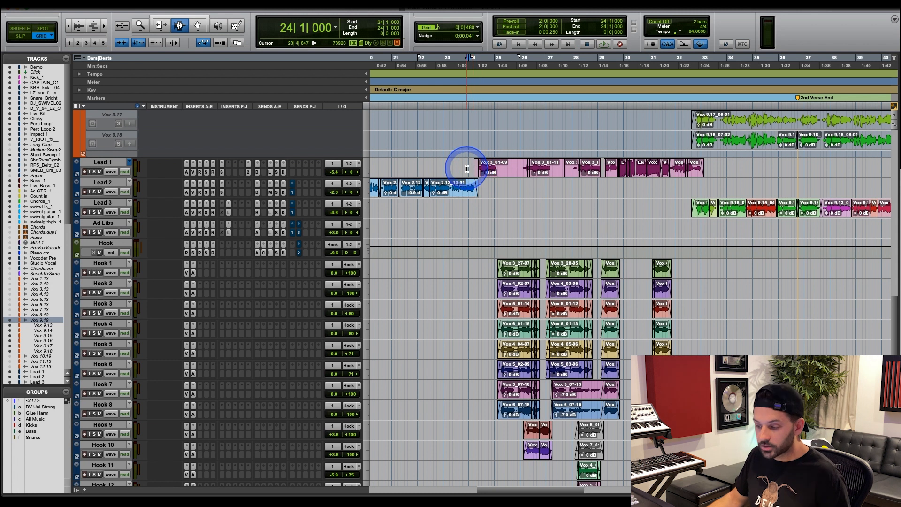
left_click_drag(465, 168, 497, 167)
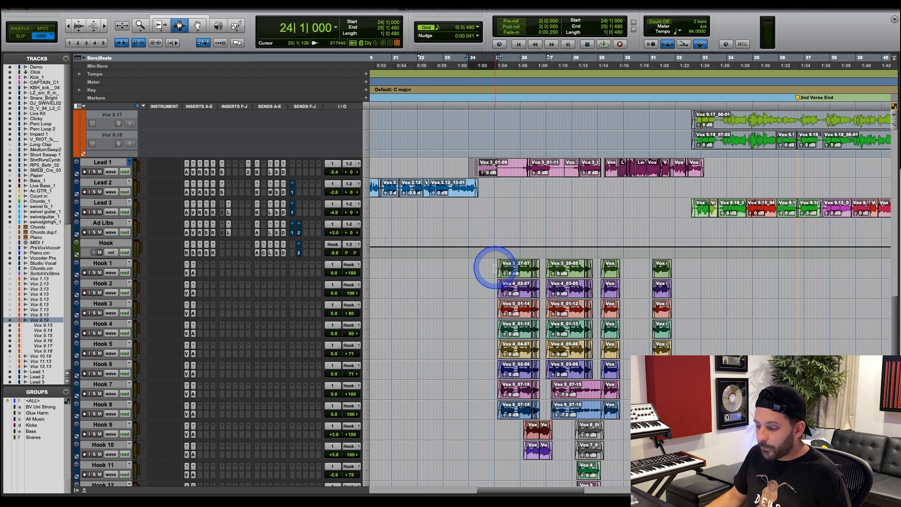
left_click_drag(496, 265, 541, 416)
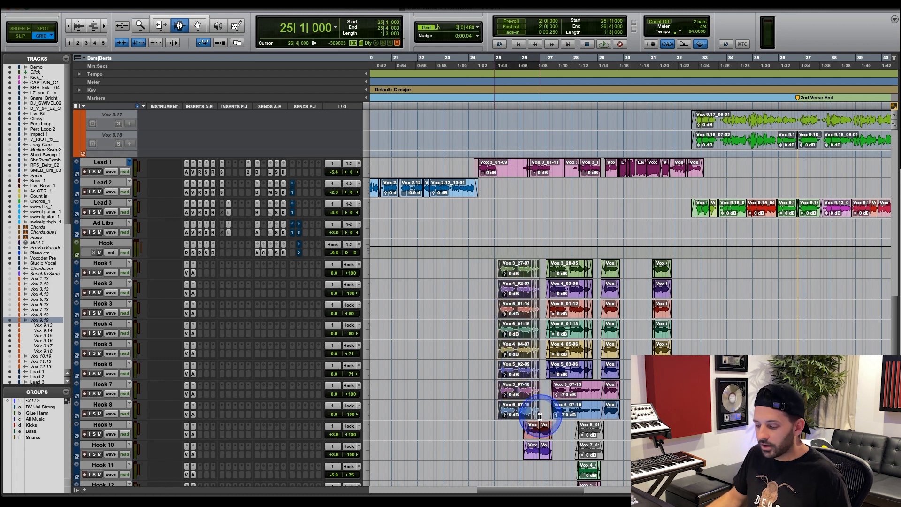
Play the full mix from 23|4|000 and raise Lead 1's volume to -3.4 dB.
left_click(464, 333)
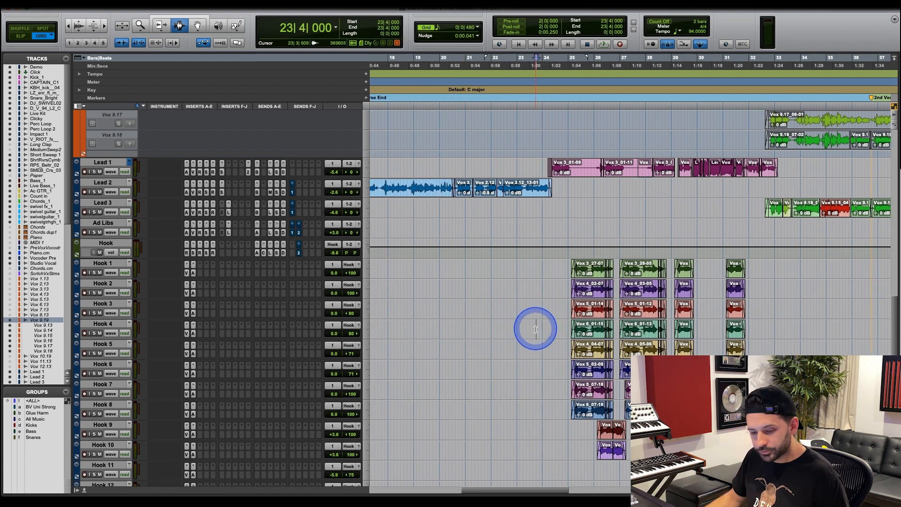
key("space")
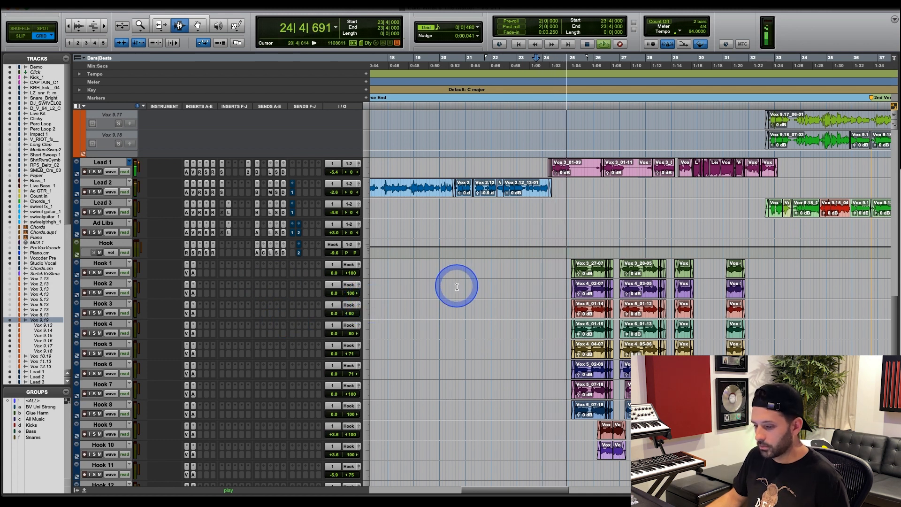
left_click_drag(332, 172, 335, 175)
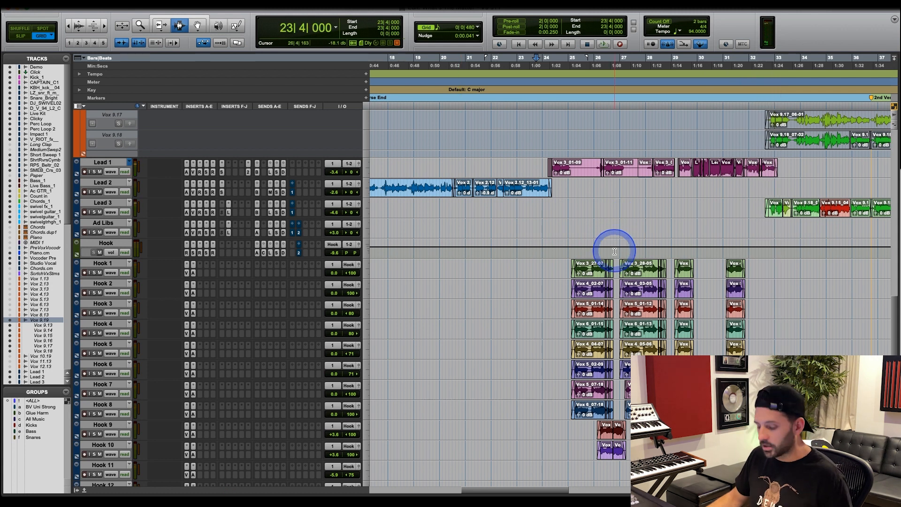
Highlight the Hook 1 to Hook 8 clips beginning at bar 25, and set the playback start to 25|1|000.
left_click(627, 277)
key("super+bracketright")
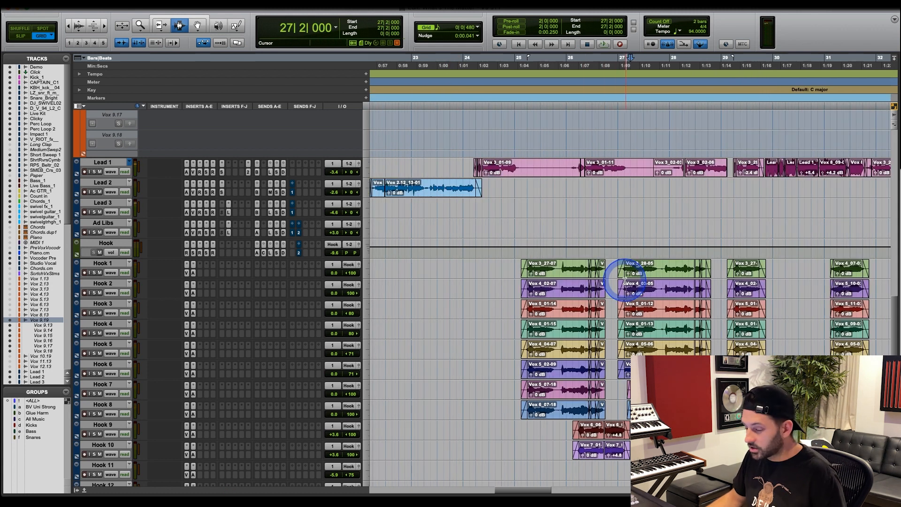
left_click_drag(515, 271, 606, 410)
left_click(515, 265)
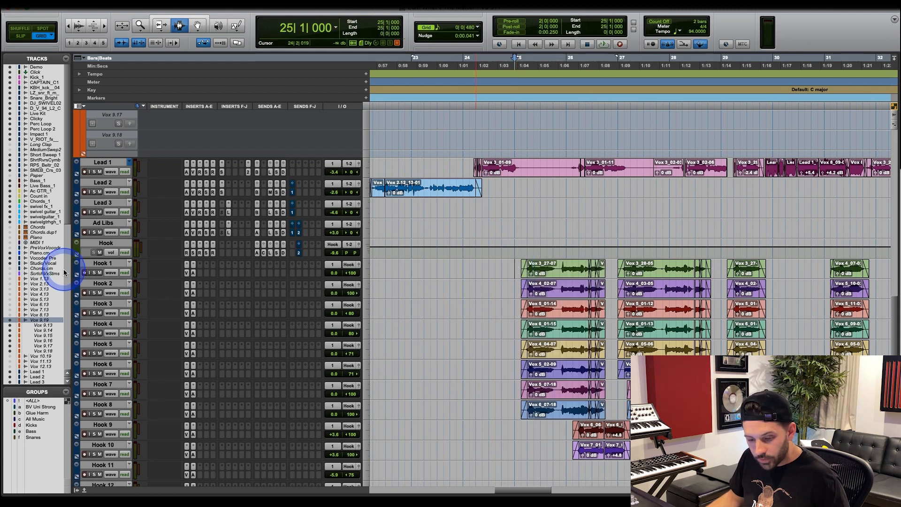
Select and solo Hook 1 through Hook 4, and audition the four layers together from 25|1|000.
left_click(102, 263)
left_click(104, 324, "shift")
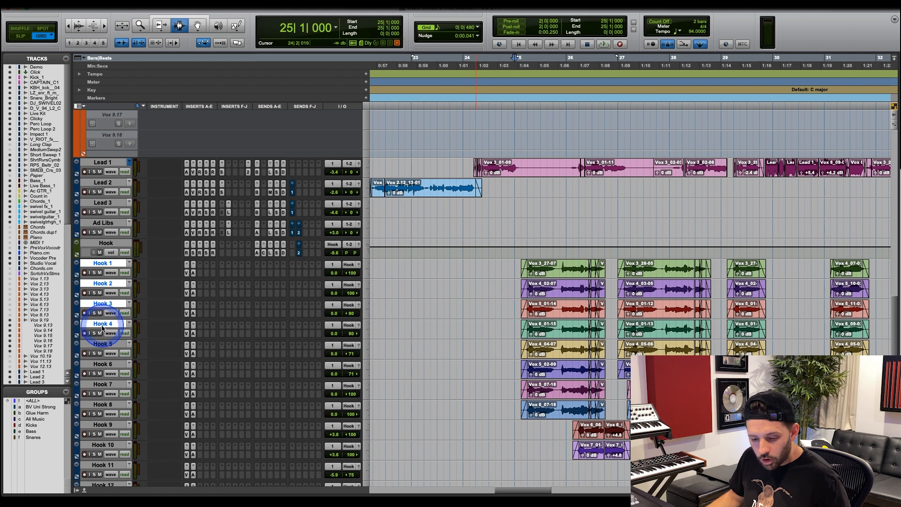
left_click(94, 333, "alt+shift")
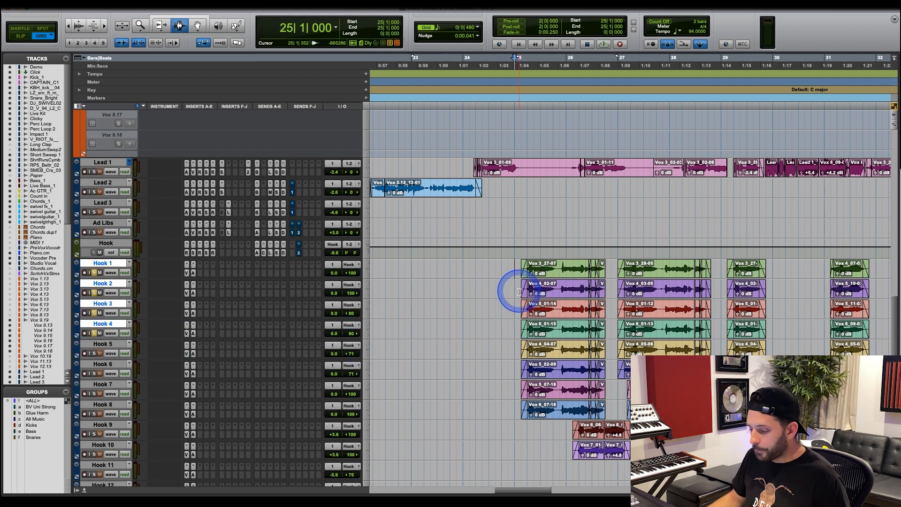
key("space")
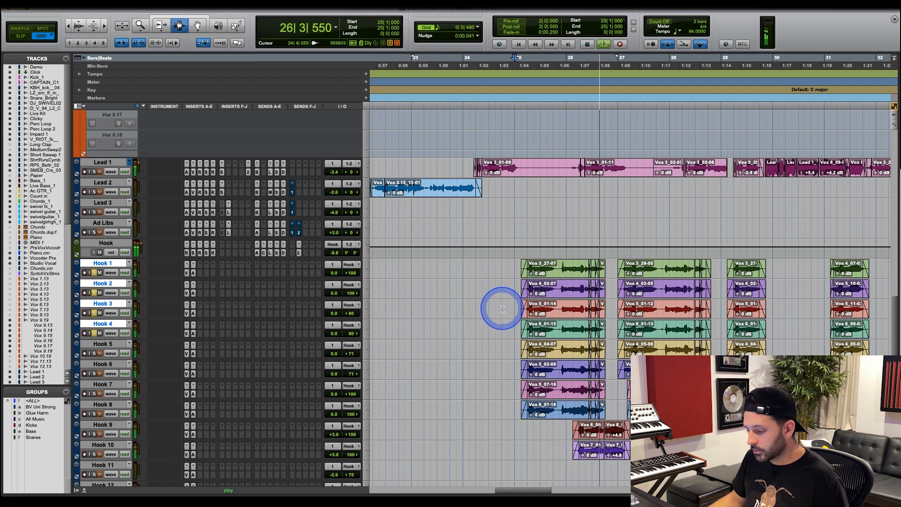
key("space")
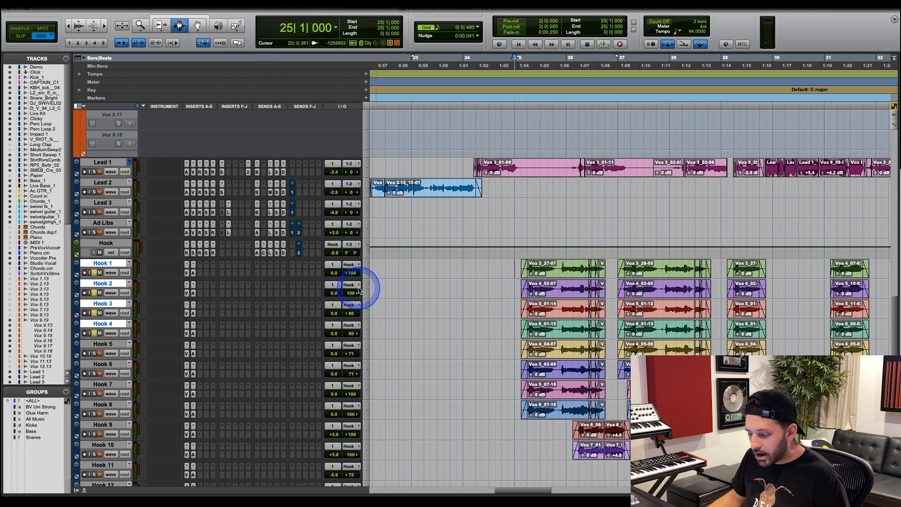
Highlight the bar 25 phrase on Hook 2, Hook 3 and Hook 1 individually, and place the cursor at 25|1|480.
left_click_drag(526, 264, 612, 288)
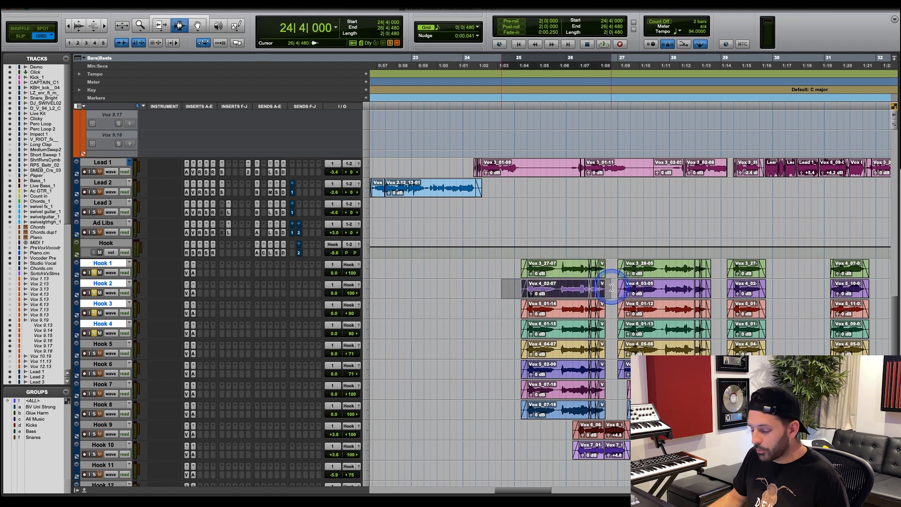
left_click_drag(519, 310, 580, 313)
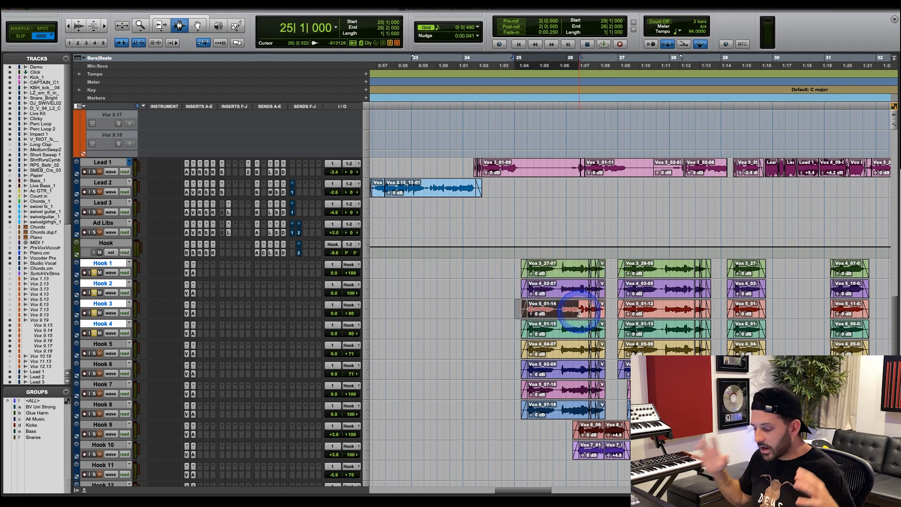
left_click_drag(519, 267, 603, 266)
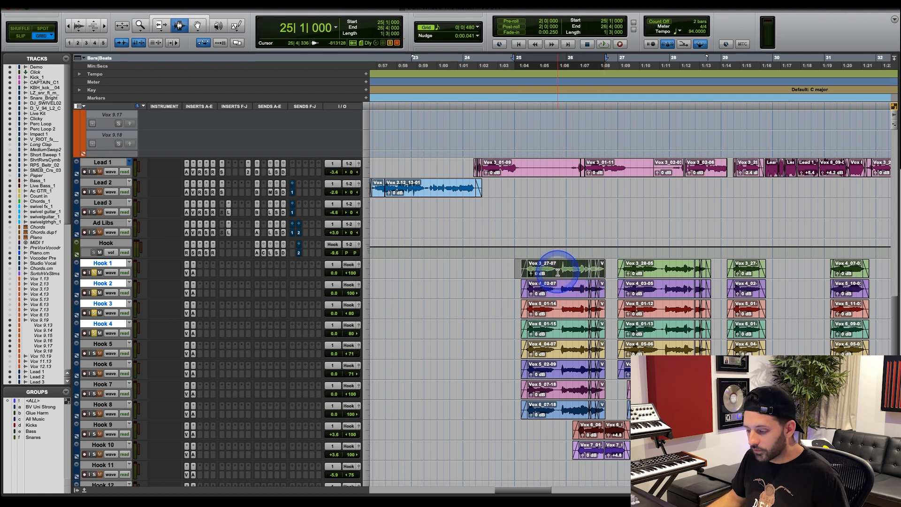
left_click(522, 269)
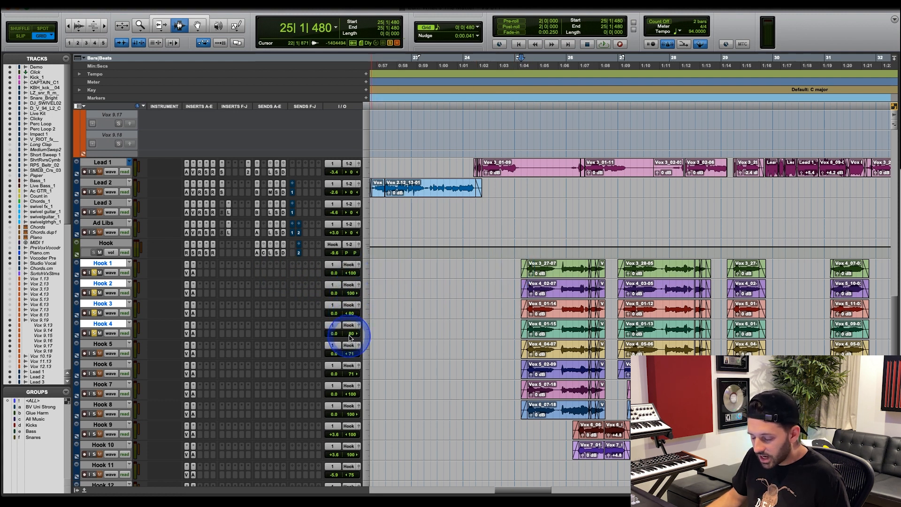
Solo Hook 5 and Hook 6 in place of Hook 1 to Hook 4, and set the playback start to 25|1|000.
left_click(94, 354)
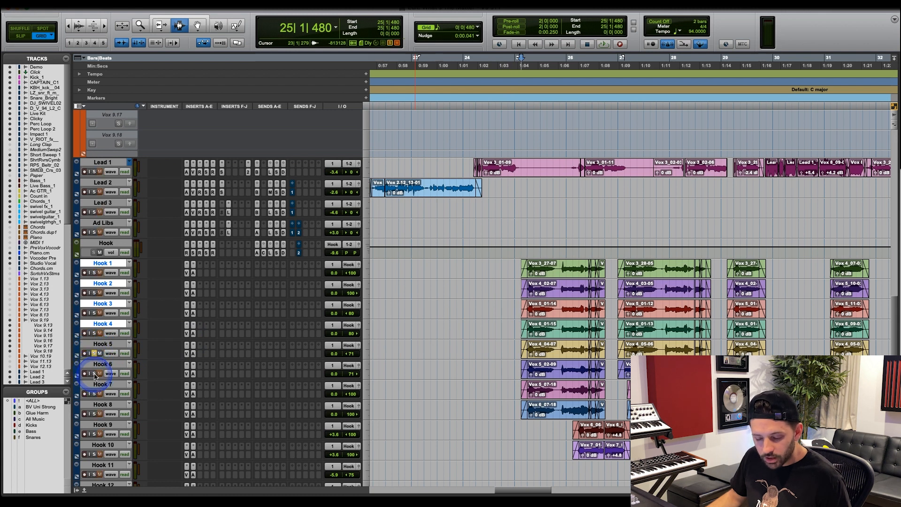
left_click(94, 373)
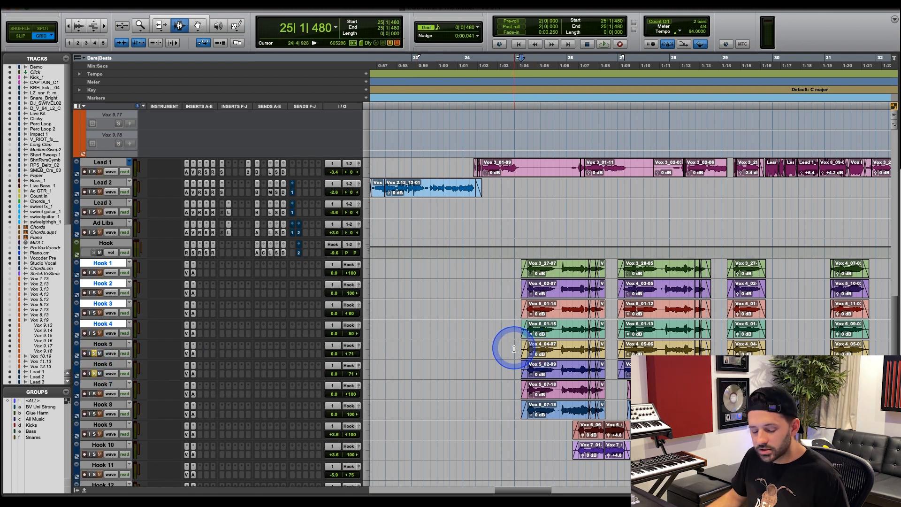
left_click(514, 349)
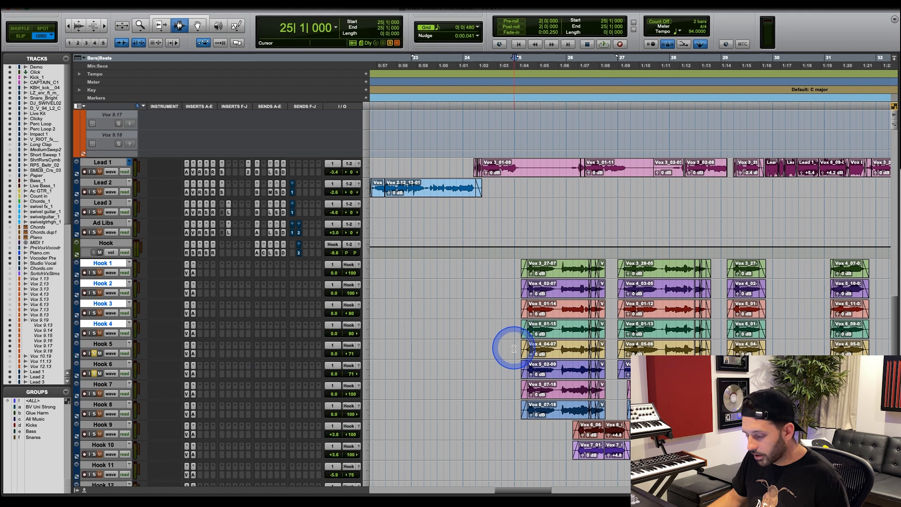
Audition the soloed Hook 5 and Hook 6 layers from 25|1|000.
key("space")
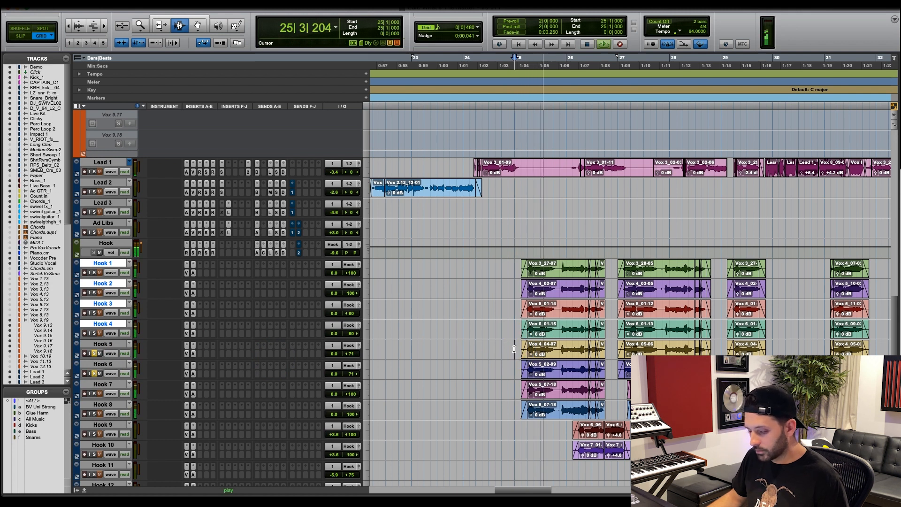
left_click(514, 348)
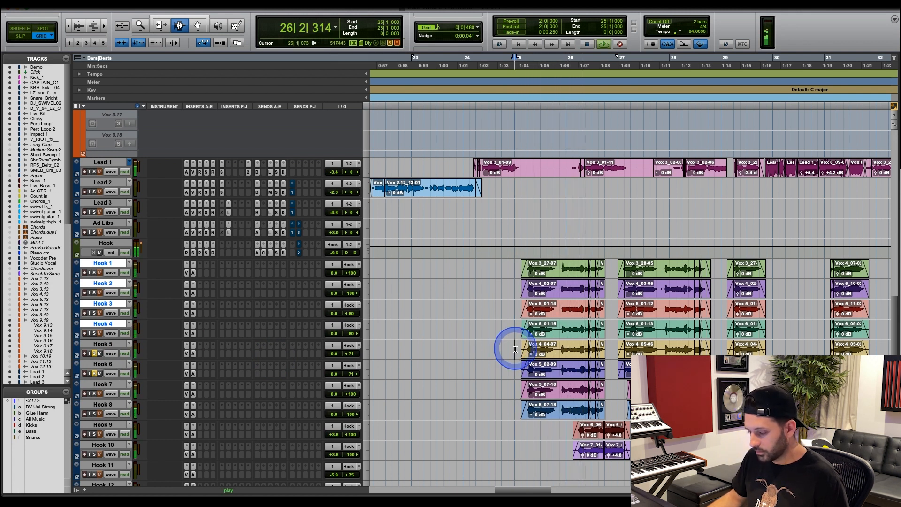
key("space")
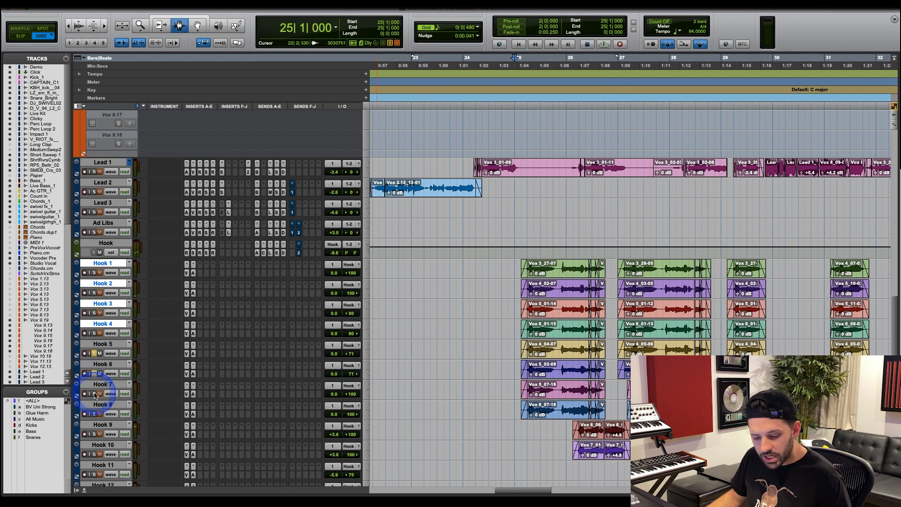
Solo Hook 7 and Hook 8 in place of Hook 5 and Hook 6, and audition the pair from 25|1|000.
left_click(94, 414)
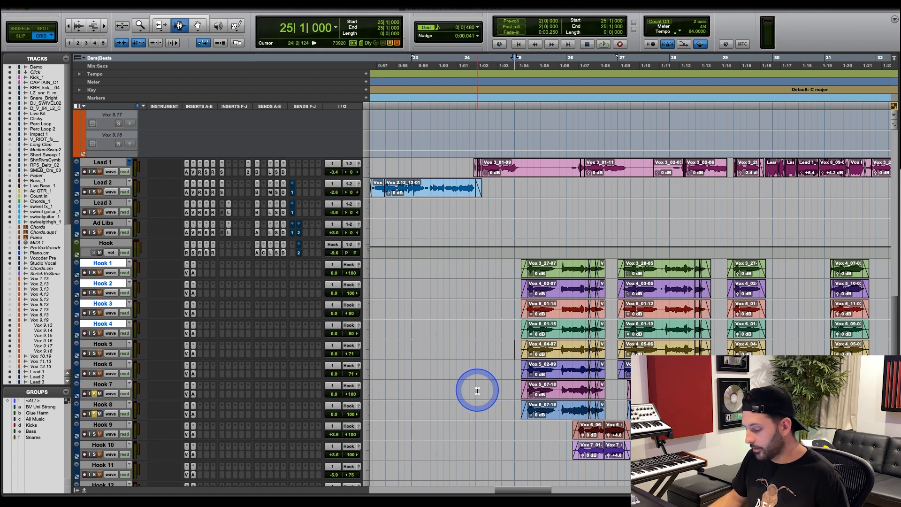
key("space")
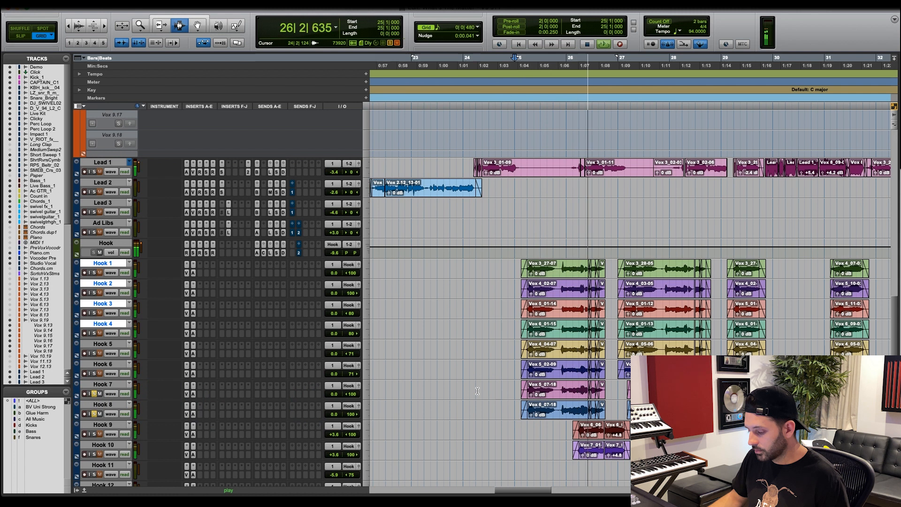
key("space")
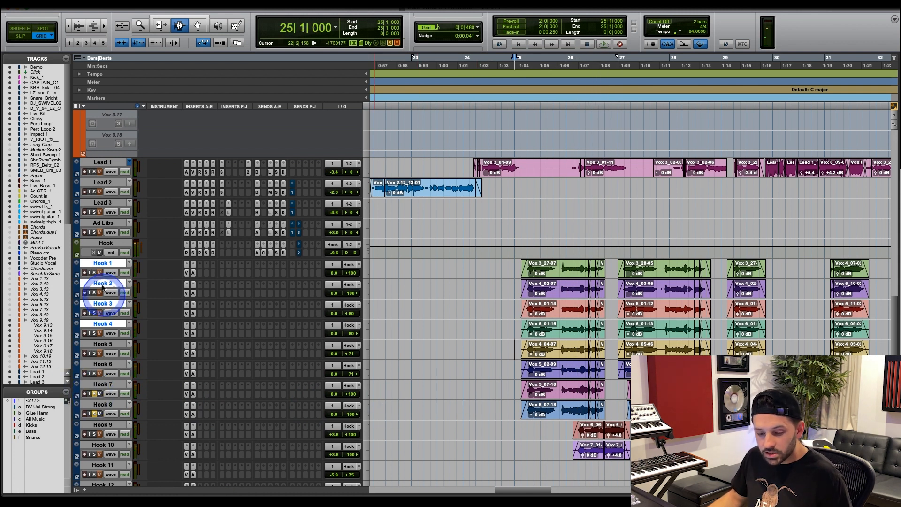
Select and solo Hook 1 through Hook 8, and audition all eight layers together from 25|1|000.
left_click(101, 403, "shift")
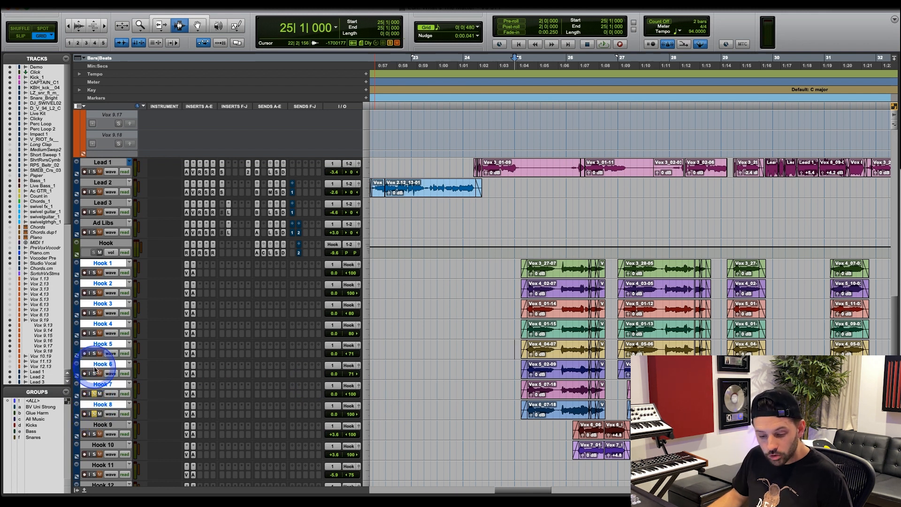
left_click(94, 413)
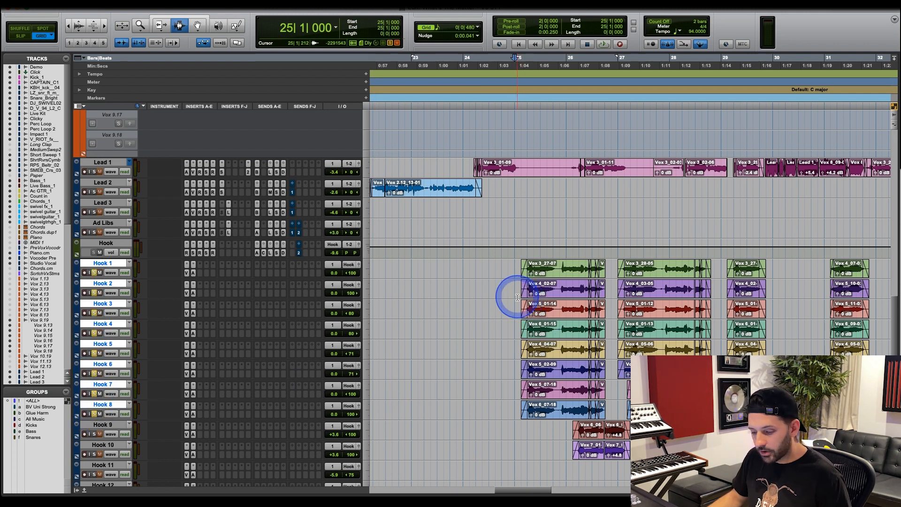
key("space")
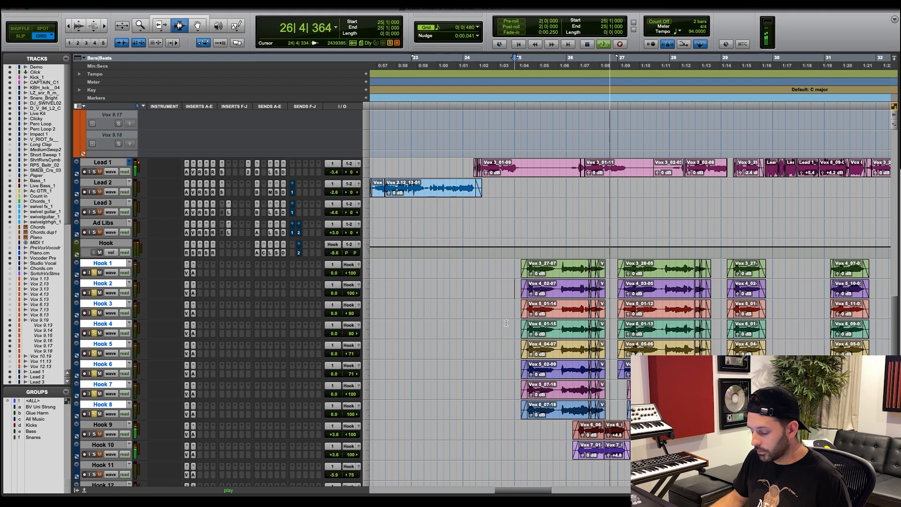
key("space")
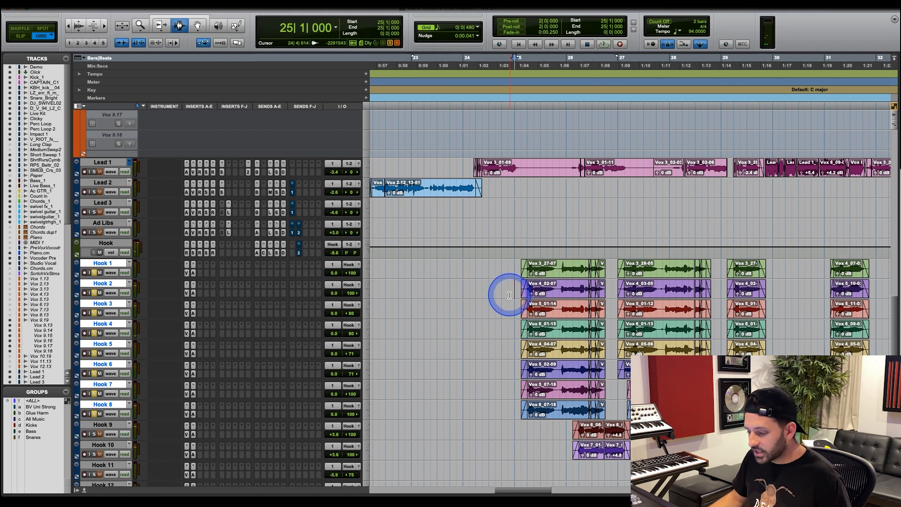
Set the playback start to 24|4|000, limit the solo to Hook 1 through Hook 4, and start playback.
left_click(501, 267)
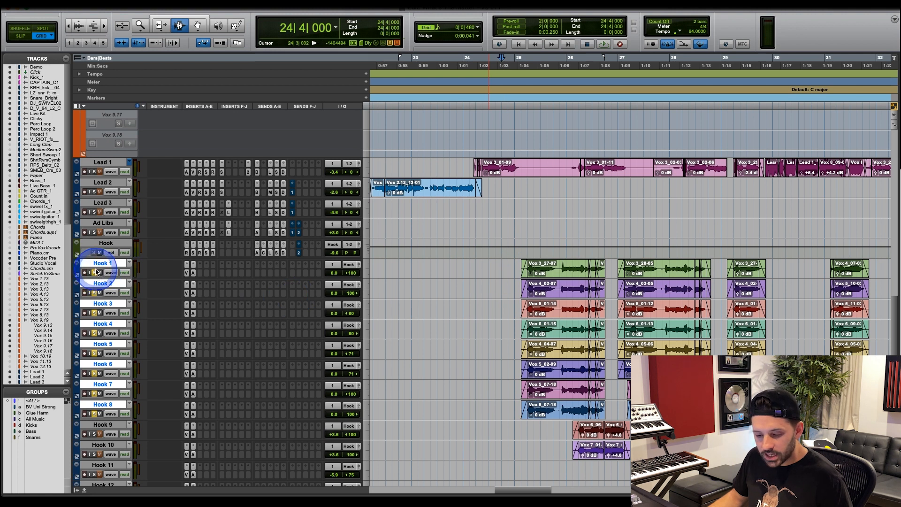
left_click(96, 273)
left_click_drag(100, 264, 95, 335)
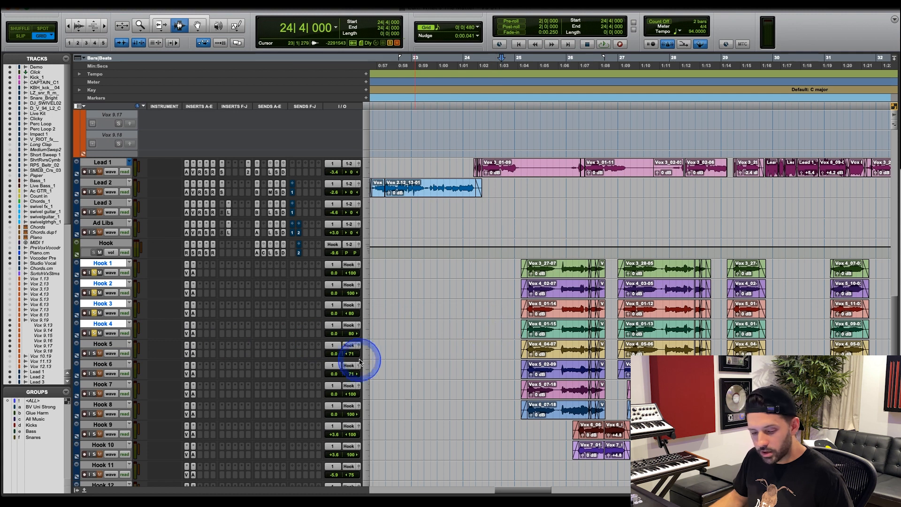
key("space")
Add Hook 5 and Hook 6, followed by Hook 7 and Hook 8, to the solo during playback, and stop after hearing the full stack.
left_click(111, 345)
left_click(104, 365, "shift")
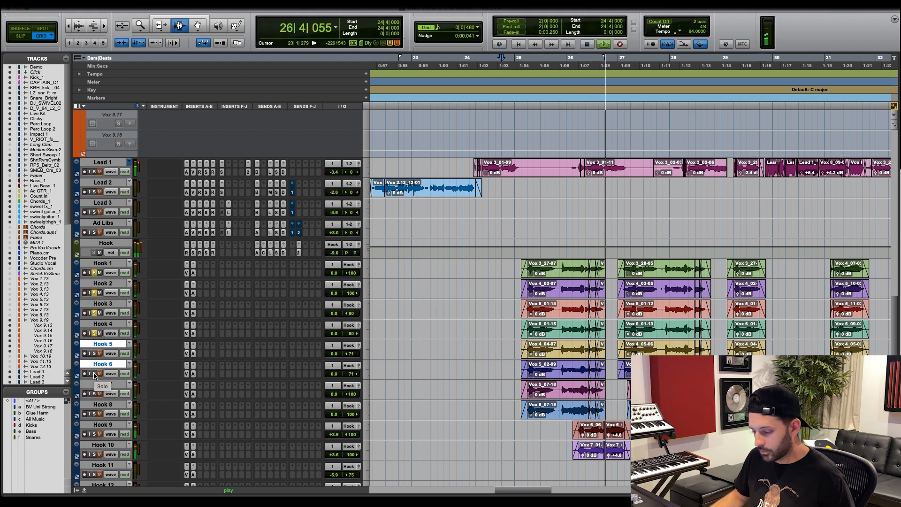
left_click(94, 375, "alt+shift")
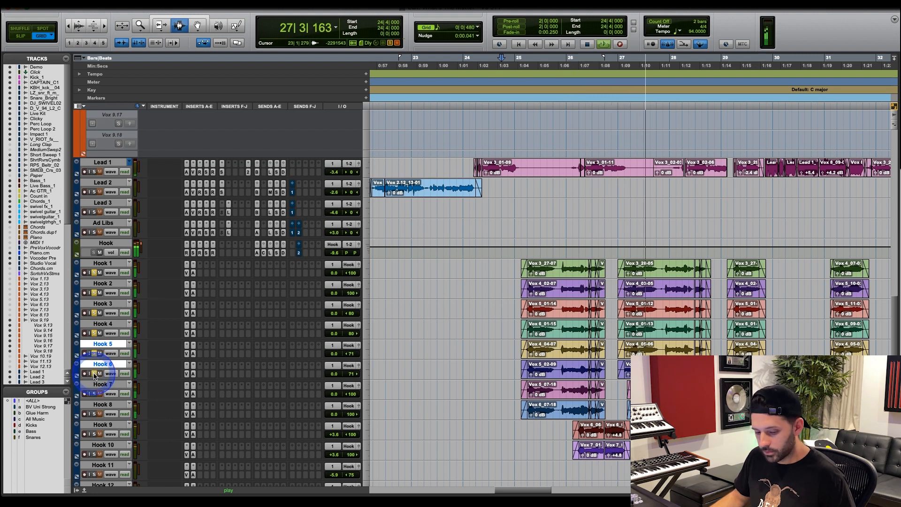
left_click(101, 385)
left_click(100, 405, "shift")
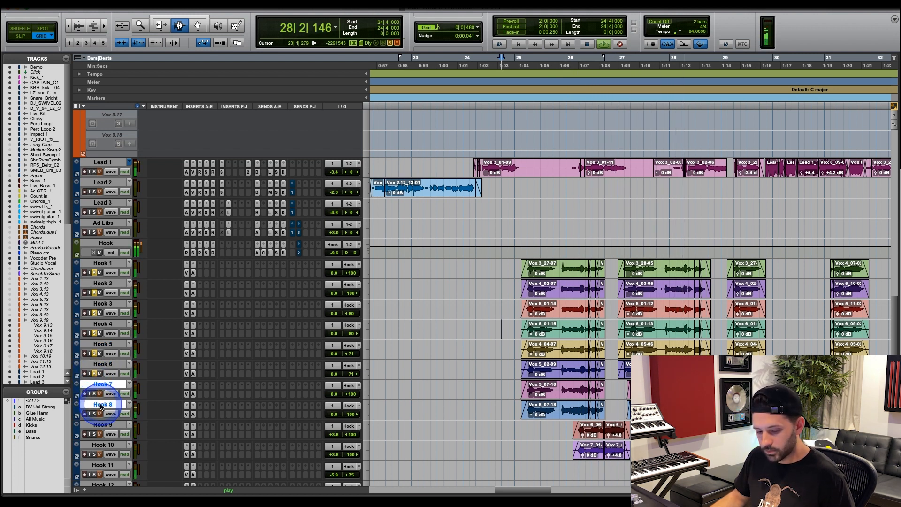
left_click(96, 415, "alt+shift")
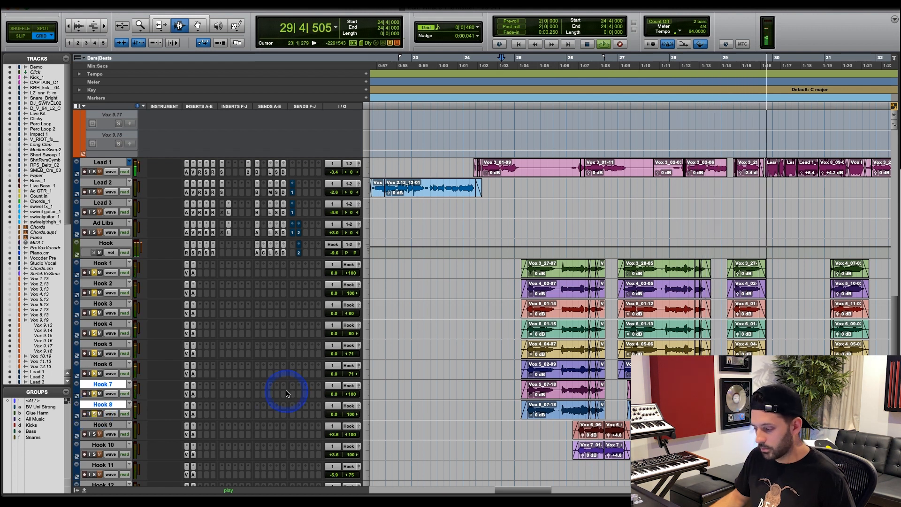
key("space")
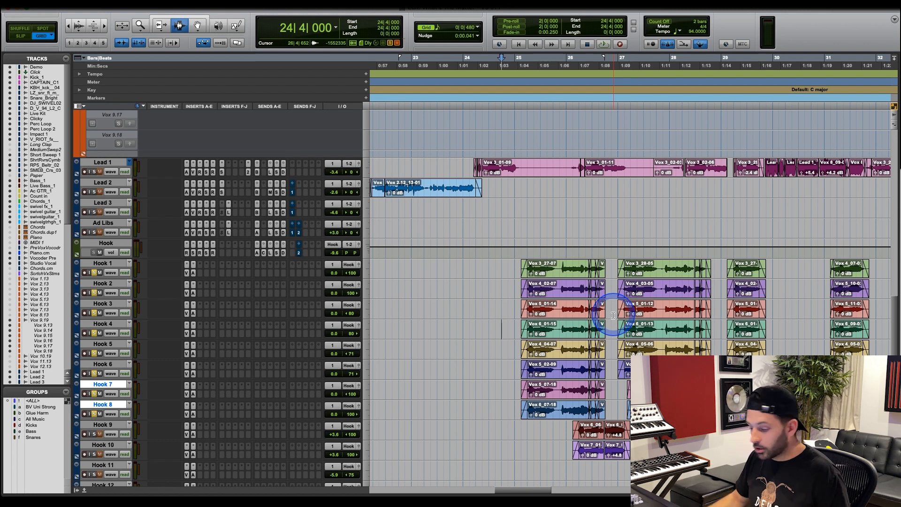
Place the cursor at 29|4|000 among the second group of Hook clips, and clear the solos on Hook 1 through Hook 8.
scroll(613, 315, "left", 2)
left_click(723, 324)
key("r")
key("r")
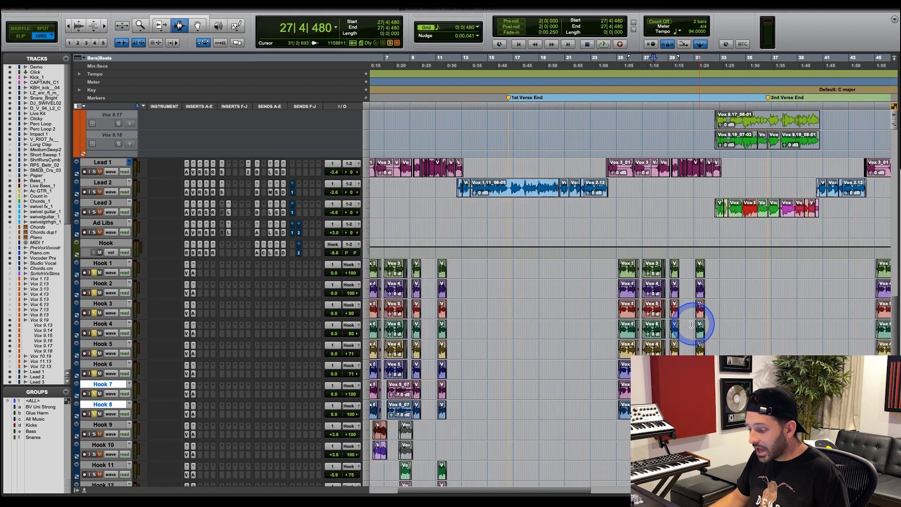
left_click(676, 326)
key("t")
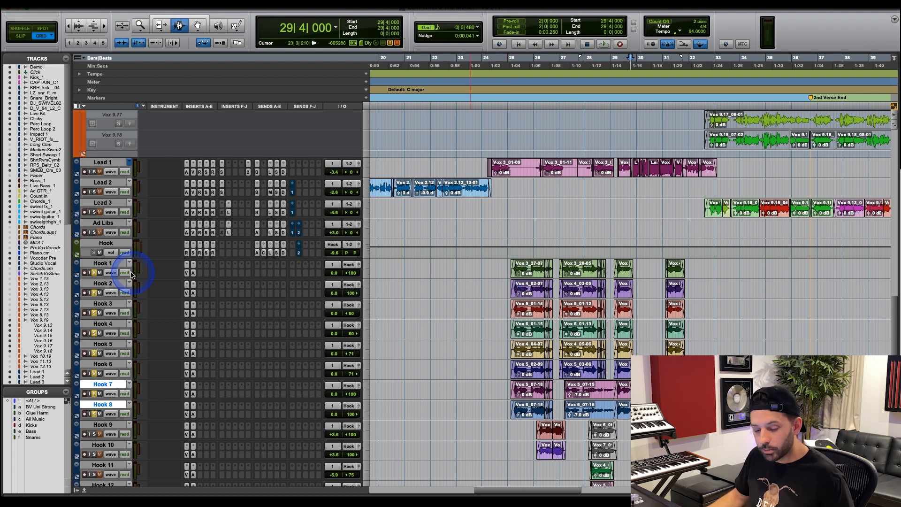
left_click(95, 272, "alt")
Highlight the repeated hook sections on Hook 2 from 19|1|000 to the end of the song.
key("t")
key("r")
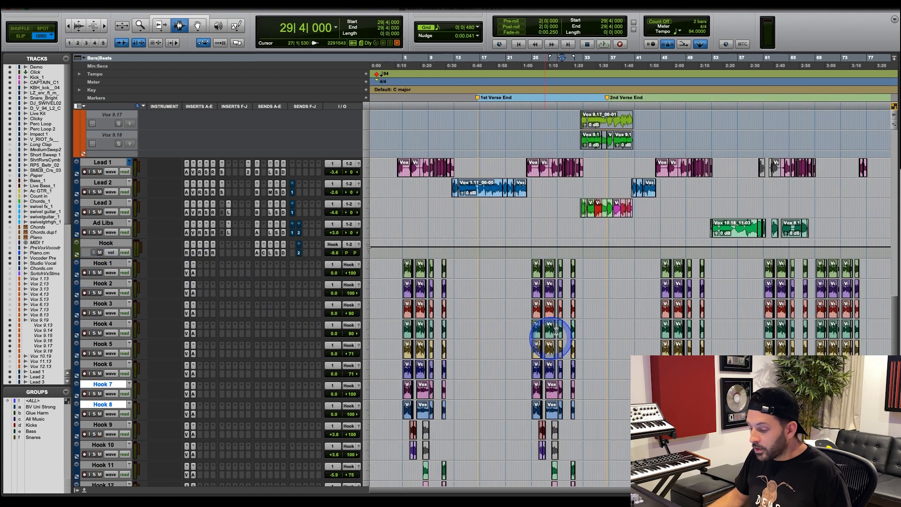
left_click_drag(493, 286, 865, 292)
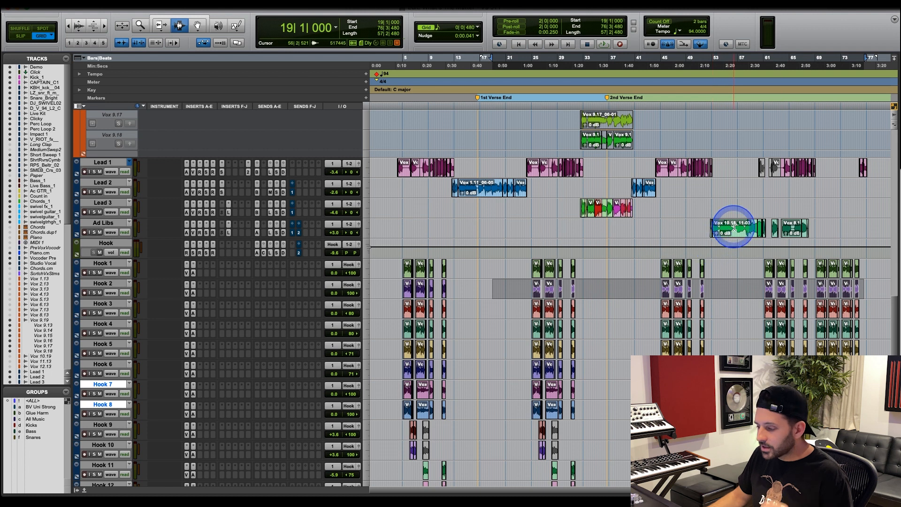
Highlight the Ad Libs clips from 59|4|480 through the last ad-lib phrase.
left_click(780, 211)
key("r")
key("t")
key("t")
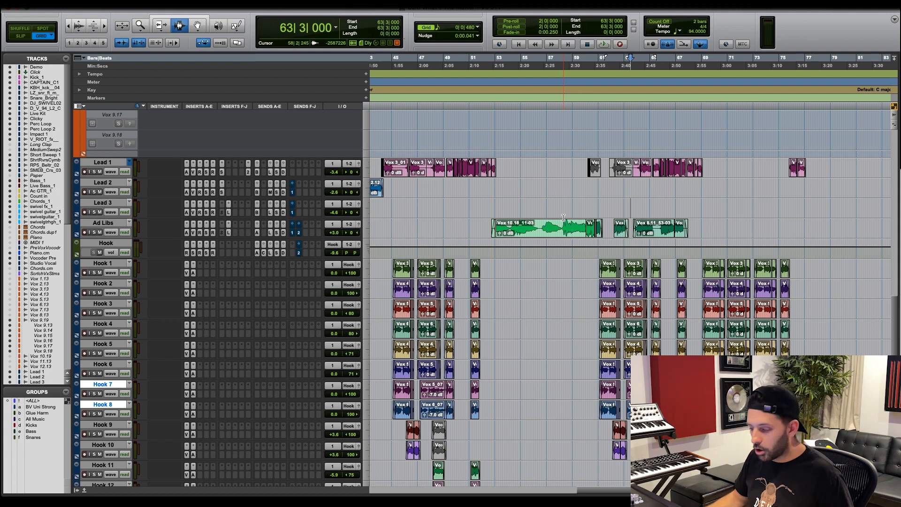
left_click_drag(585, 228, 693, 231)
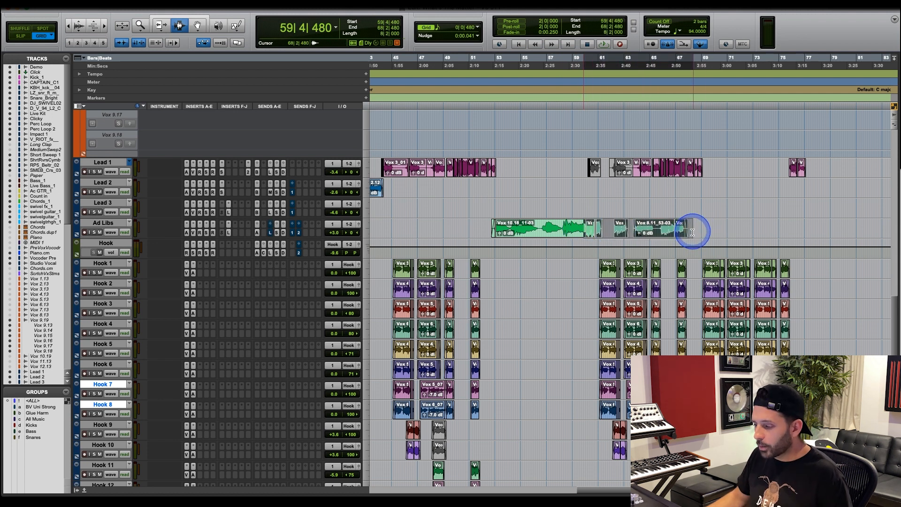
Play the mix from 58|1|480 and lower the Ad Libs track volume to +1.2 dB while listening.
left_click(562, 230)
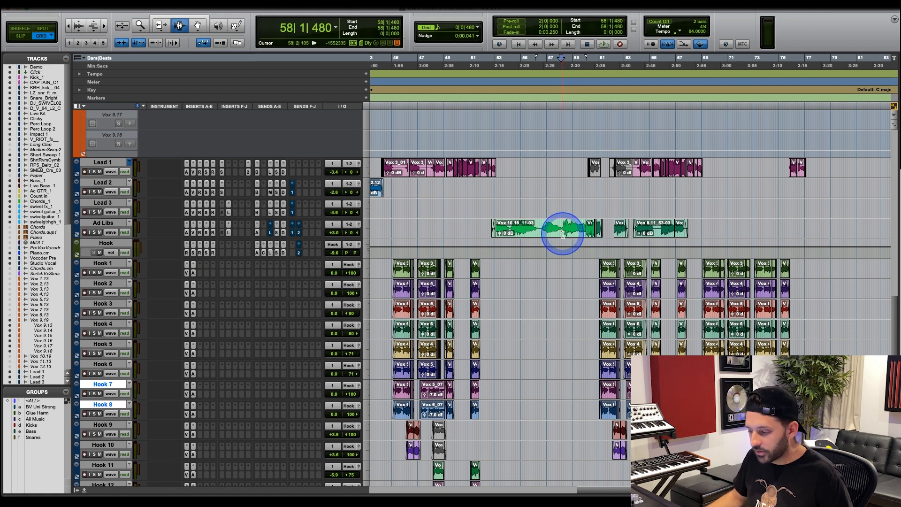
key("space")
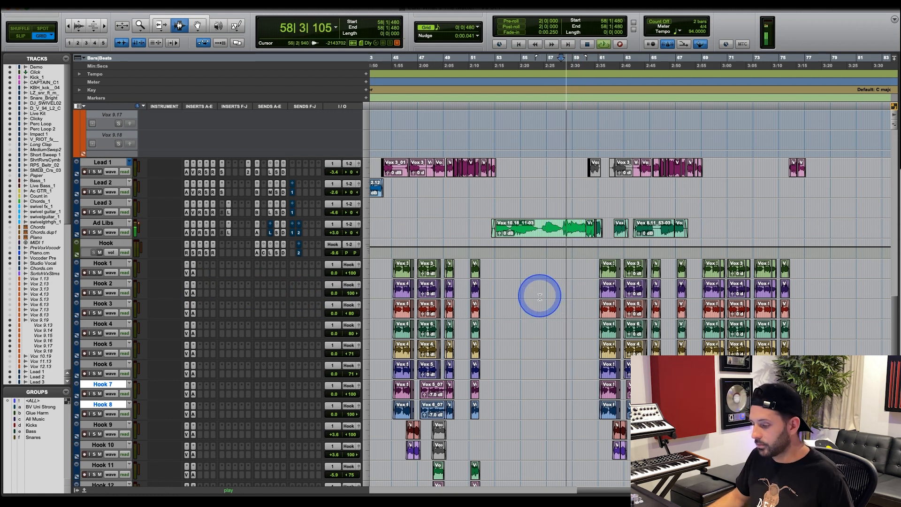
left_click_drag(334, 235, 336, 236)
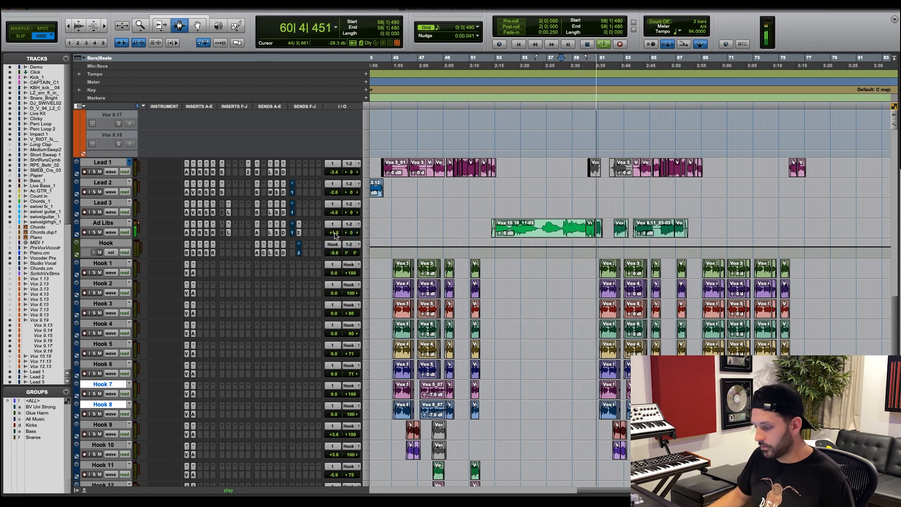
left_click(367, 242)
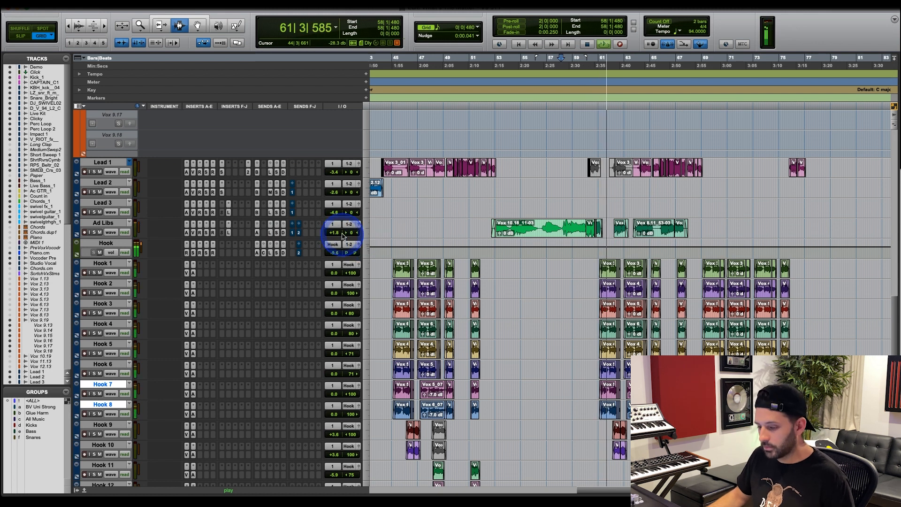
left_click_drag(334, 232, 337, 236)
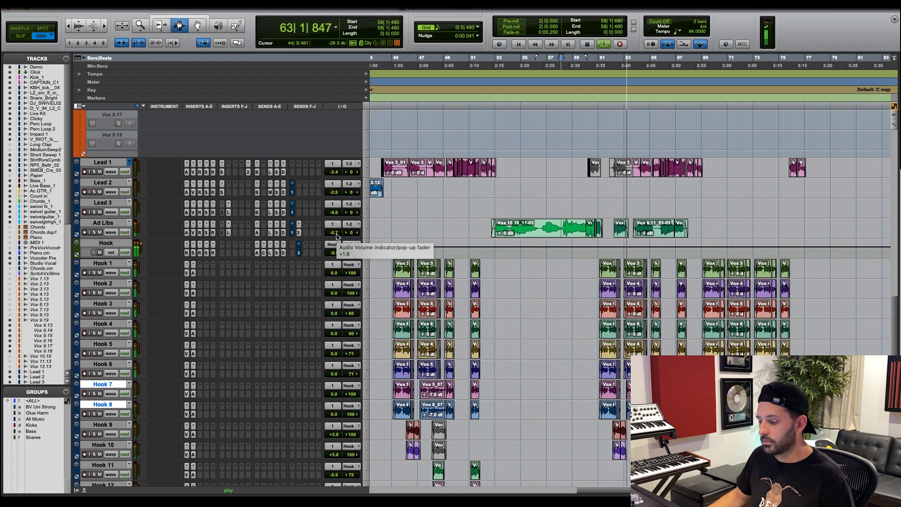
left_click(336, 235)
left_click_drag(336, 236, 336, 234)
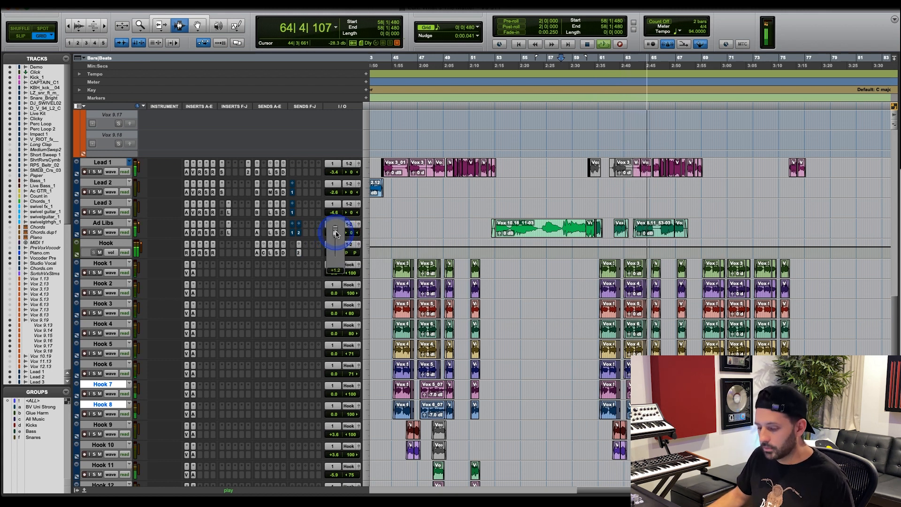
left_click_drag(336, 234, 337, 234)
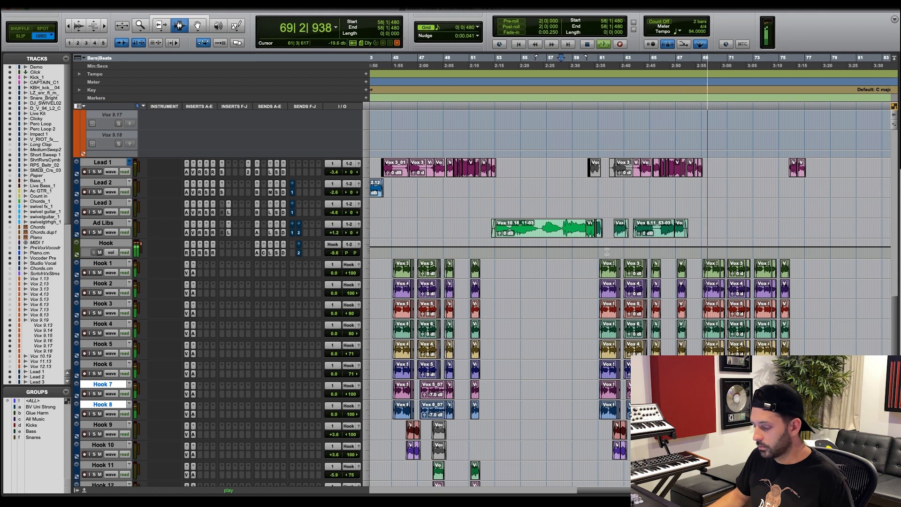
key("space")
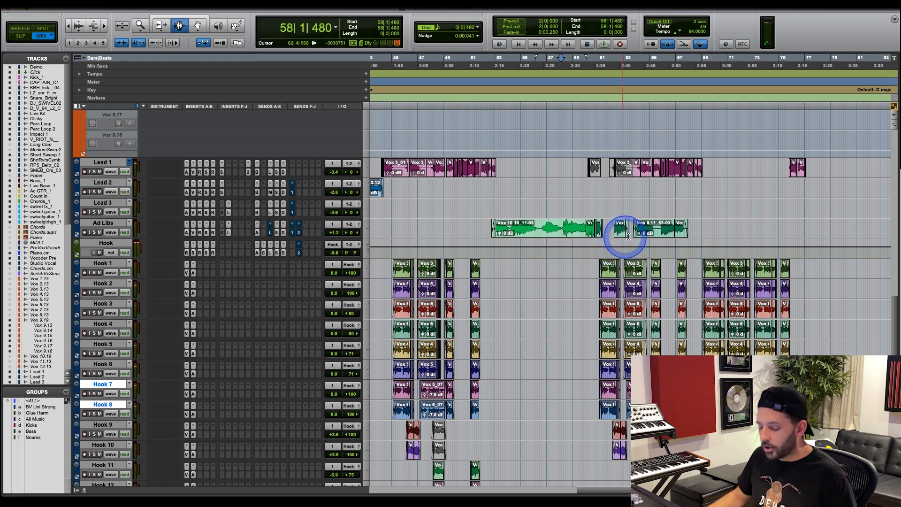
Highlight the Ad Libs clips from 60|1|000 into bar 63, and the Lead 1 clips over the same range.
left_click(632, 235)
key("t")
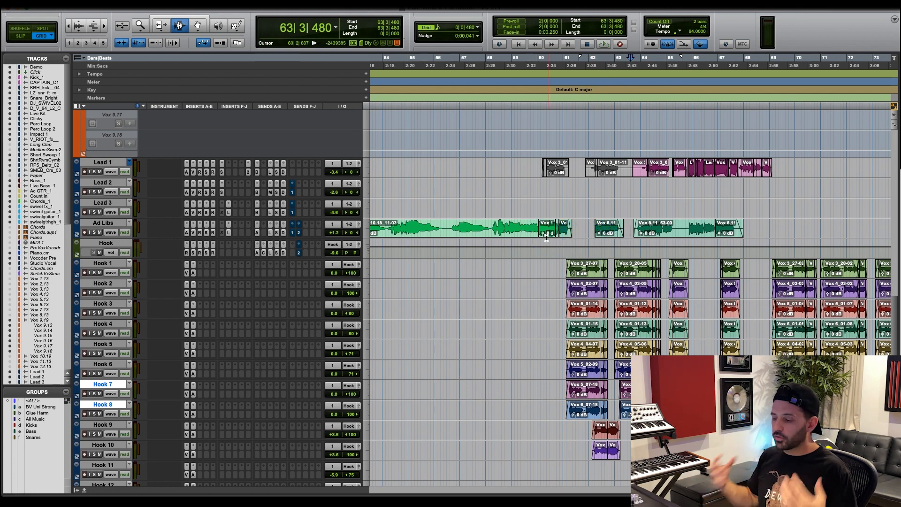
scroll(535, 226, "left", 1)
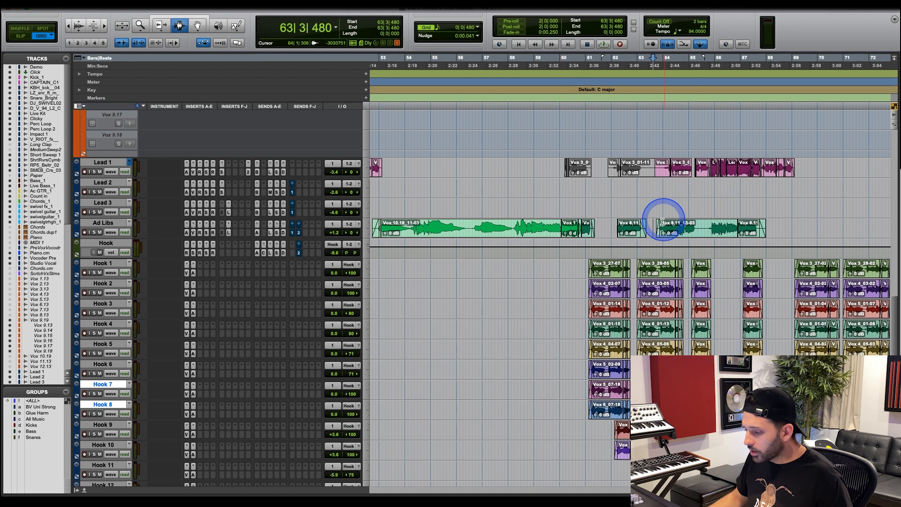
left_click_drag(564, 228, 655, 229)
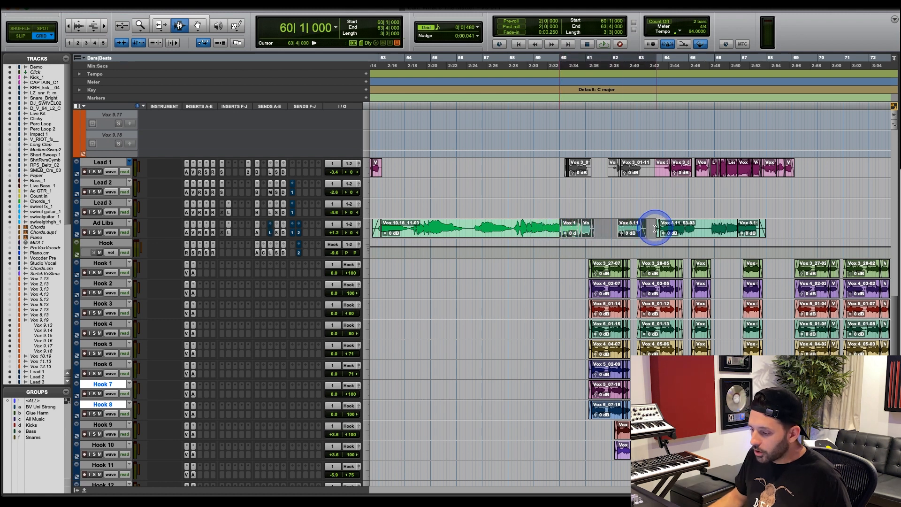
left_click_drag(654, 165, 560, 168)
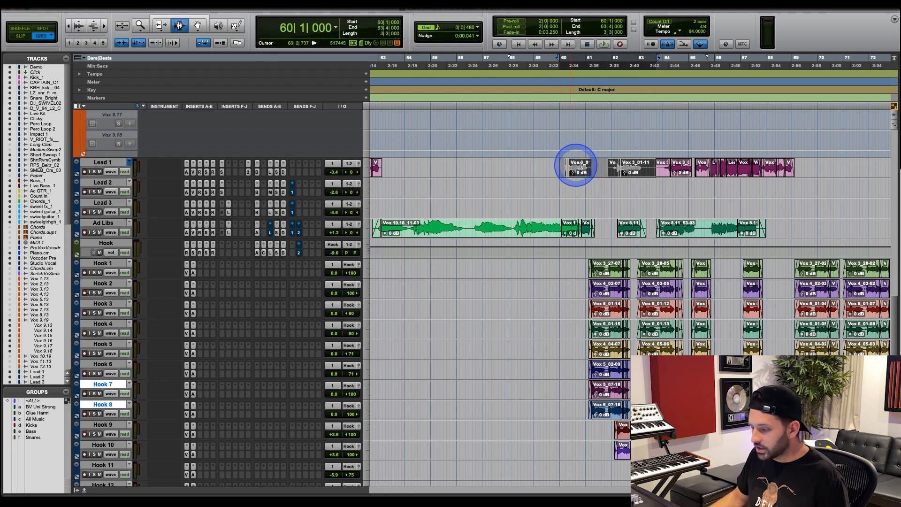
Highlight the Lead 1 clips in the hook sections across the song, including those from 43|3|480 and 45|4|000.
key("r")
key("r")
left_click(508, 167)
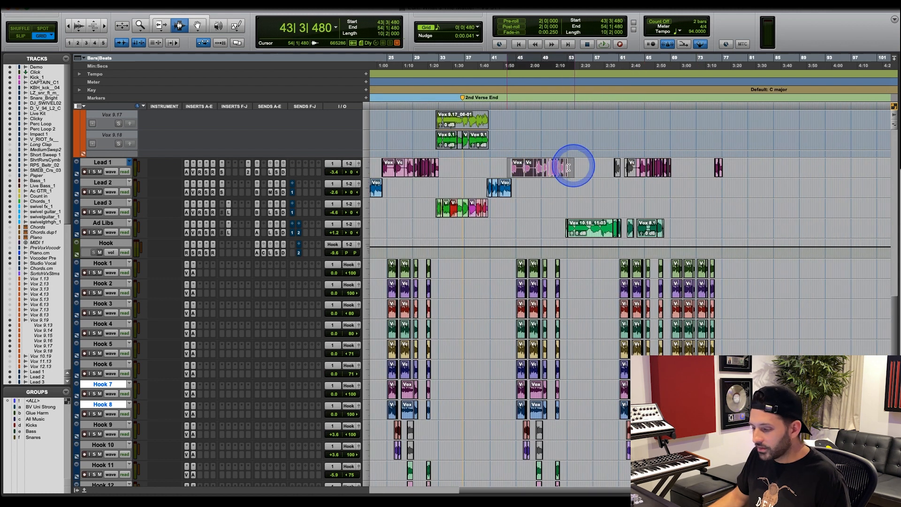
left_click_drag(381, 169, 434, 171)
left_click(521, 161)
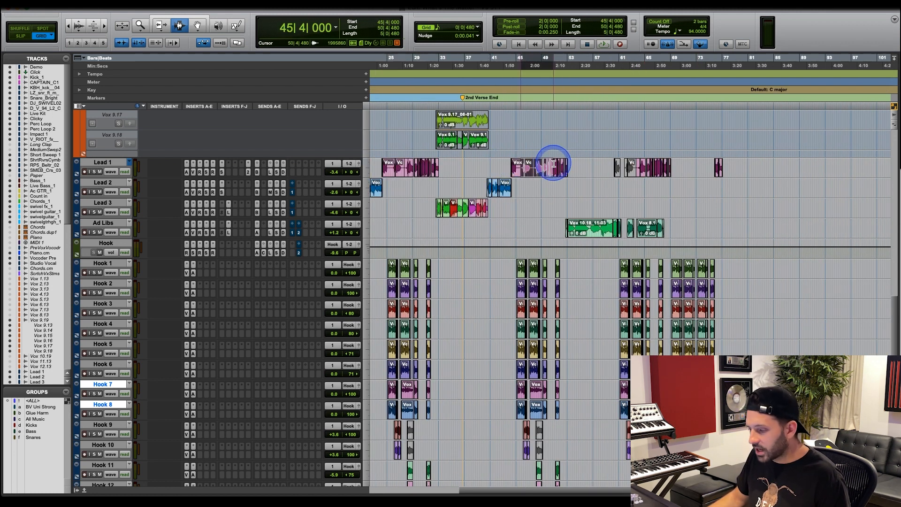
left_click_drag(604, 163, 662, 166)
left_click(645, 171)
Highlight the Lead 1 and Ad Libs clips from 60|1|000 into bar 63, and the Ad Libs clips from 63|3|480 through the last phrase.
key("t")
key("t")
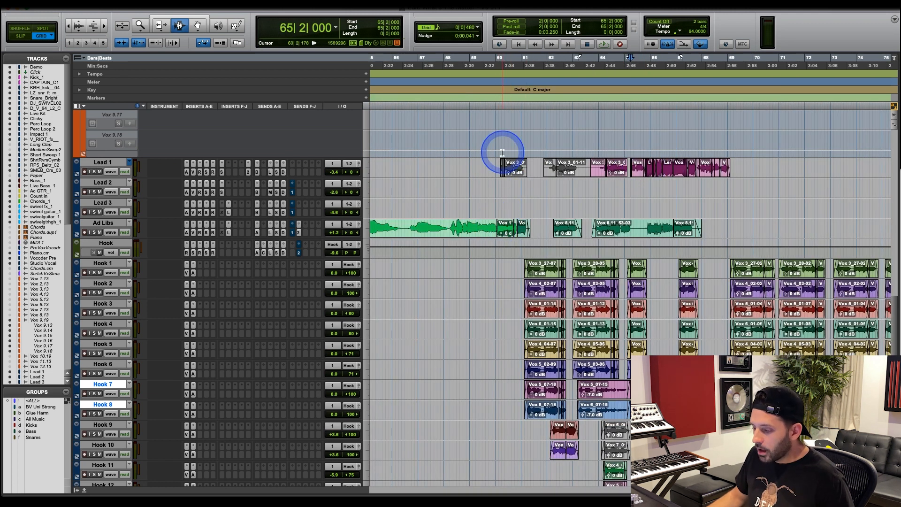
left_click_drag(498, 164, 586, 168)
left_click_drag(496, 231, 582, 231)
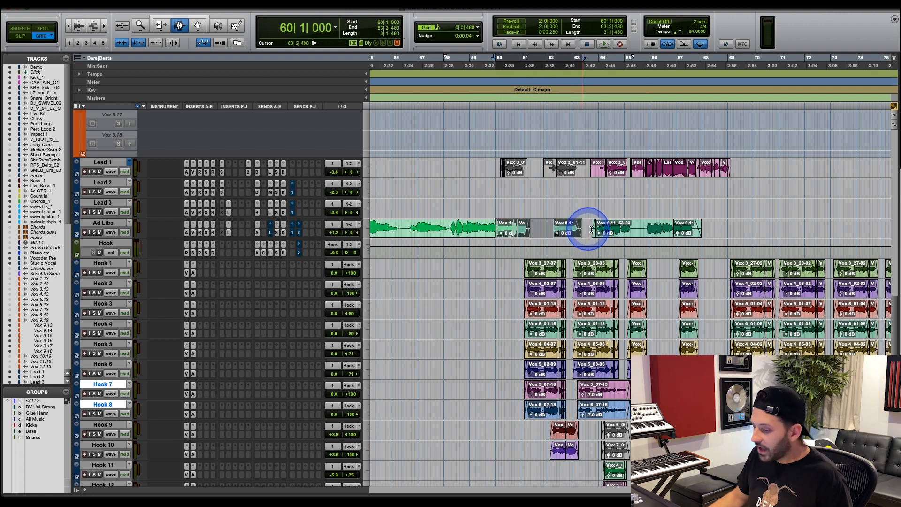
left_click_drag(589, 227, 710, 226)
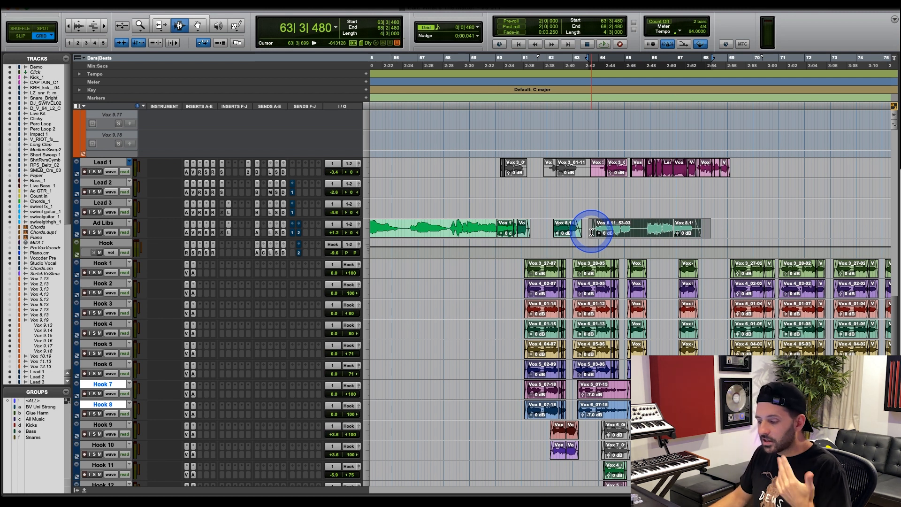
Play the mix from 58|2|000 and solo the Ad Libs and Lead 1 tracks during playback.
left_click(449, 229)
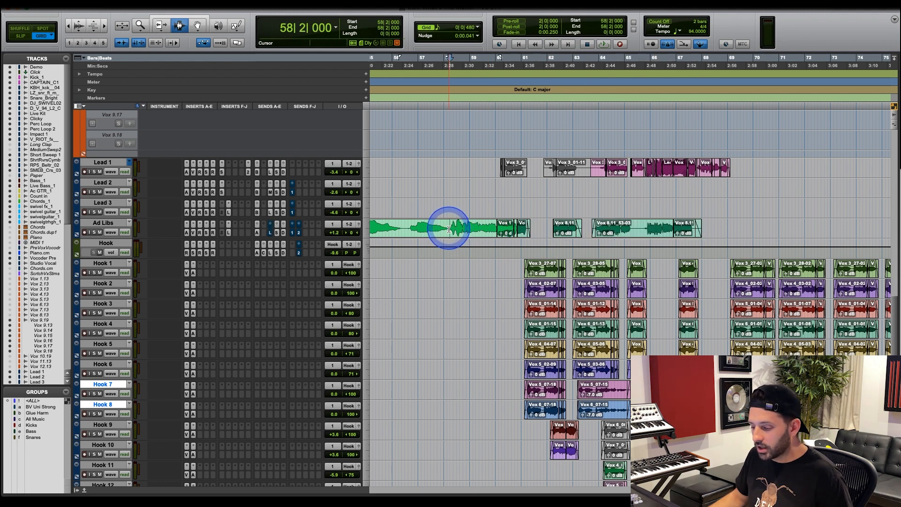
key("space")
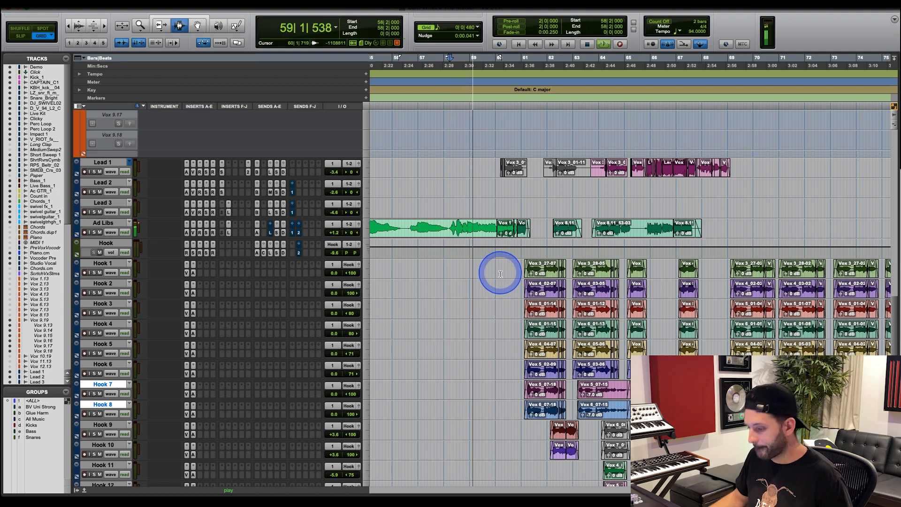
left_click(94, 232)
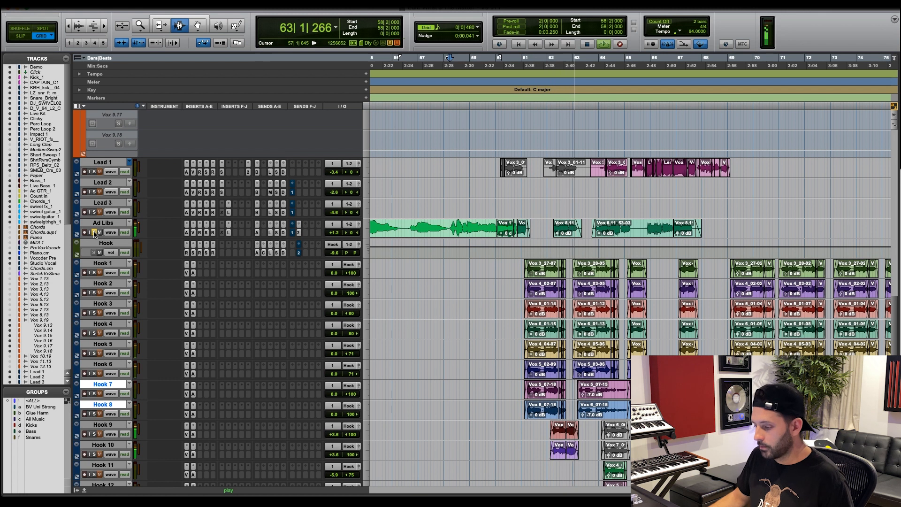
left_click(98, 229)
left_click(94, 172)
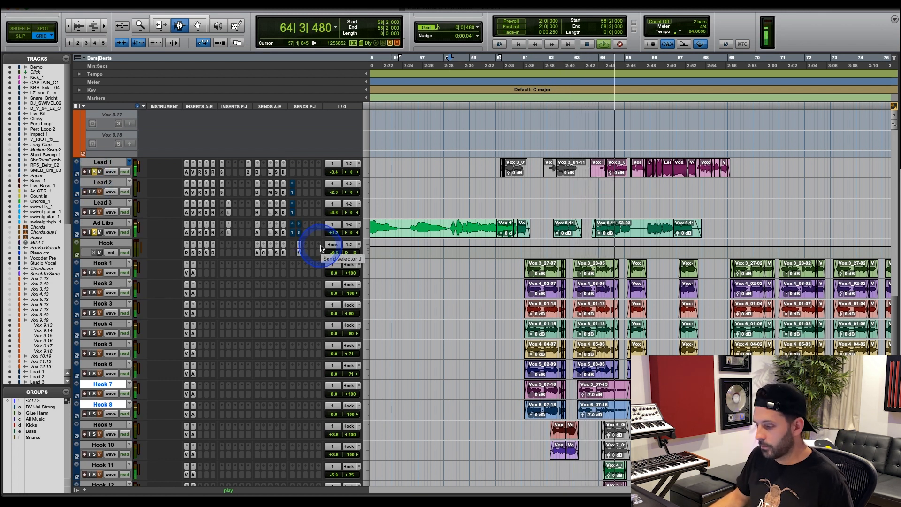
Listen to the soloed Ad Libs against Lead 1 into bar 67, stop playback and clear the solos.
left_click(535, 207)
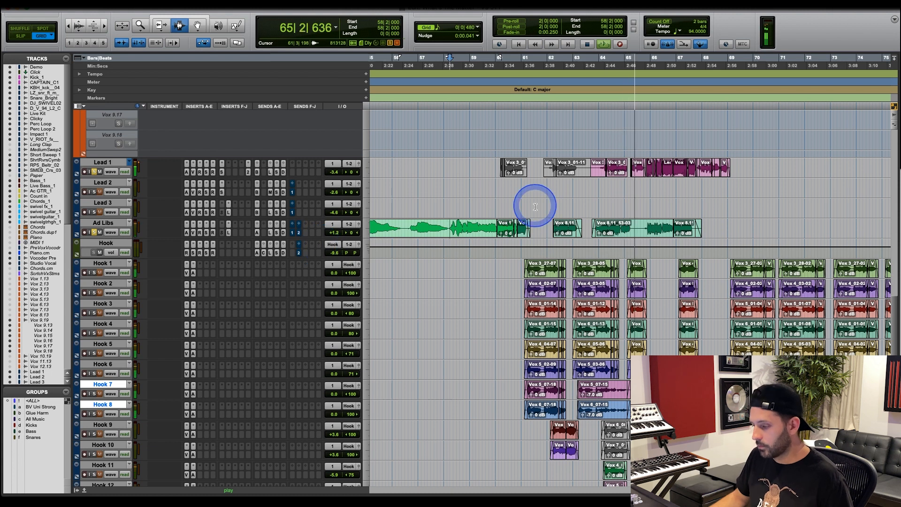
left_click(532, 207)
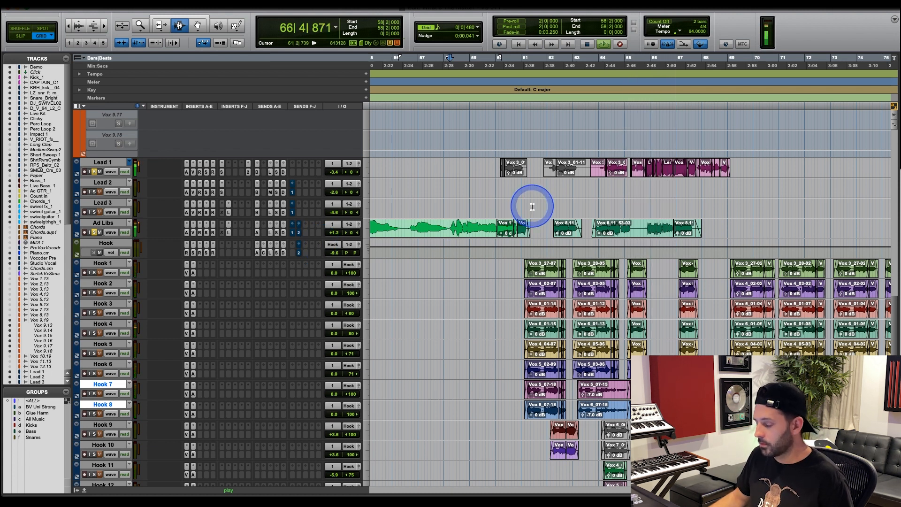
left_click(532, 206)
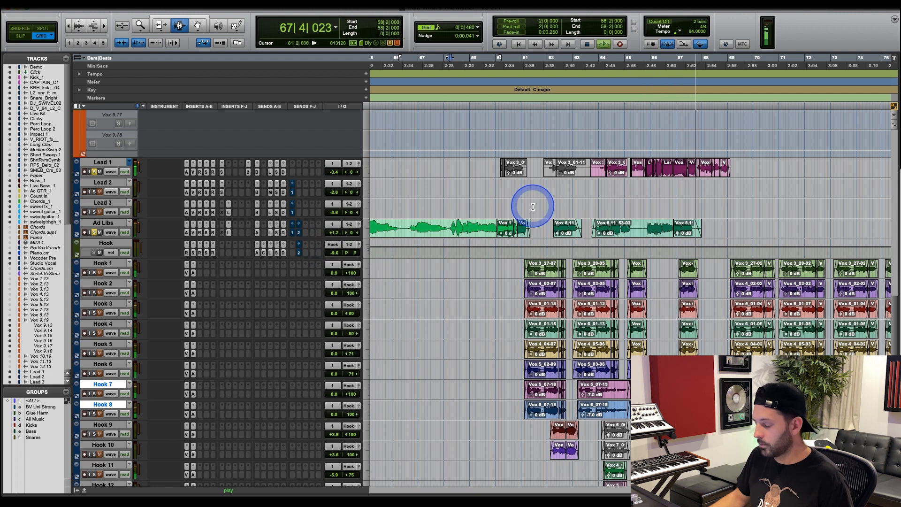
key("space")
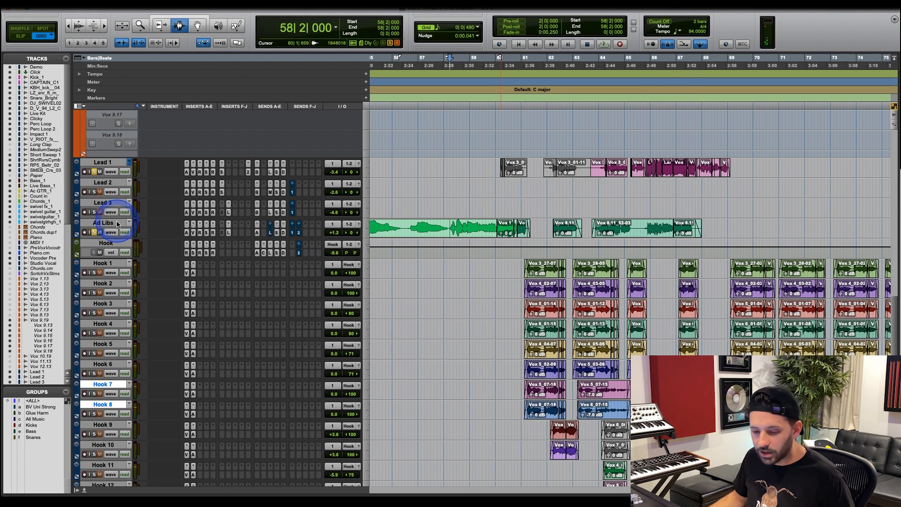
left_click(94, 234, "alt")
Place the edit cursor at 68|4|000, just past the last Ad Libs phrase, and examine the ad libs within the wider arrangement.
key("r")
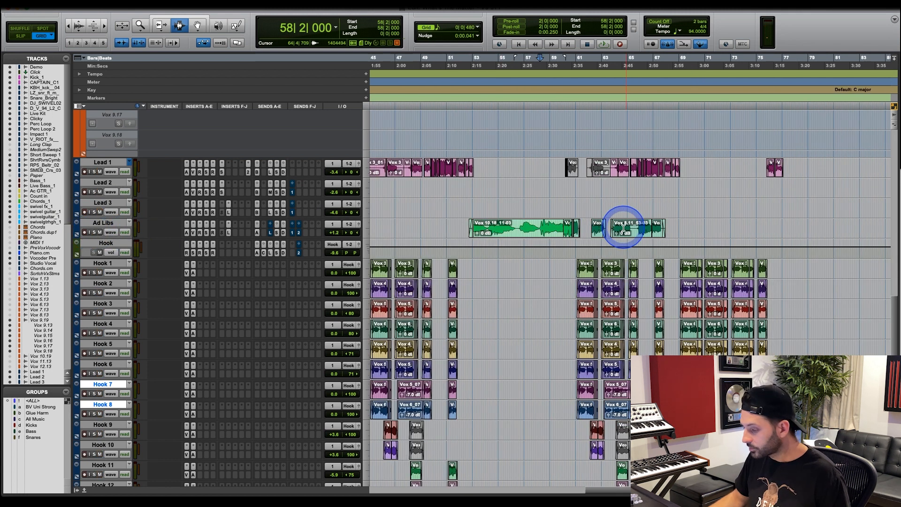
left_click(675, 211)
key("r")
key("t")
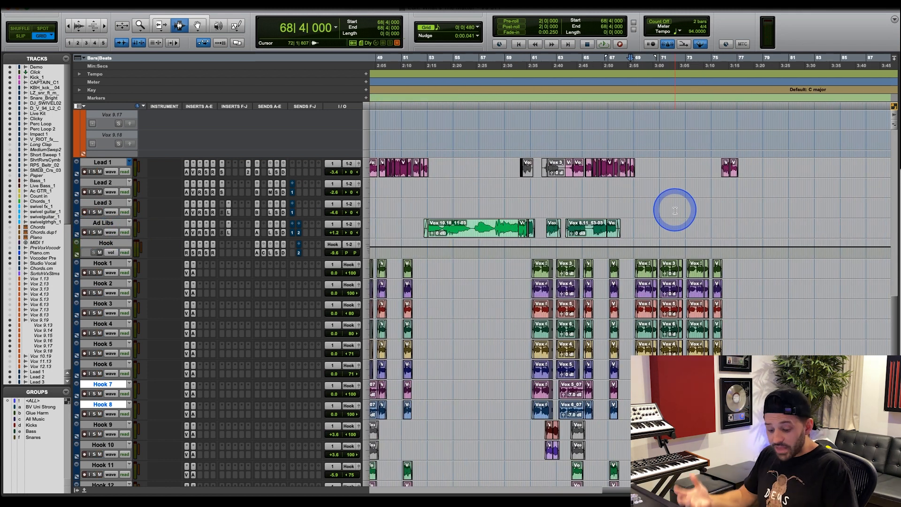
key("r")
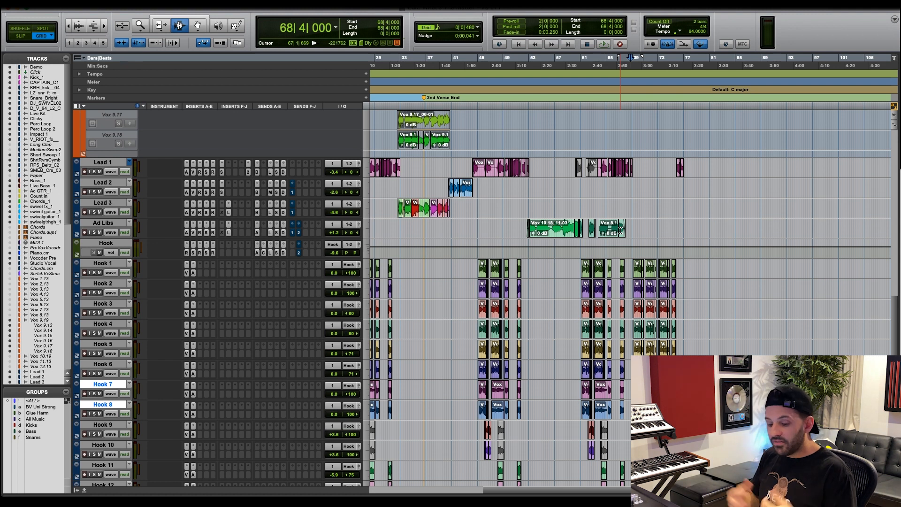
left_click_drag(621, 230, 626, 234)
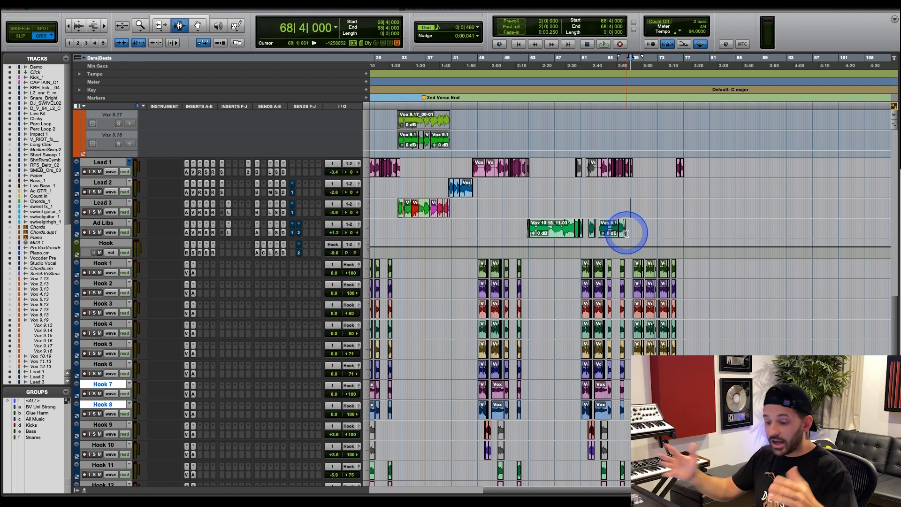